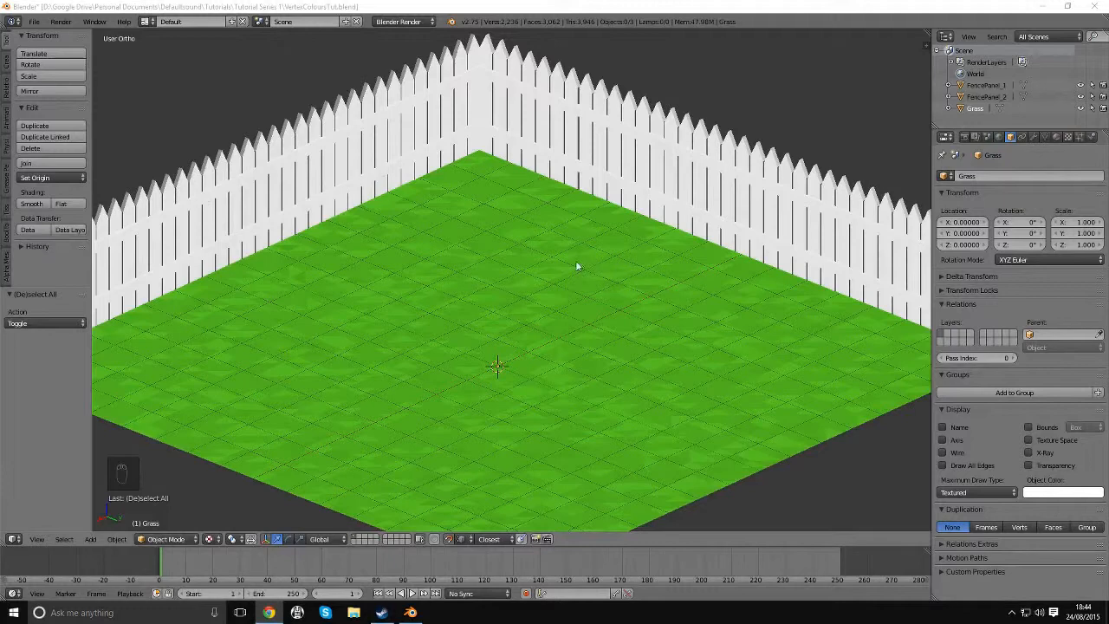
{"action": "scroll", "coordinate": [537, 268], "scroll_direction": "down", "scroll_amount": 5}
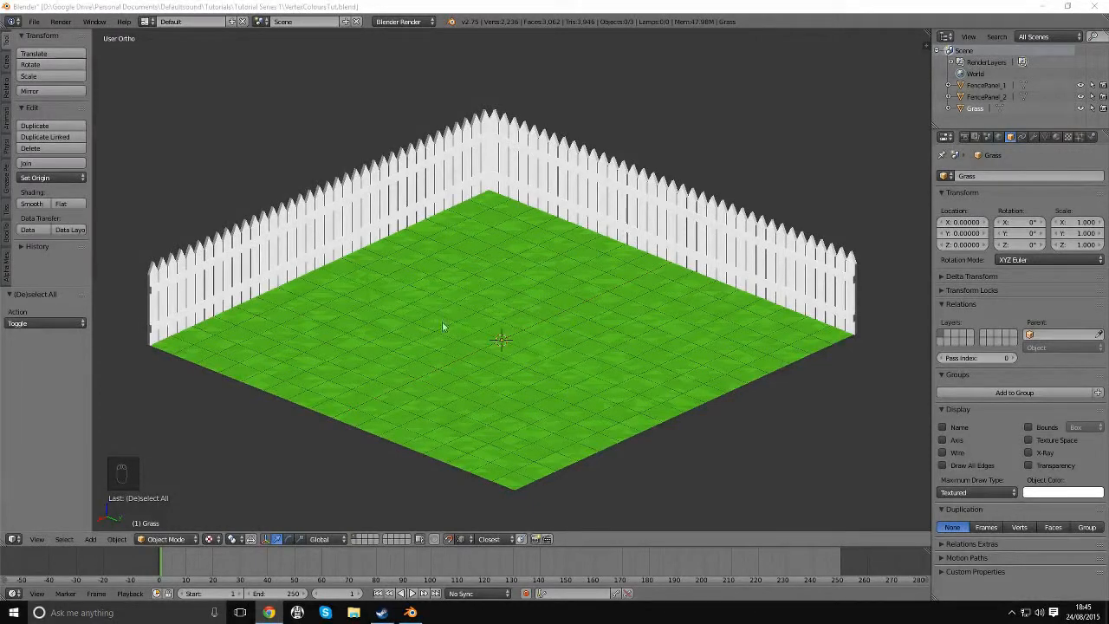
{"action": "scroll", "coordinate": [589, 352], "scroll_direction": "up", "scroll_amount": 2}
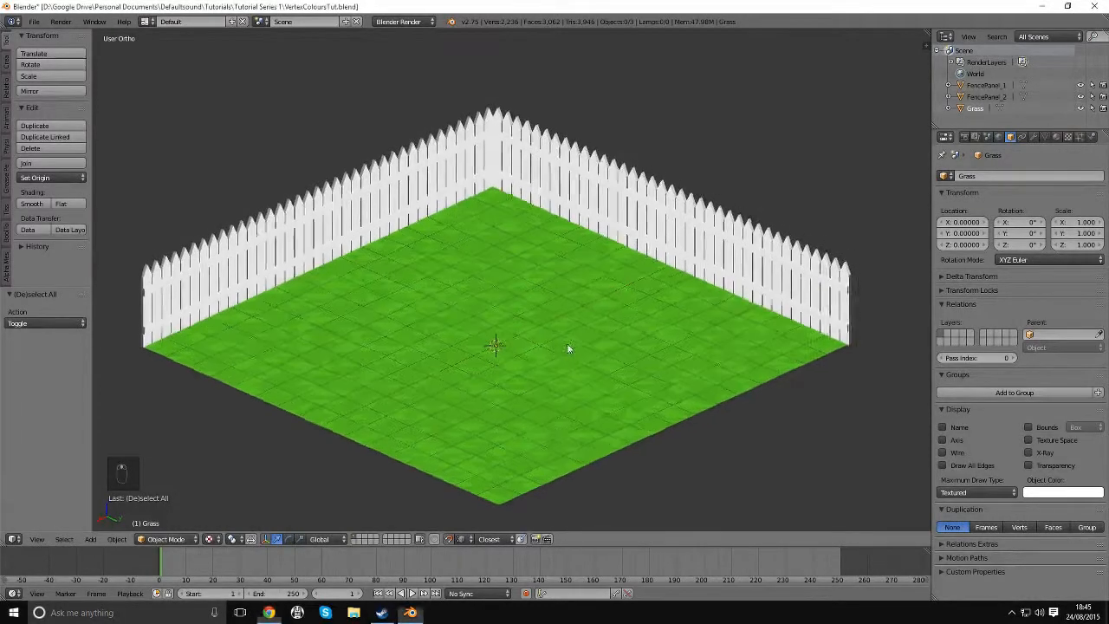
{"action": "scroll", "coordinate": [586, 350], "scroll_direction": "down", "scroll_amount": 2}
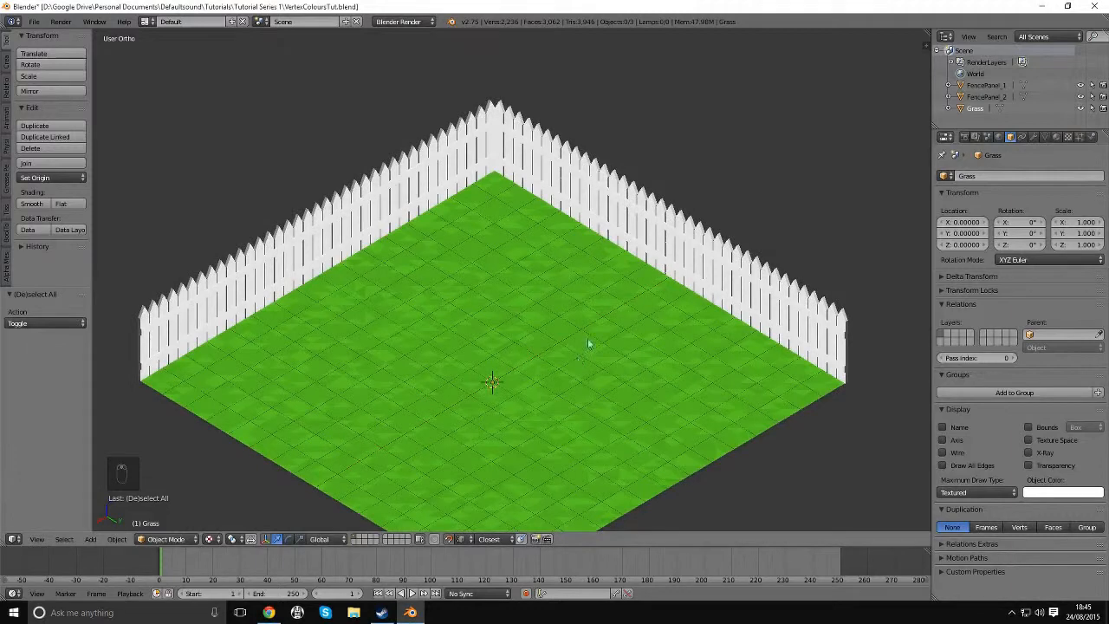
{"action": "middle_click_drag", "start_coordinate": [589, 344], "coordinate": [646, 302]}
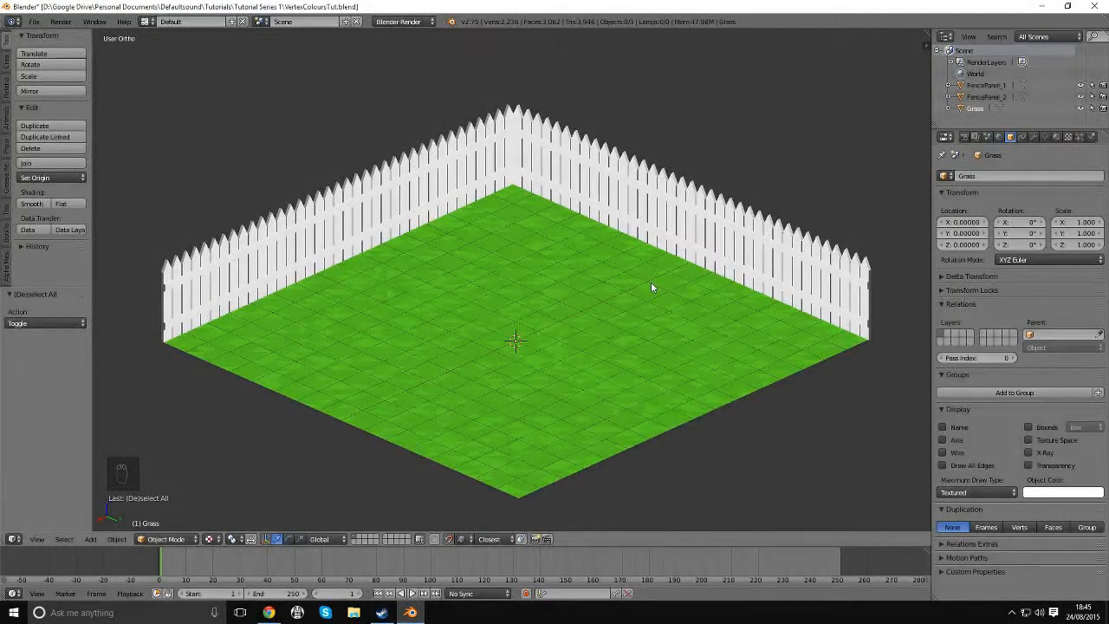
Show the 3D view's properties and bring the expanded Display settings into view.
{"action": "key", "text": "n"}
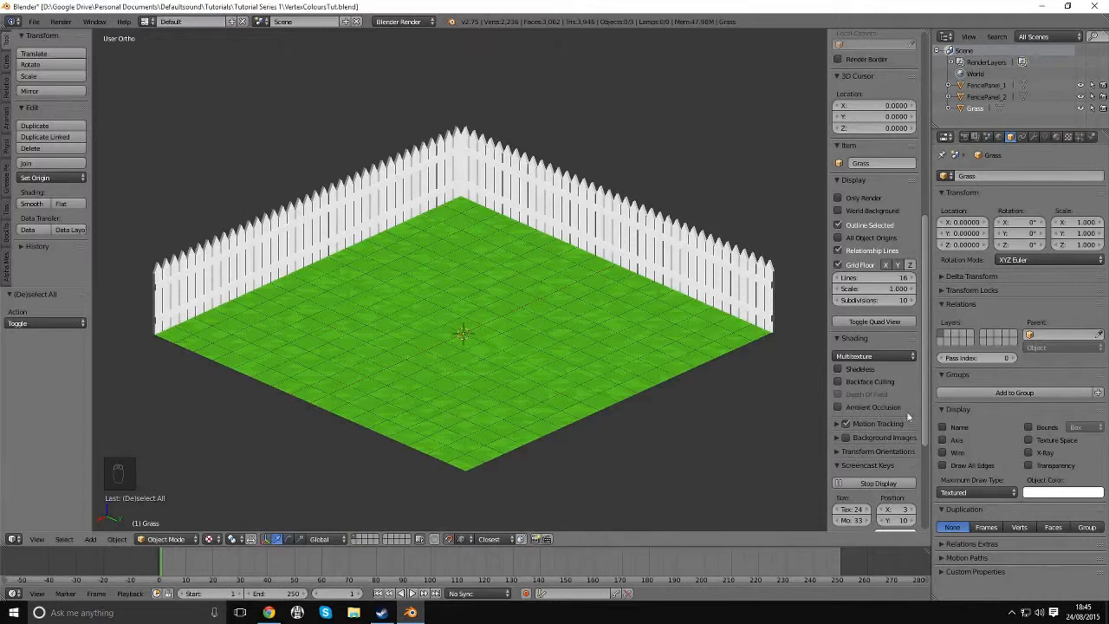
{"action": "left_click_drag", "start_coordinate": [926, 381], "coordinate": [927, 358]}
{"action": "left_click", "coordinate": [856, 228]}
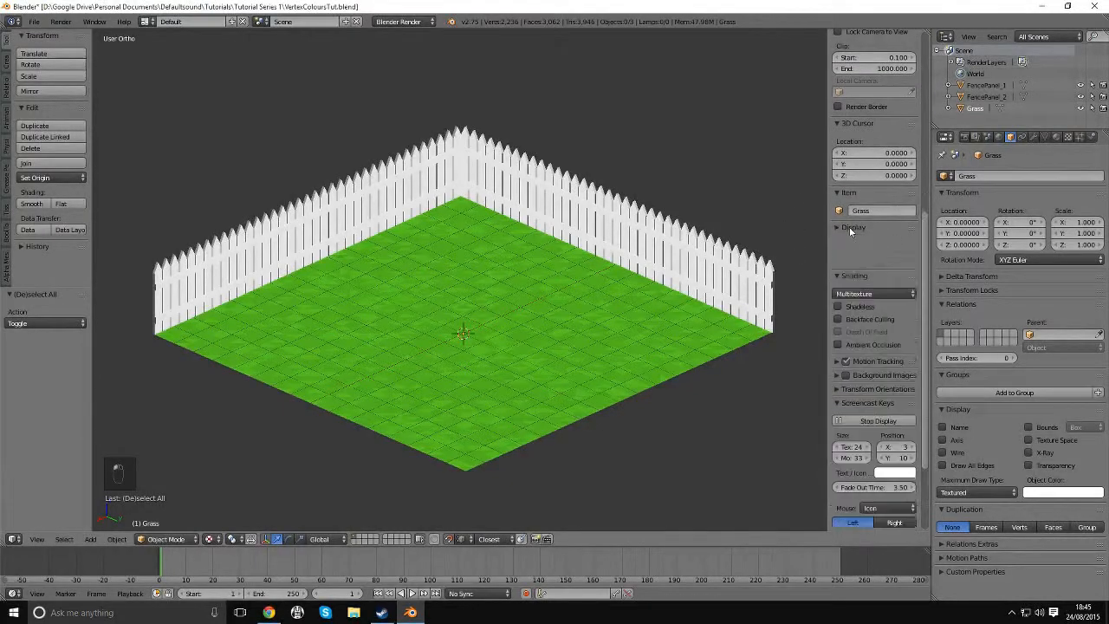
{"action": "left_click", "coordinate": [851, 229]}
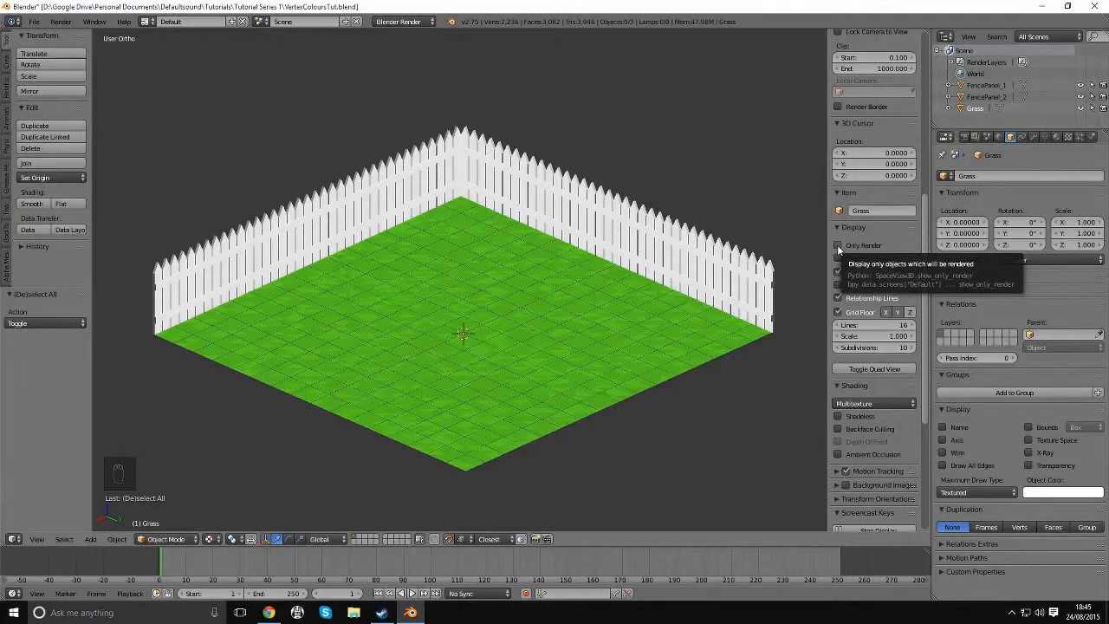
Compare the viewport with Only Render on and off, leaving Only Render disabled.
{"action": "left_click", "coordinate": [838, 246]}
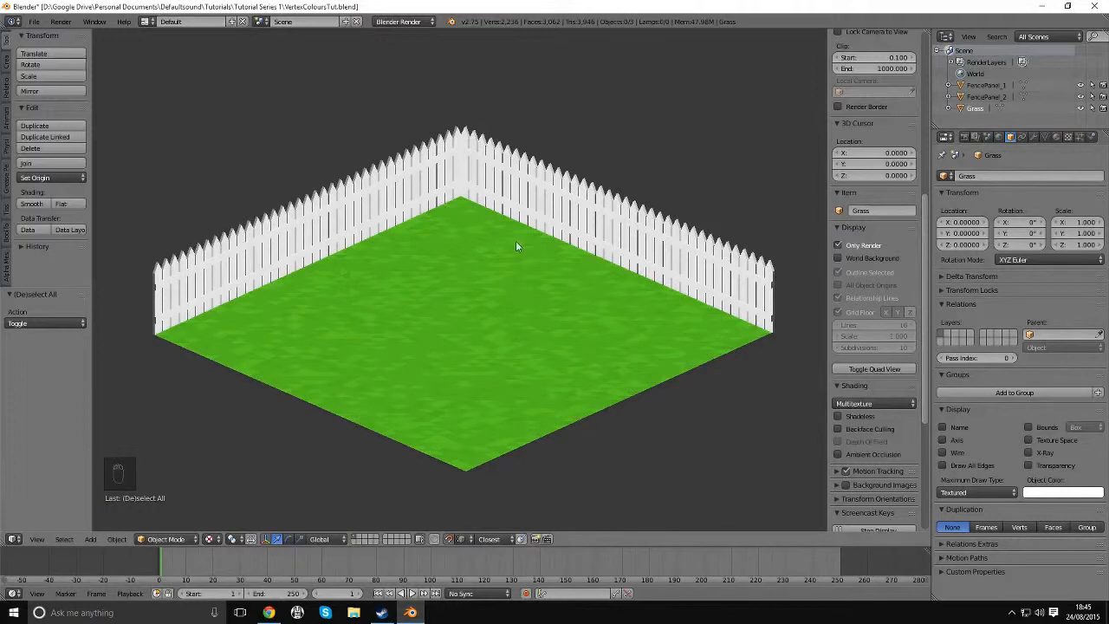
{"action": "mouse_move", "coordinate": [602, 309]}
{"action": "middle_mouse_down"}
{"action": "mouse_move", "coordinate": [586, 287]}
{"action": "mouse_move", "coordinate": [535, 312]}
{"action": "mouse_move", "coordinate": [379, 306]}
{"action": "mouse_move", "coordinate": [599, 312]}
{"action": "mouse_move", "coordinate": [588, 328]}
{"action": "mouse_move", "coordinate": [604, 305]}
{"action": "middle_mouse_up"}
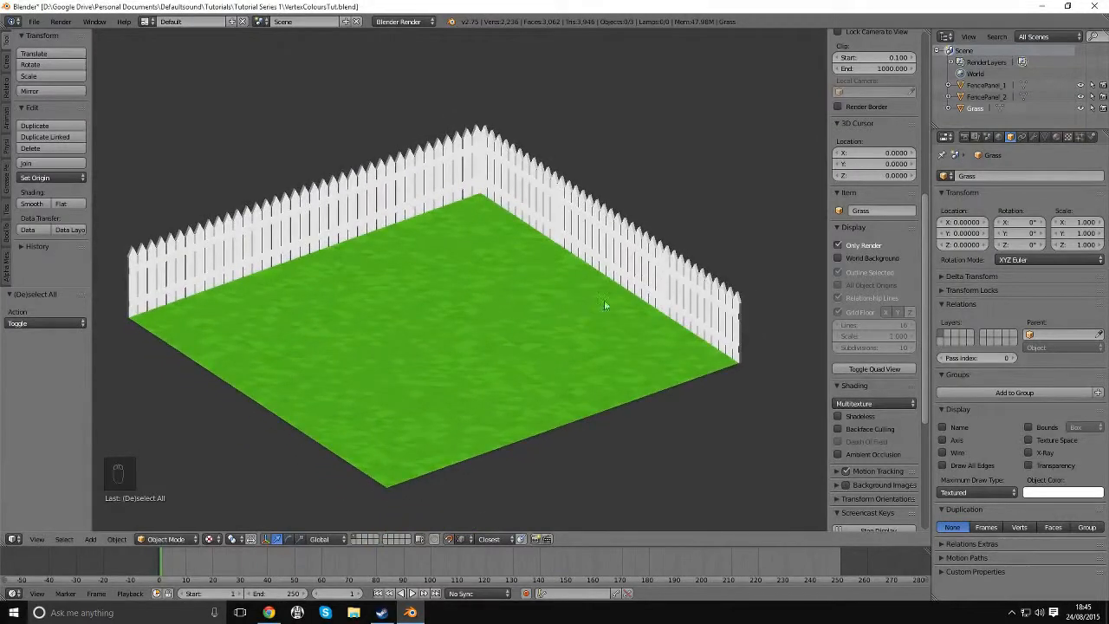
{"action": "left_click", "coordinate": [839, 247]}
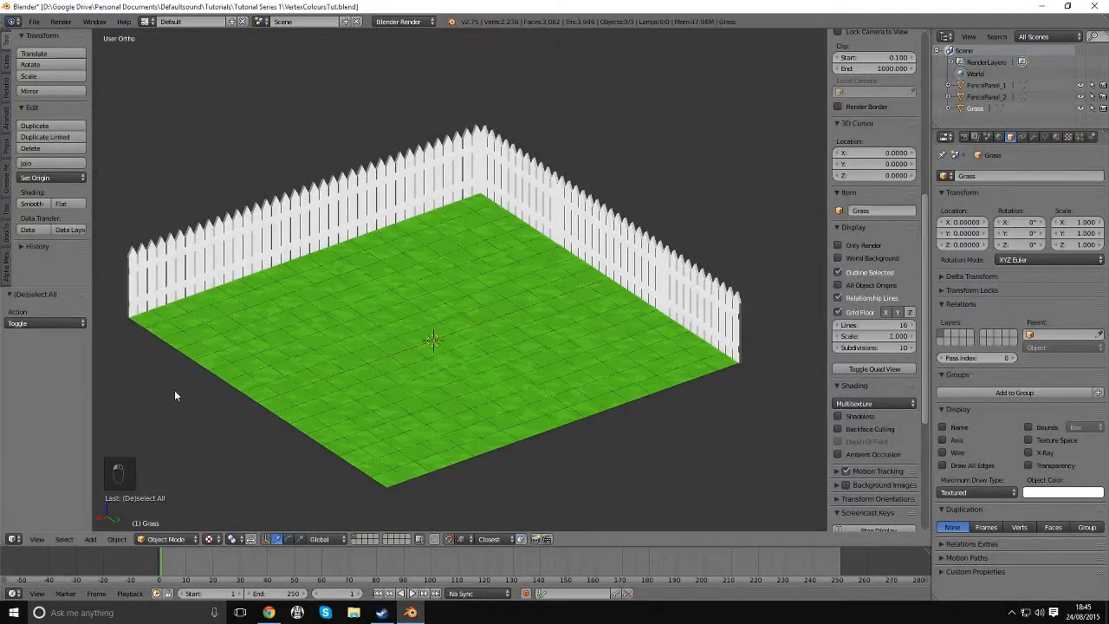
{"action": "scroll", "coordinate": [397, 358], "scroll_direction": "down", "scroll_amount": 3}
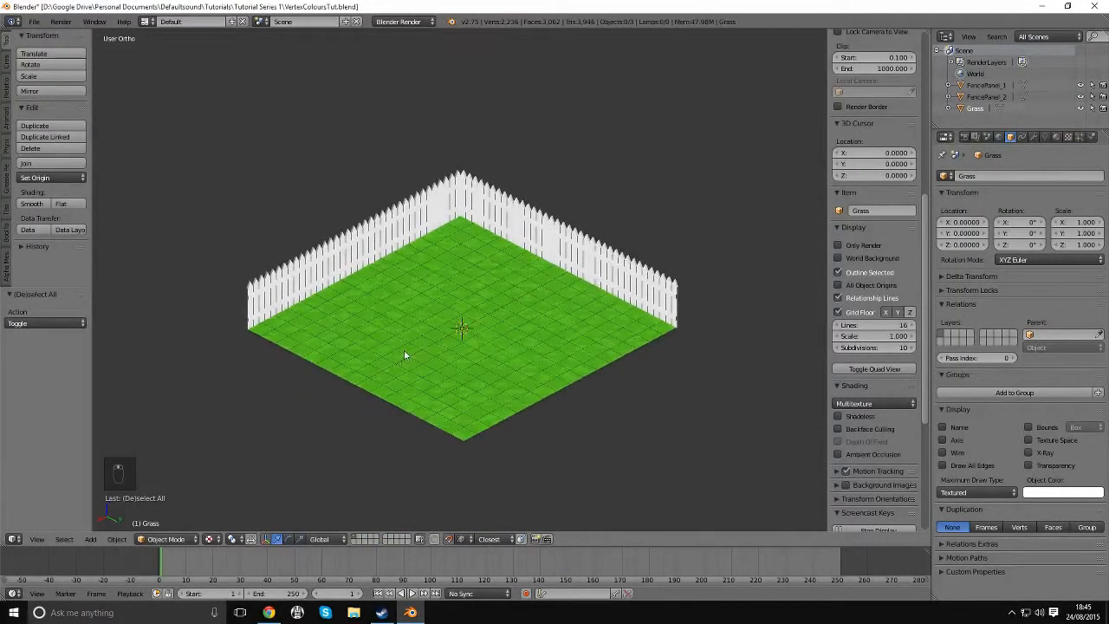
{"action": "scroll", "coordinate": [494, 290], "scroll_direction": "up", "scroll_amount": 2}
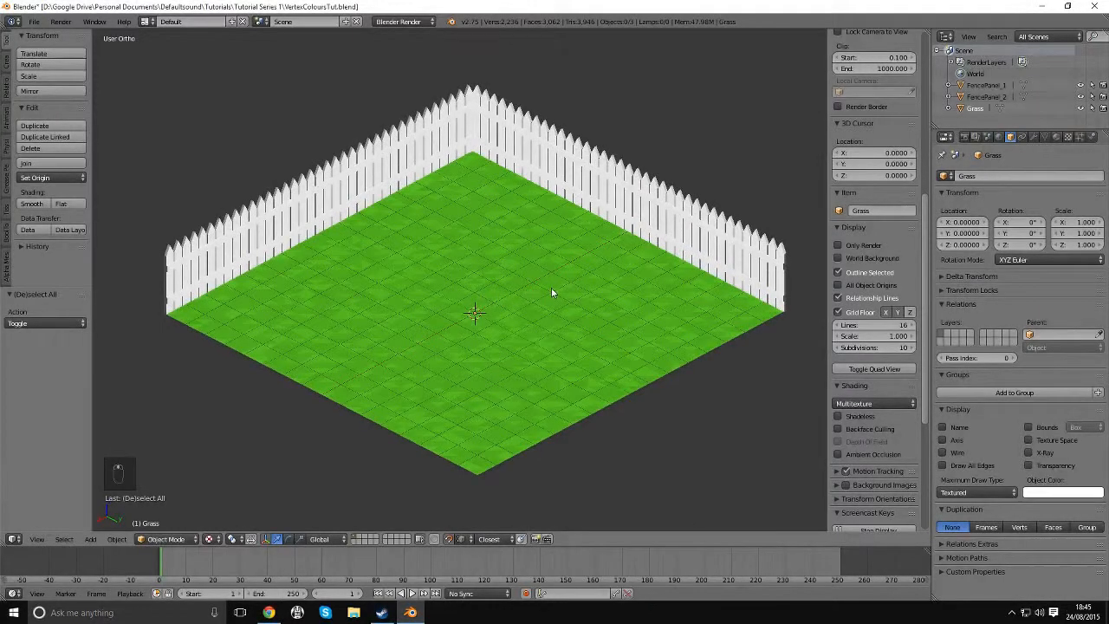
{"action": "left_click", "coordinate": [838, 245]}
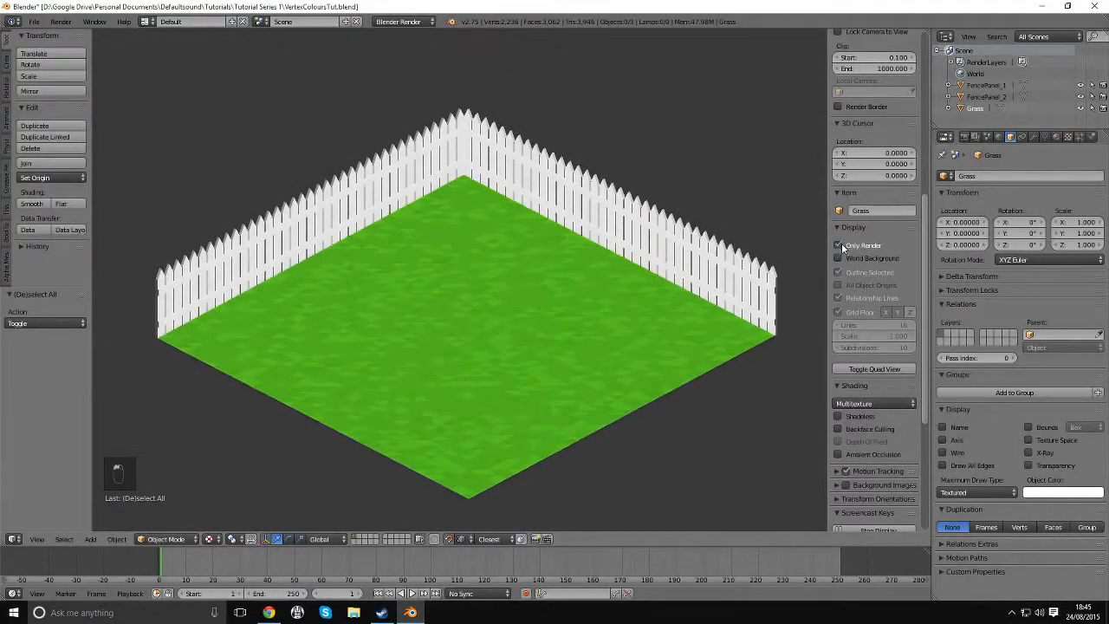
{"action": "left_click", "coordinate": [839, 246]}
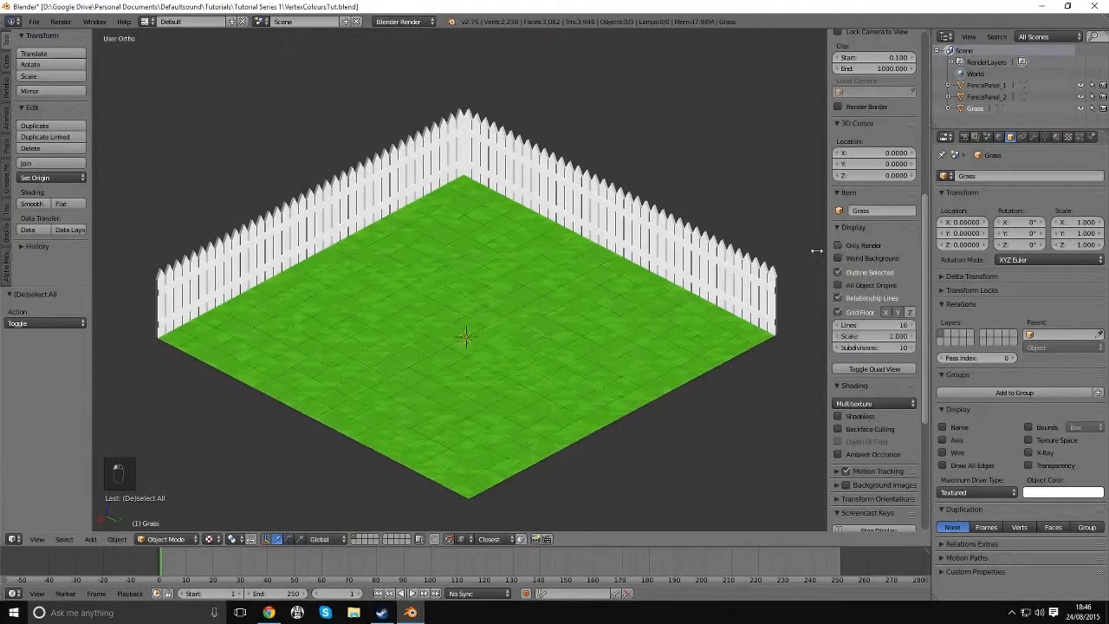
Enable World Background display in the 3D view.
{"action": "middle_click_drag", "start_coordinate": [714, 285], "coordinate": [711, 272]}
{"action": "middle_click_drag", "start_coordinate": [595, 253], "coordinate": [599, 264], "text": "shift"}
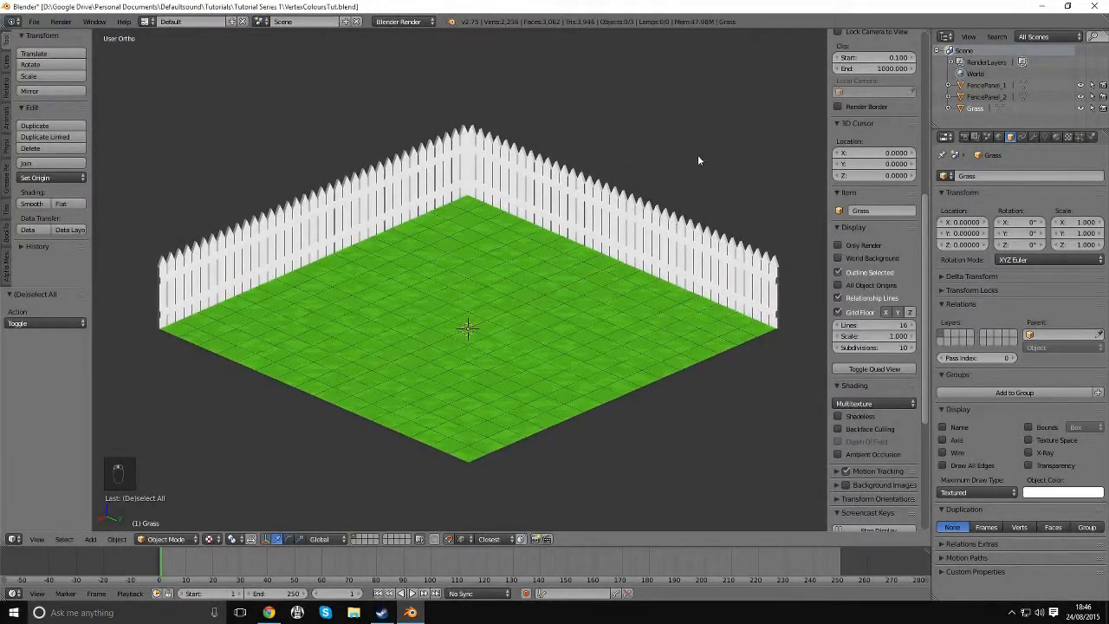
{"action": "left_click", "coordinate": [891, 259]}
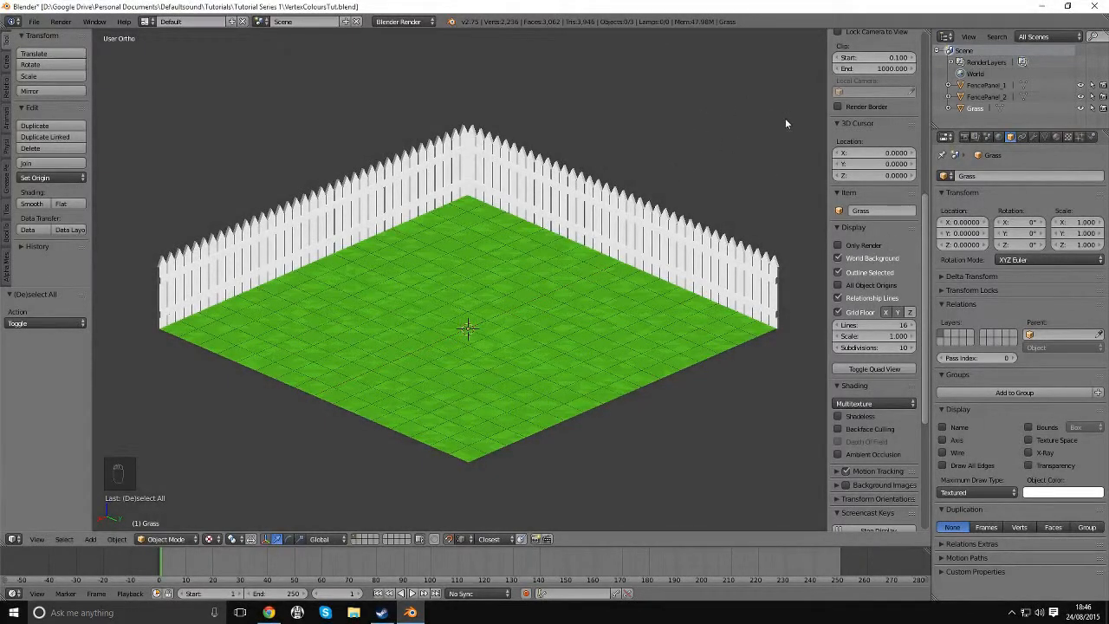
Change the world's horizon colour to a bright cyan, about R 0.083, G 0.761, B 0.697.
{"action": "left_click", "coordinate": [1000, 139]}
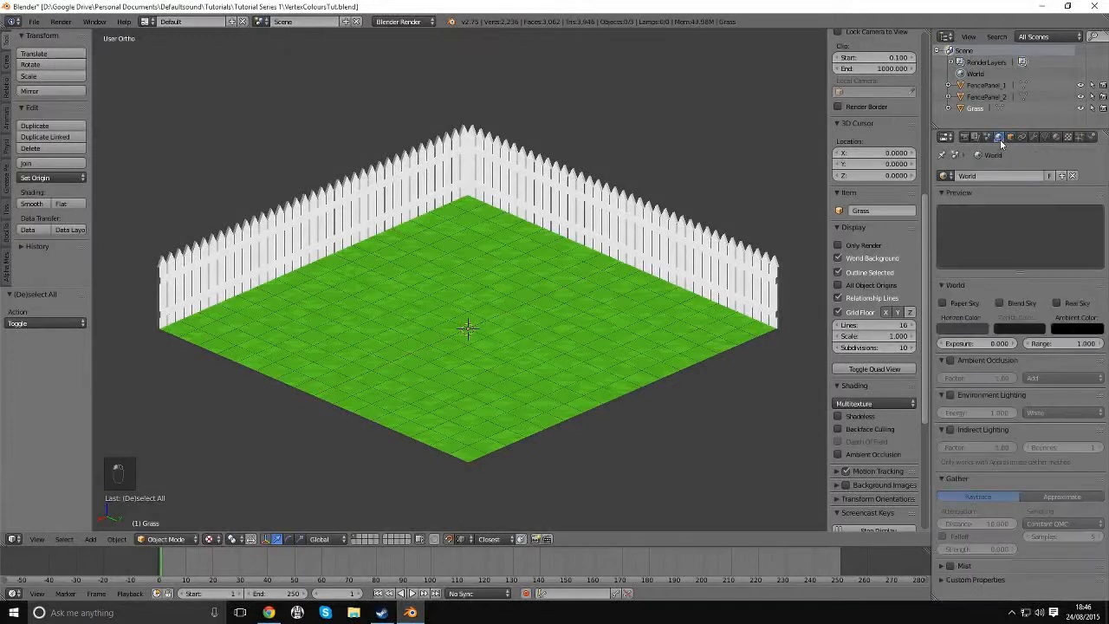
{"action": "left_click", "coordinate": [981, 326]}
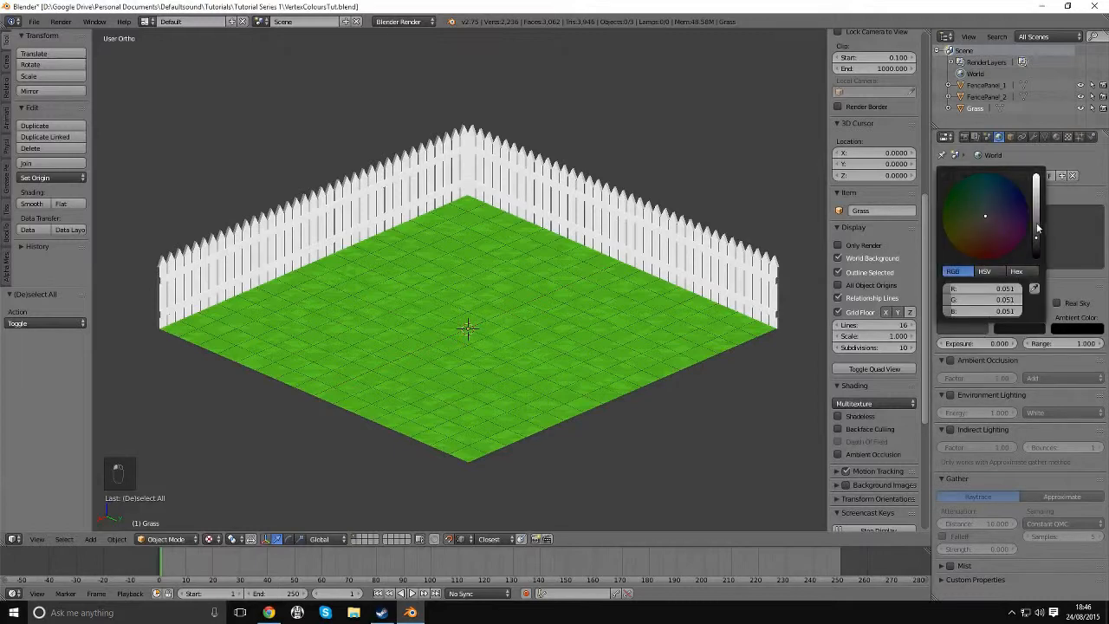
{"action": "left_click_drag", "start_coordinate": [1037, 228], "coordinate": [1037, 198]}
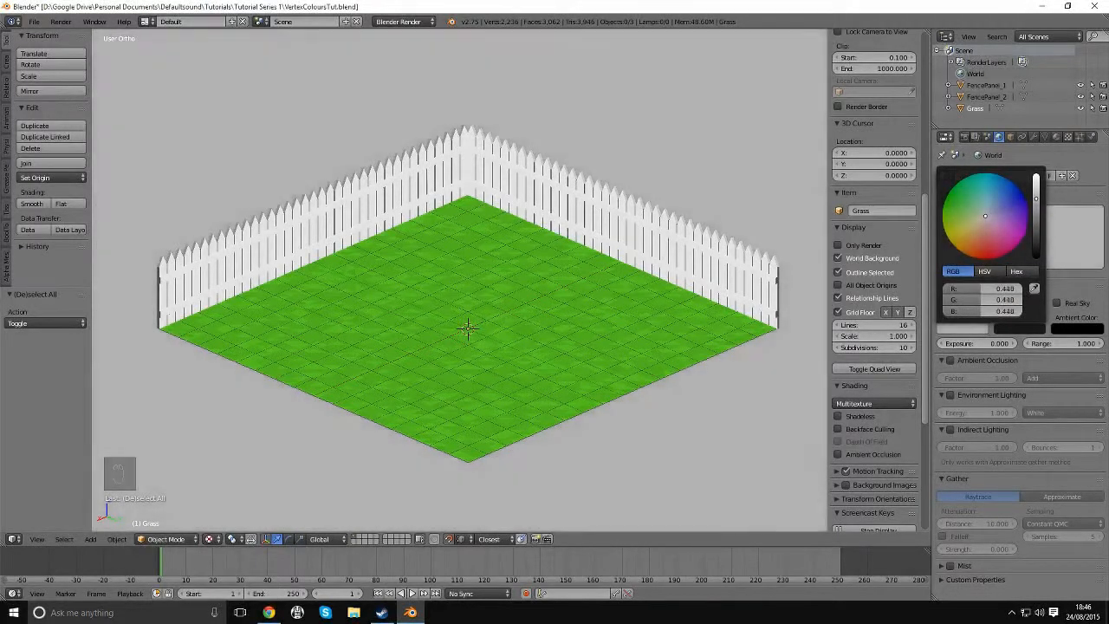
{"action": "left_click", "coordinate": [984, 188]}
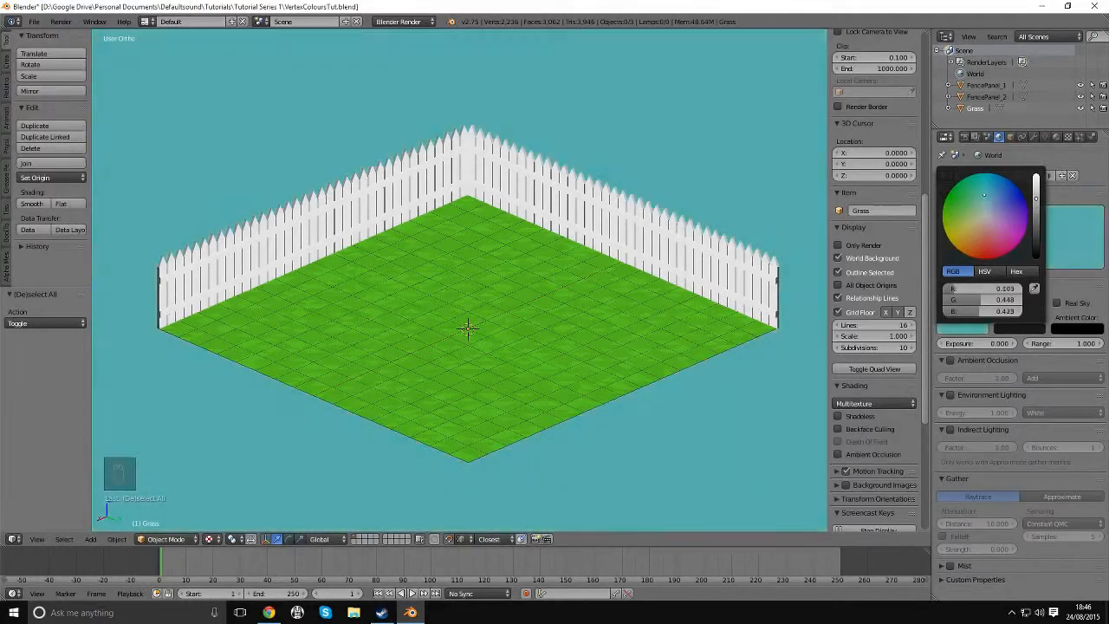
{"action": "left_click_drag", "start_coordinate": [1037, 199], "coordinate": [1037, 188]}
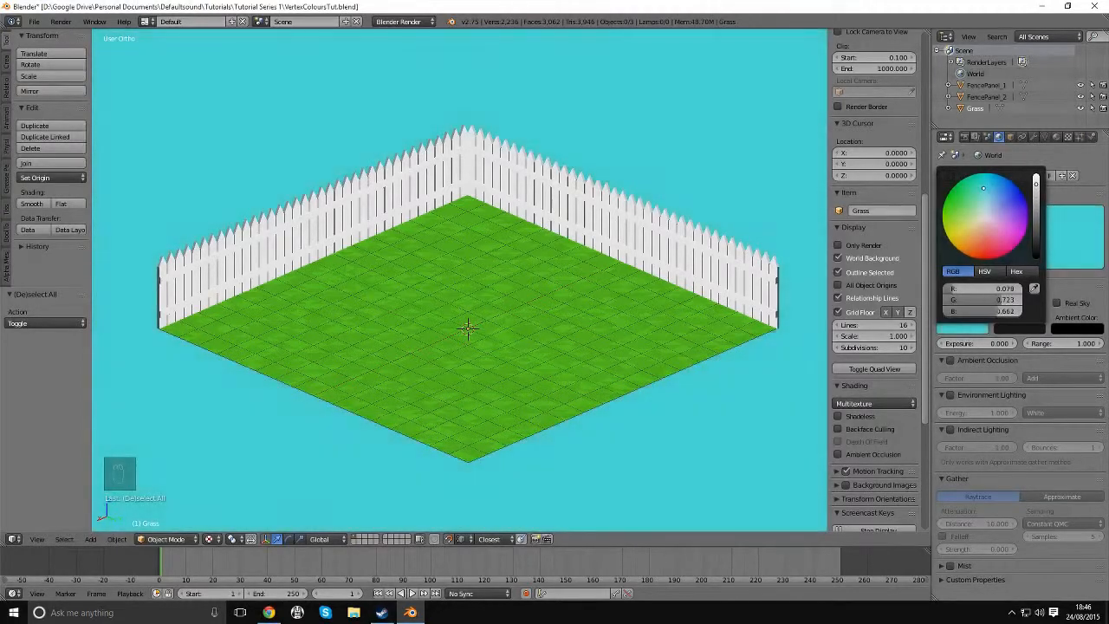
{"action": "mouse_move", "coordinate": [649, 267]}
{"action": "middle_mouse_down"}
{"action": "mouse_move", "coordinate": [652, 251]}
{"action": "mouse_move", "coordinate": [652, 288]}
{"action": "middle_mouse_up"}
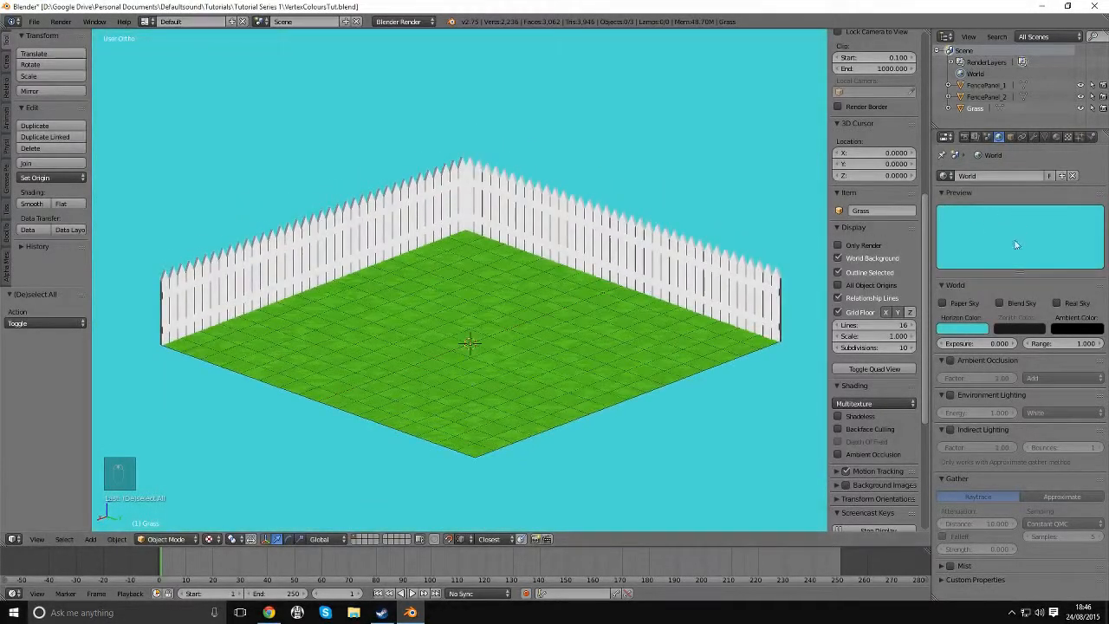
Shift the world's horizon colour to a sky blue, about R 0.081, G 0.540, B 0.761.
{"action": "left_click", "coordinate": [980, 330]}
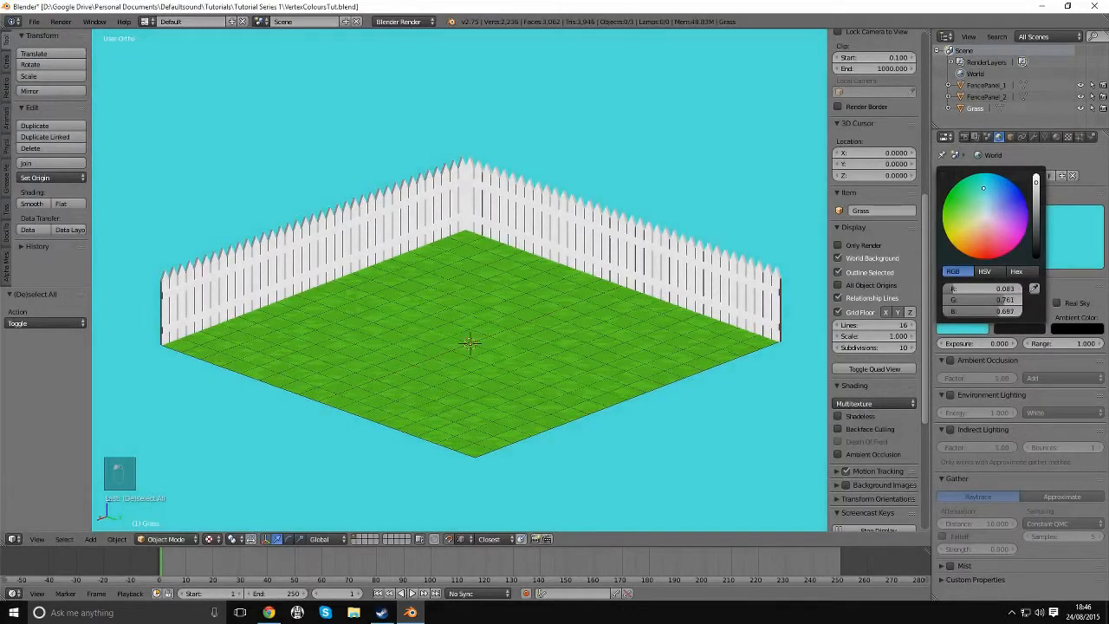
{"action": "mouse_move", "coordinate": [696, 271]}
{"action": "middle_mouse_down"}
{"action": "mouse_move", "coordinate": [709, 246]}
{"action": "mouse_move", "coordinate": [716, 270]}
{"action": "middle_mouse_up"}
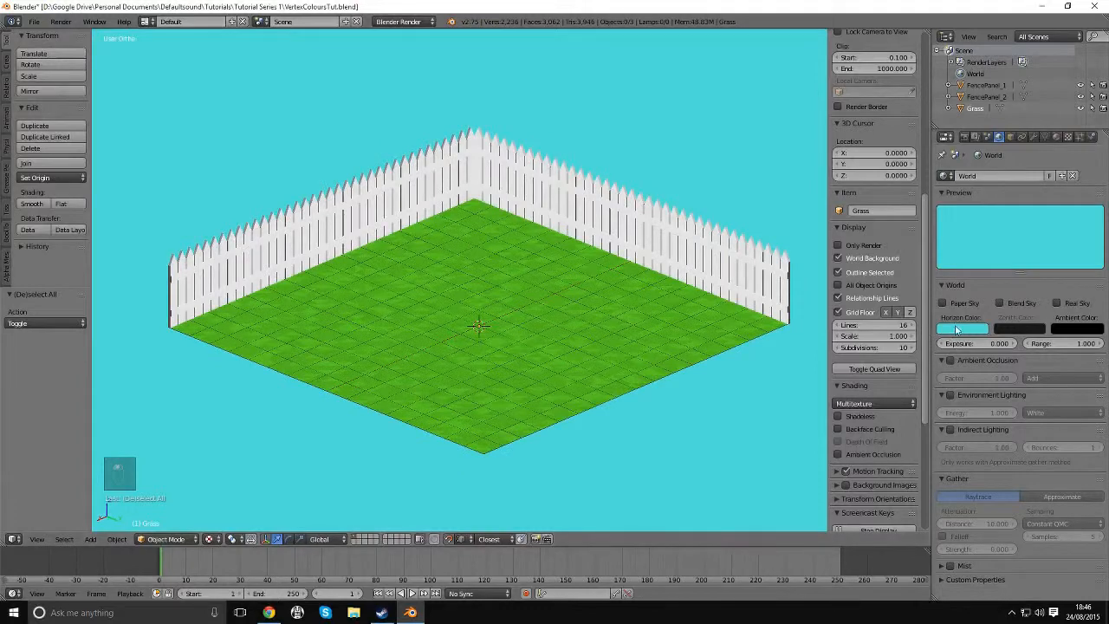
{"action": "left_click", "coordinate": [960, 329]}
{"action": "left_click_drag", "start_coordinate": [986, 187], "coordinate": [992, 188]}
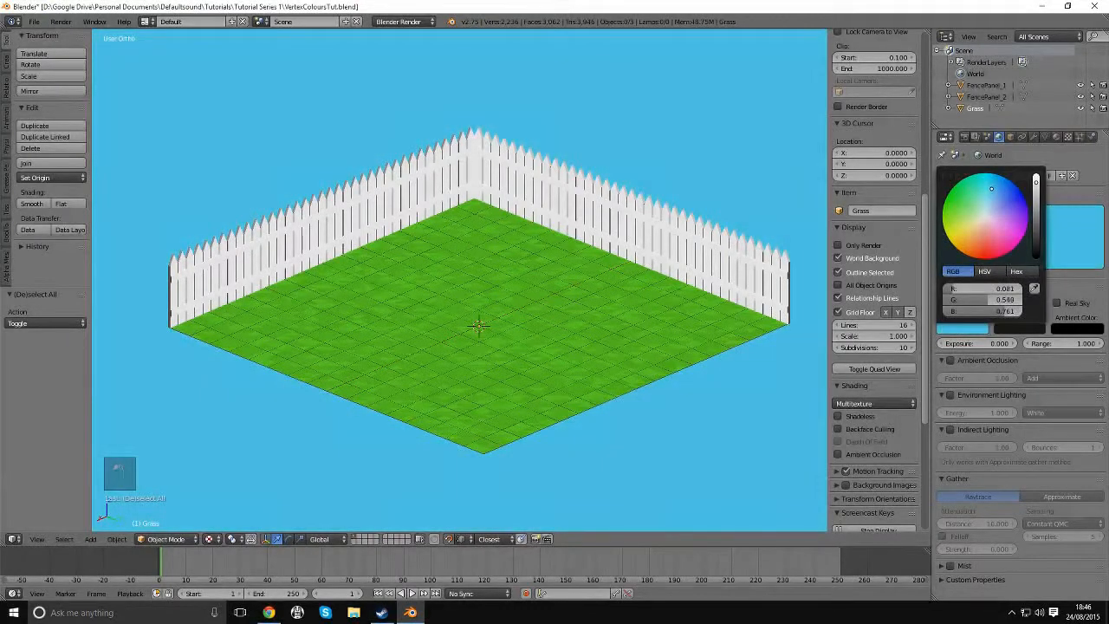
Compare the viewport with and without World Background, leave it disabled, and hide the 3D view's properties.
{"action": "left_click", "coordinate": [860, 257]}
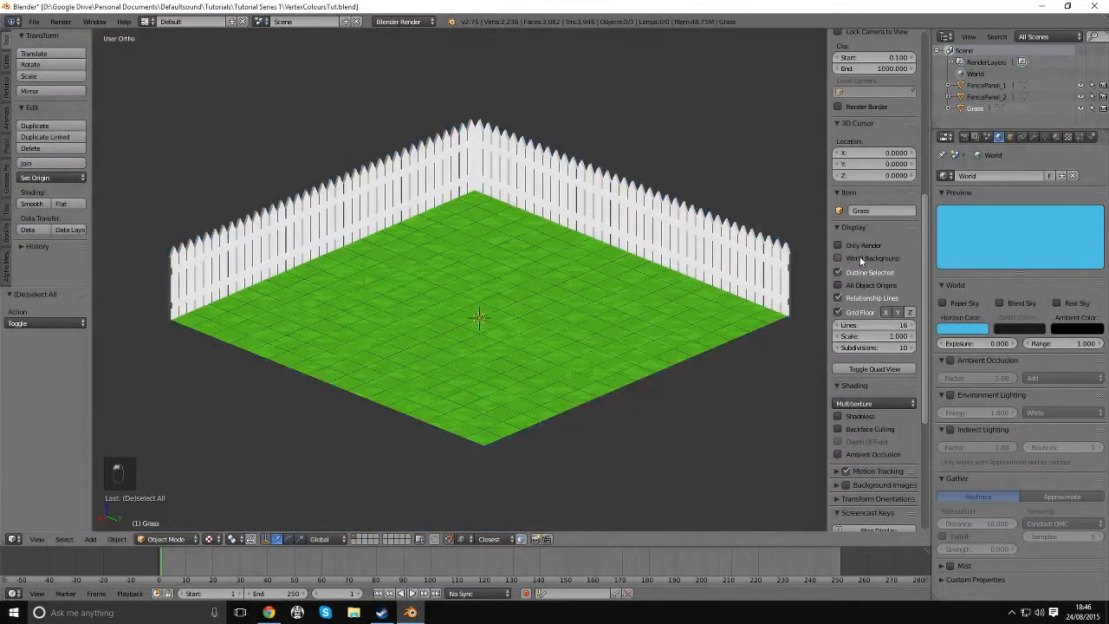
{"action": "left_click", "coordinate": [861, 259]}
{"action": "left_click", "coordinate": [862, 259]}
{"action": "left_click", "coordinate": [863, 257]}
{"action": "left_click", "coordinate": [863, 257]}
{"action": "left_click", "coordinate": [863, 257]}
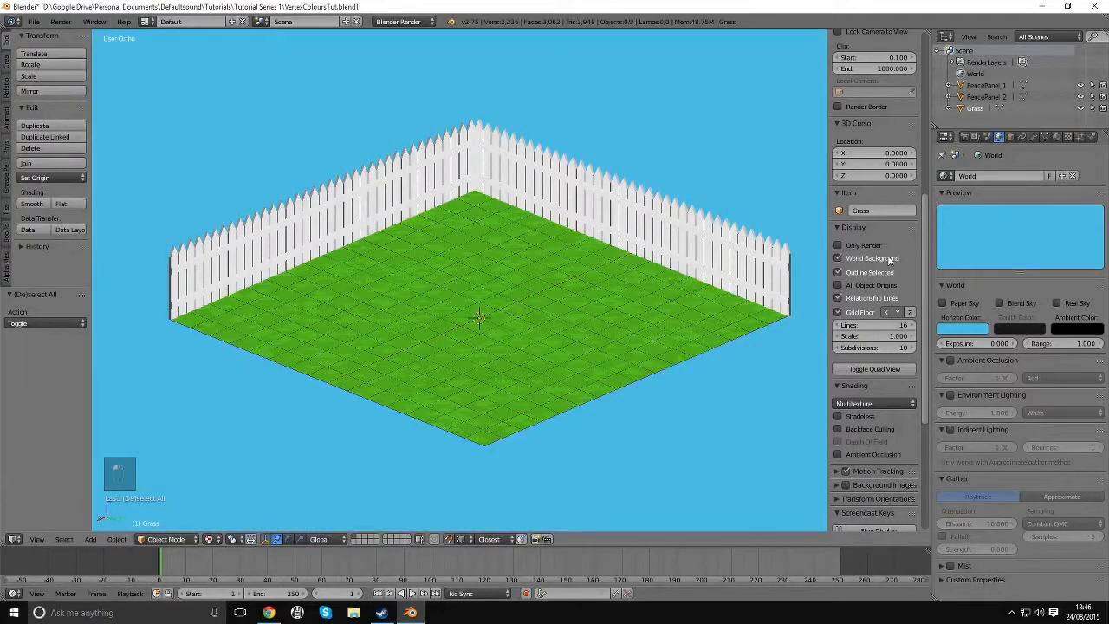
{"action": "left_click", "coordinate": [889, 259]}
{"action": "middle_click_drag", "start_coordinate": [732, 258], "coordinate": [759, 272]}
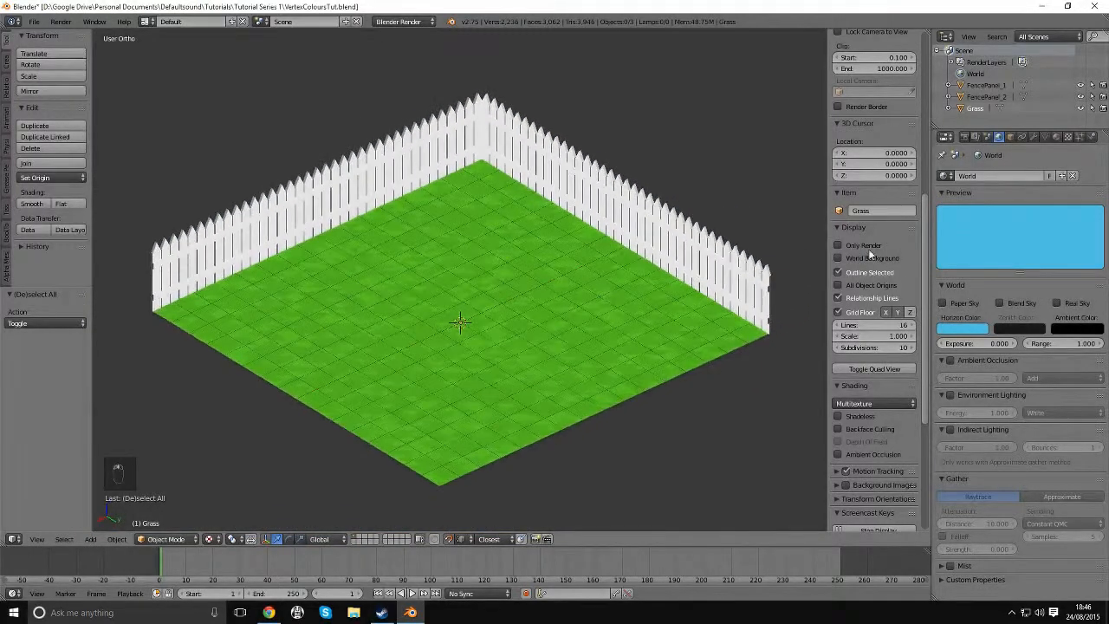
{"action": "left_click", "coordinate": [871, 256]}
{"action": "middle_click_drag", "start_coordinate": [638, 296], "coordinate": [711, 279]}
{"action": "left_click", "coordinate": [871, 258]}
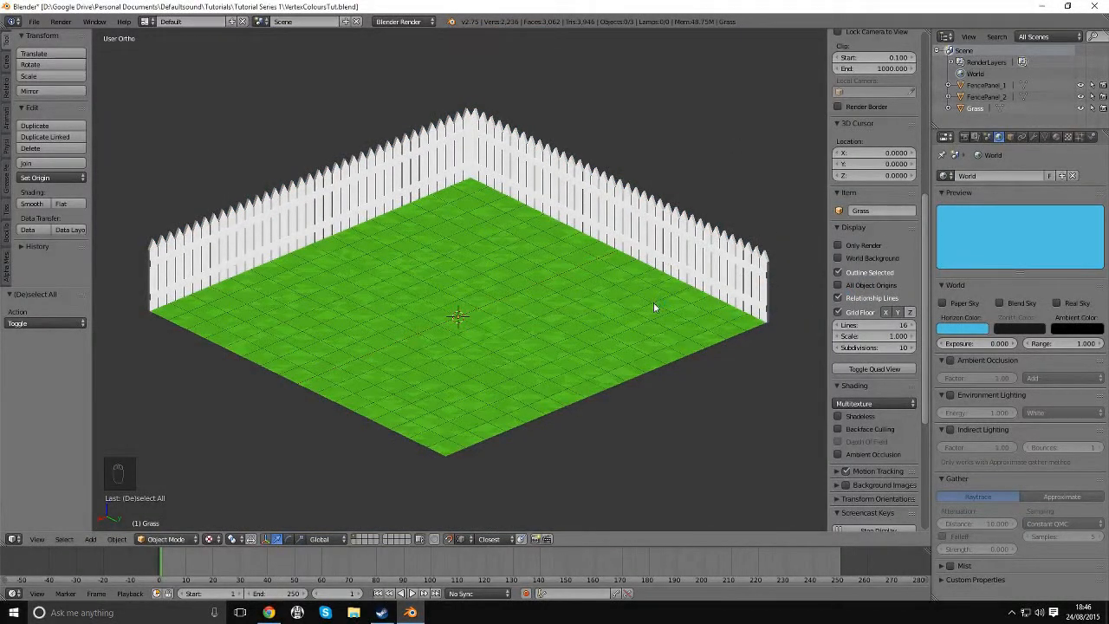
{"action": "key", "text": "n"}
{"action": "middle_click_drag", "start_coordinate": [813, 232], "coordinate": [705, 259]}
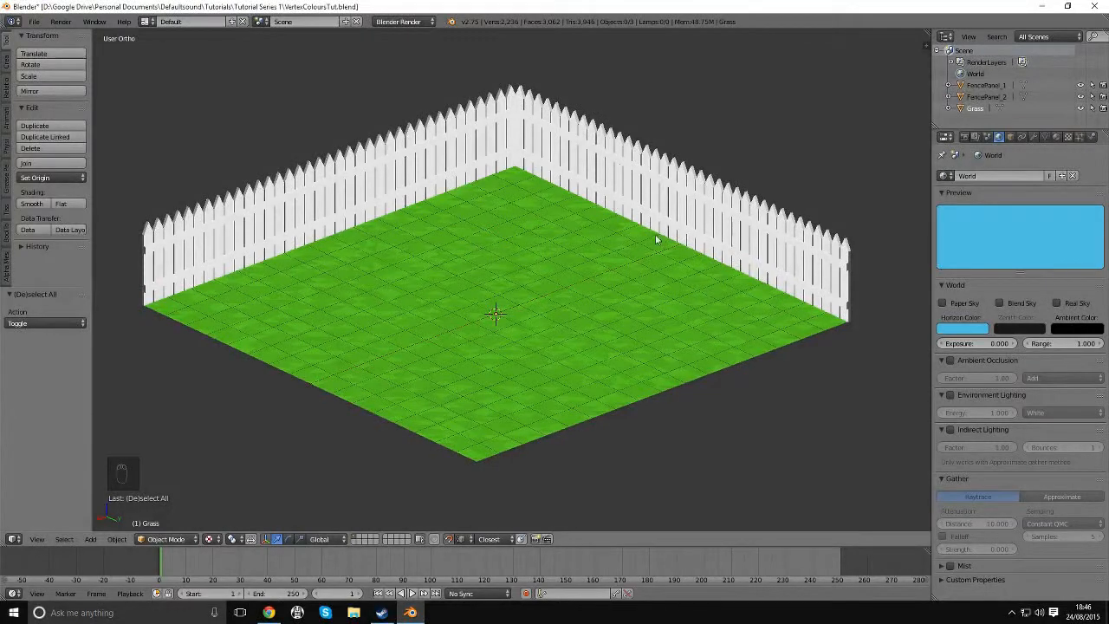
{"action": "middle_click_drag", "start_coordinate": [656, 240], "coordinate": [591, 312]}
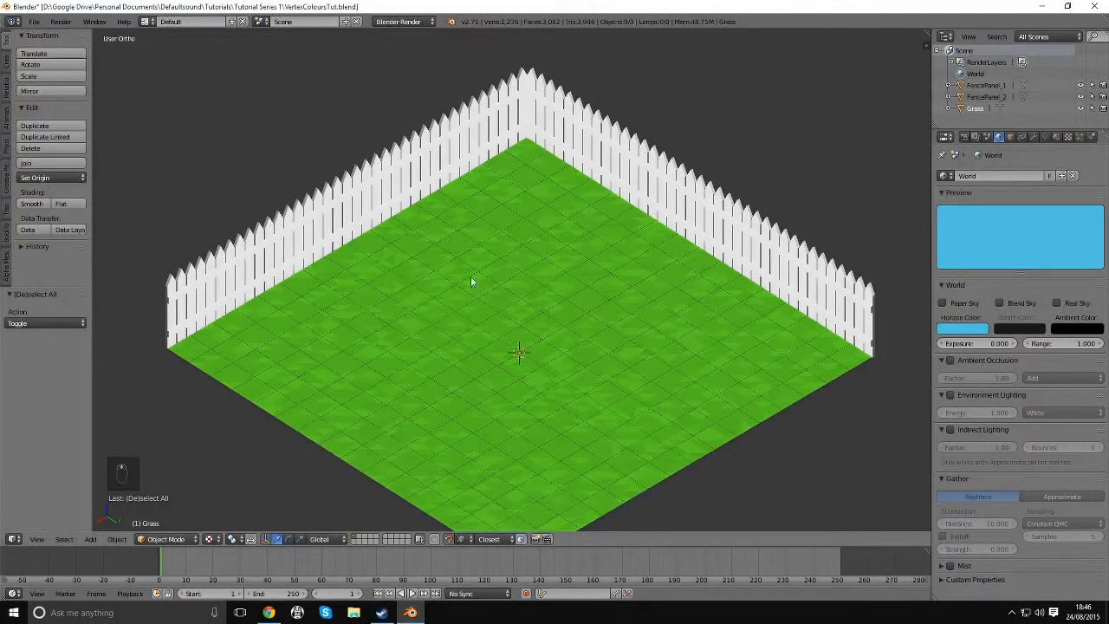
{"action": "middle_click_drag", "start_coordinate": [512, 249], "coordinate": [491, 222], "text": "shift"}
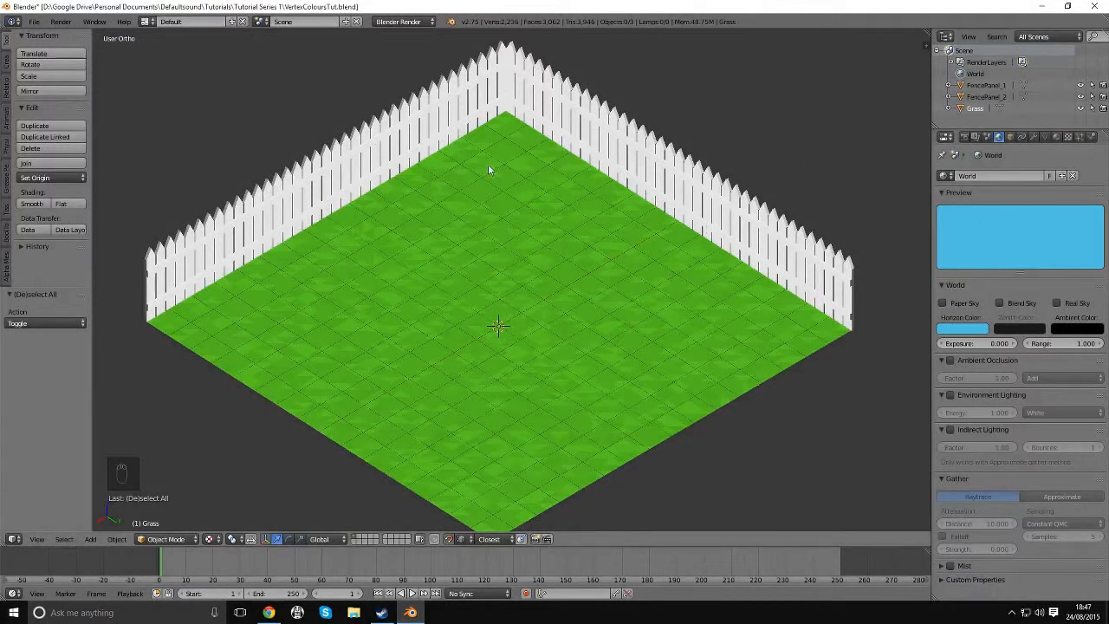
{"action": "middle_click_drag", "start_coordinate": [621, 330], "coordinate": [645, 326], "text": "shift"}
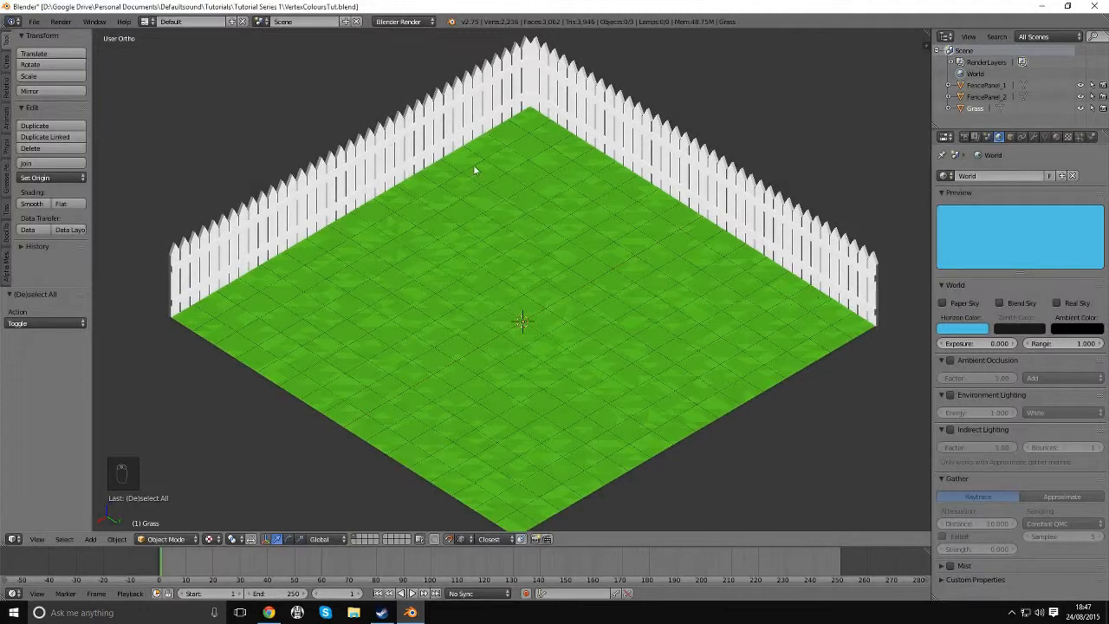
{"action": "scroll", "coordinate": [568, 263], "scroll_direction": "up", "scroll_amount": 4}
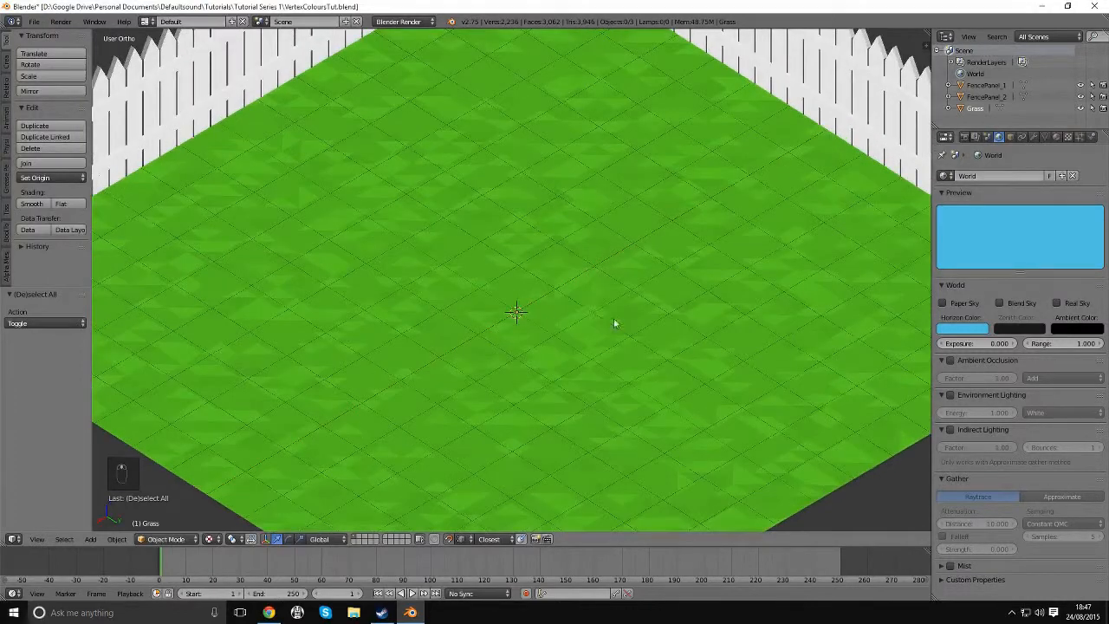
{"action": "middle_click_drag", "start_coordinate": [626, 299], "coordinate": [610, 336], "text": "shift"}
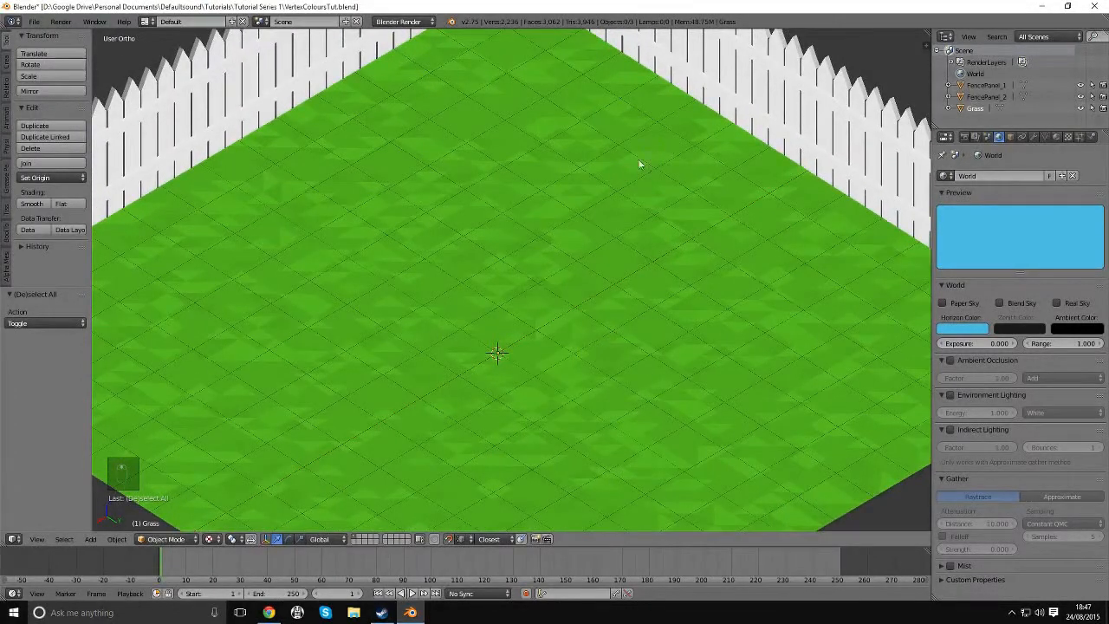
Add a cube mesh at the centre of the grass with radius 1.000.
{"action": "middle_click_drag", "start_coordinate": [748, 245], "coordinate": [686, 208], "text": "shift"}
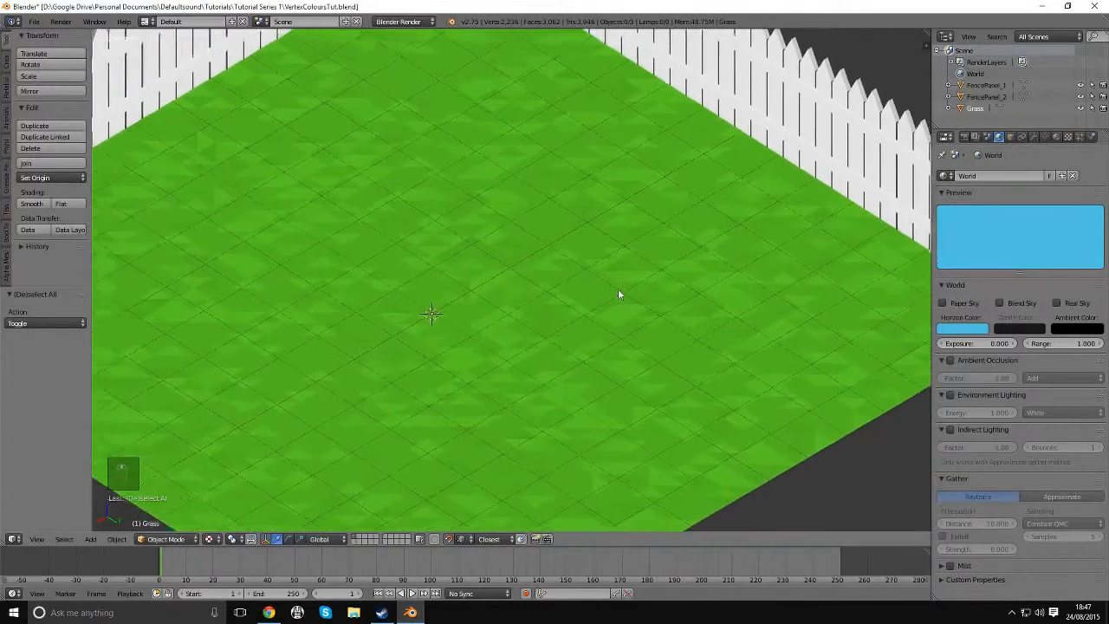
{"action": "middle_click_drag", "start_coordinate": [619, 289], "coordinate": [630, 289], "text": "shift"}
{"action": "scroll", "coordinate": [605, 312], "scroll_direction": "up", "scroll_amount": 1}
{"action": "middle_click_drag", "start_coordinate": [511, 311], "coordinate": [535, 286]}
{"action": "key", "text": "shift+a"}
{"action": "mouse_move", "coordinate": [562, 273]}
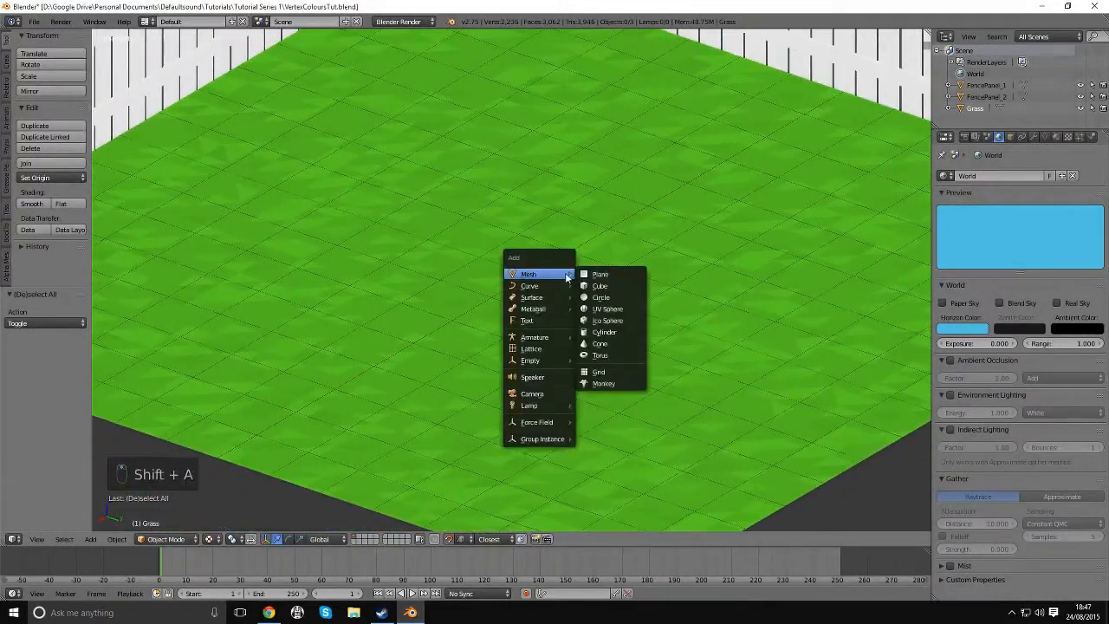
{"action": "left_click", "coordinate": [621, 287]}
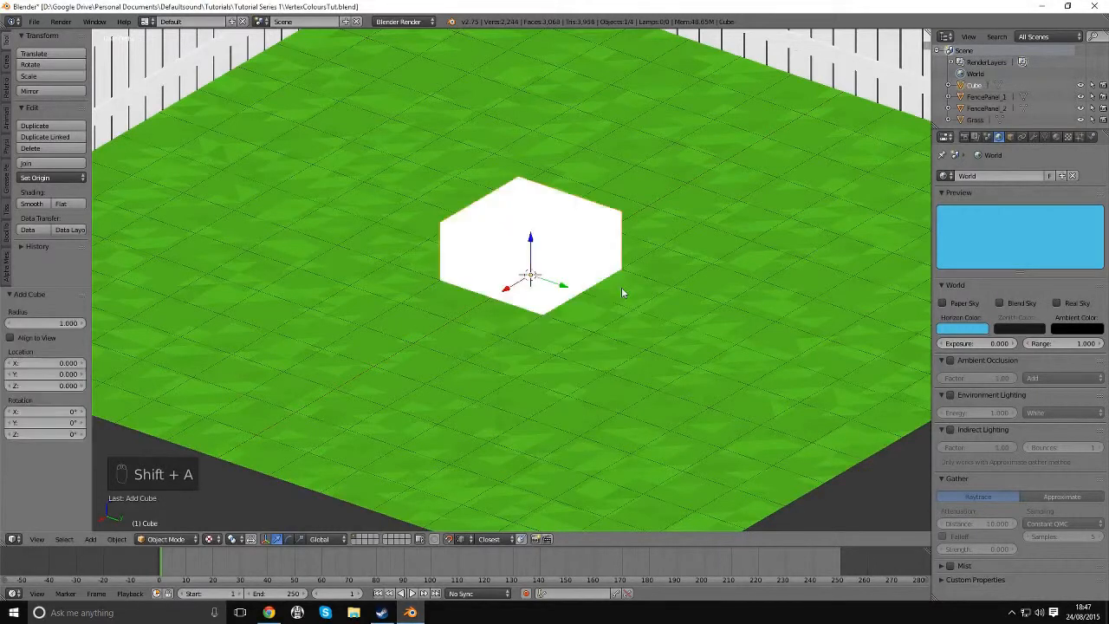
{"action": "scroll", "coordinate": [520, 283], "scroll_direction": "up", "scroll_amount": 1}
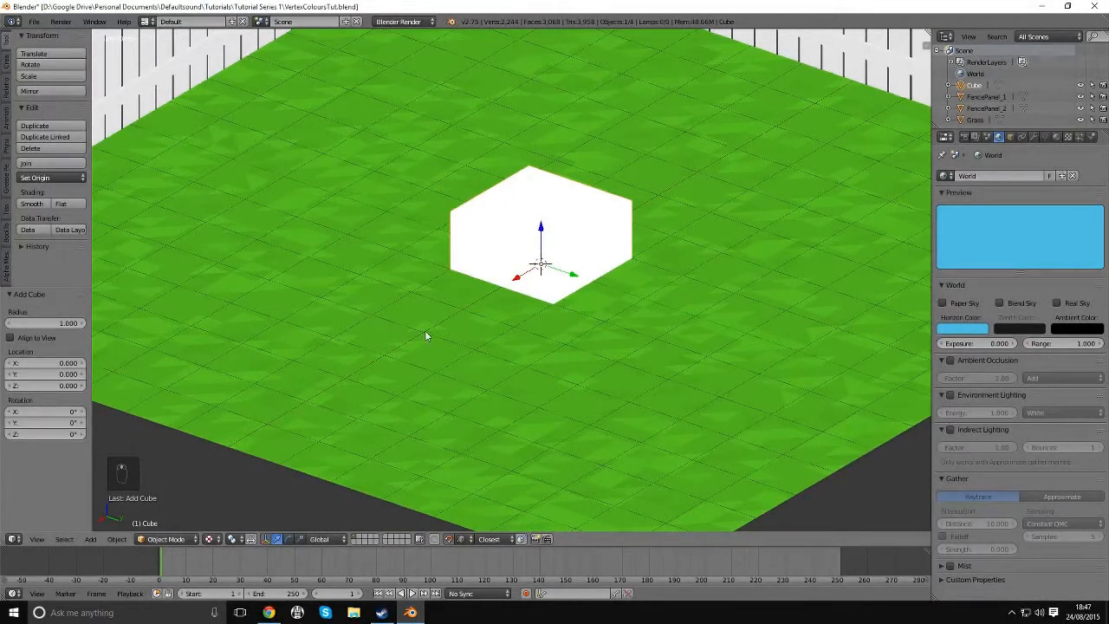
{"action": "middle_click_drag", "start_coordinate": [425, 335], "coordinate": [553, 314]}
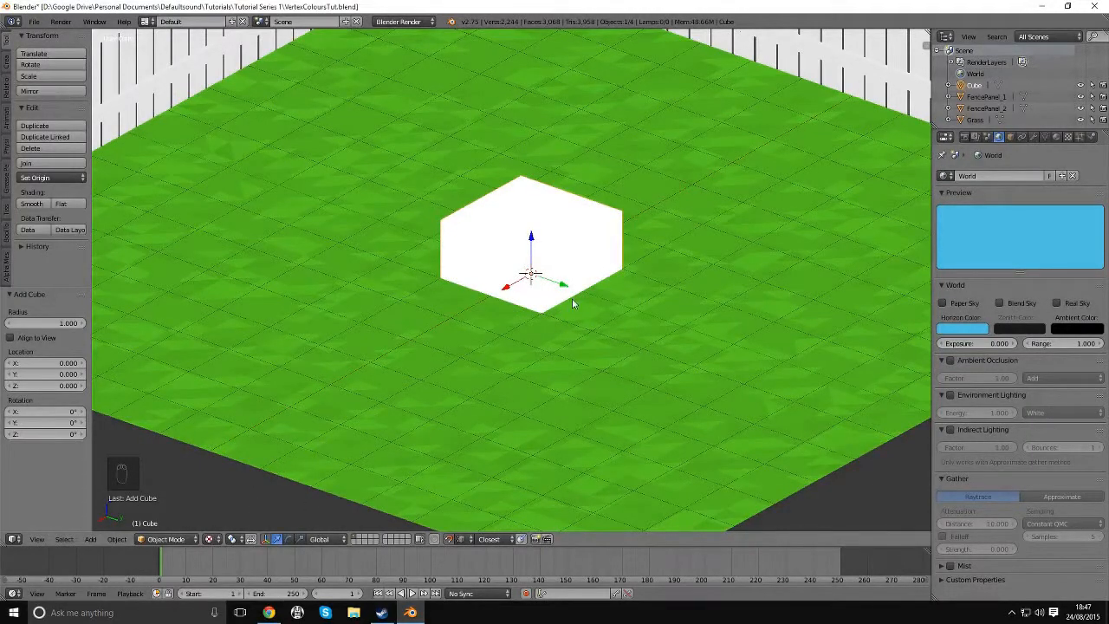
Switch the viewport to solid shading and enter Edit Mode on the new cube.
{"action": "key", "text": "z"}
{"action": "left_click", "coordinate": [586, 339]}
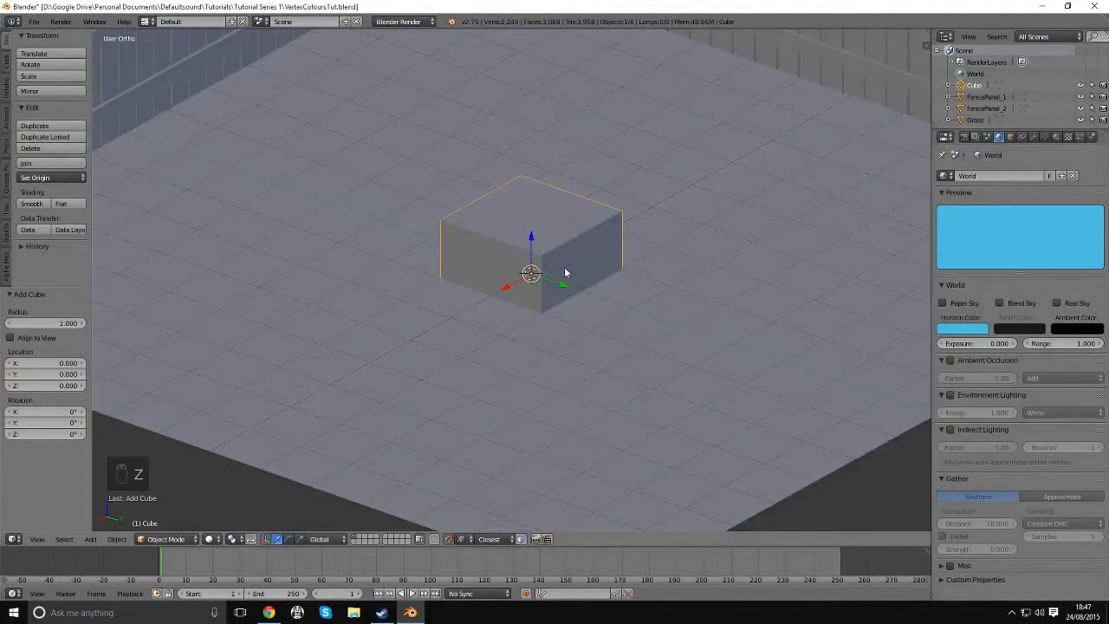
{"action": "scroll", "coordinate": [565, 274], "scroll_direction": "down", "scroll_amount": 3}
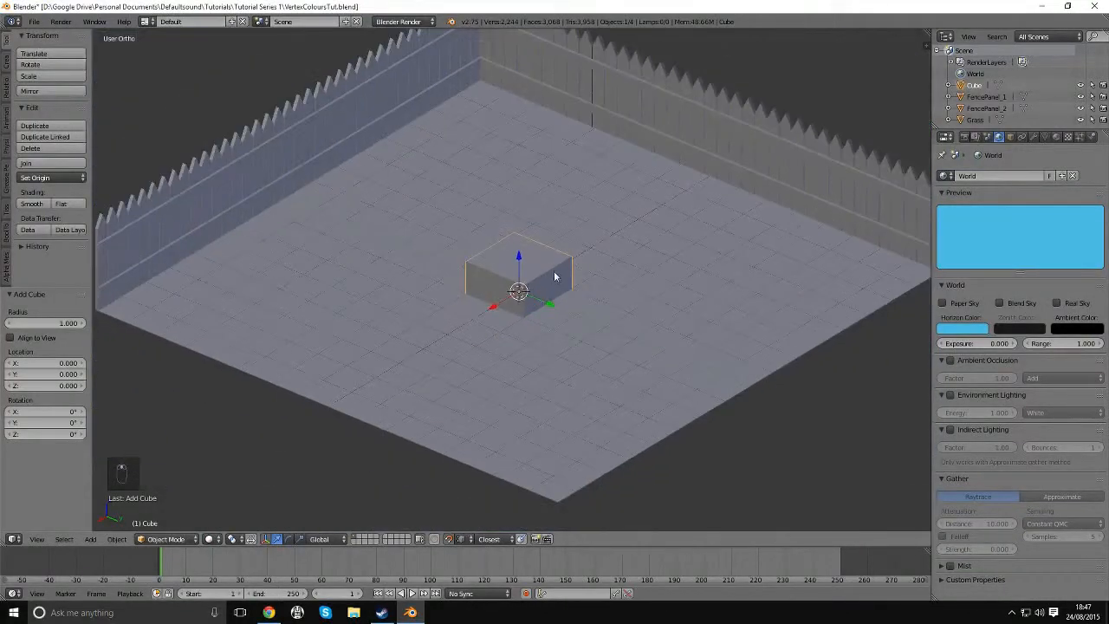
{"action": "middle_click_drag", "start_coordinate": [550, 274], "coordinate": [523, 313]}
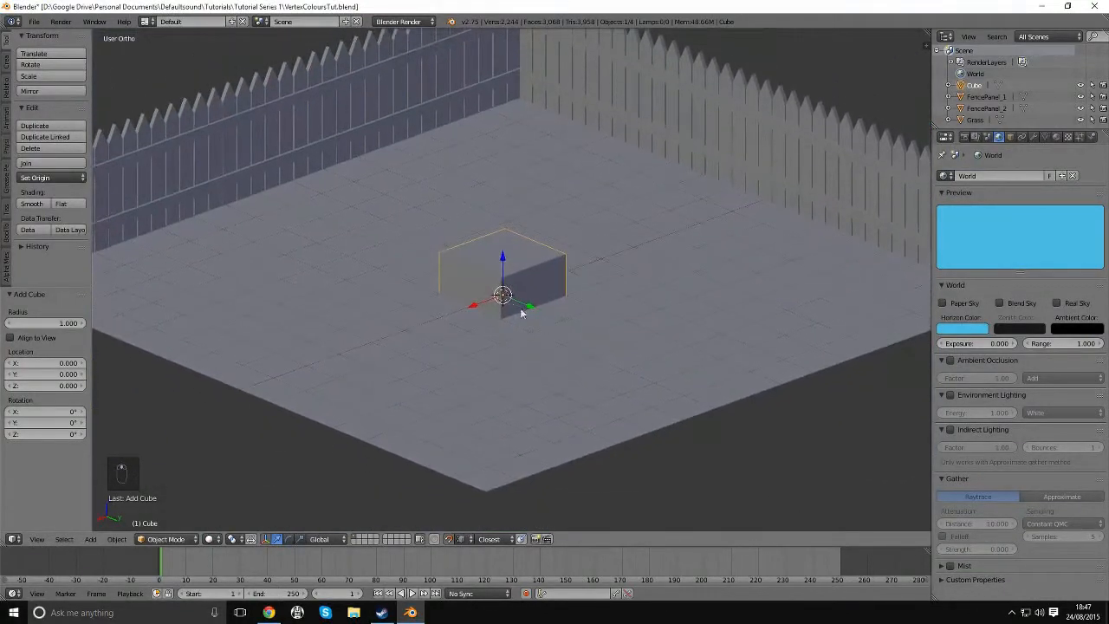
{"action": "key", "text": "Tab"}
{"action": "left_click", "coordinate": [591, 290]}
{"action": "middle_click_drag", "start_coordinate": [643, 312], "coordinate": [668, 320]}
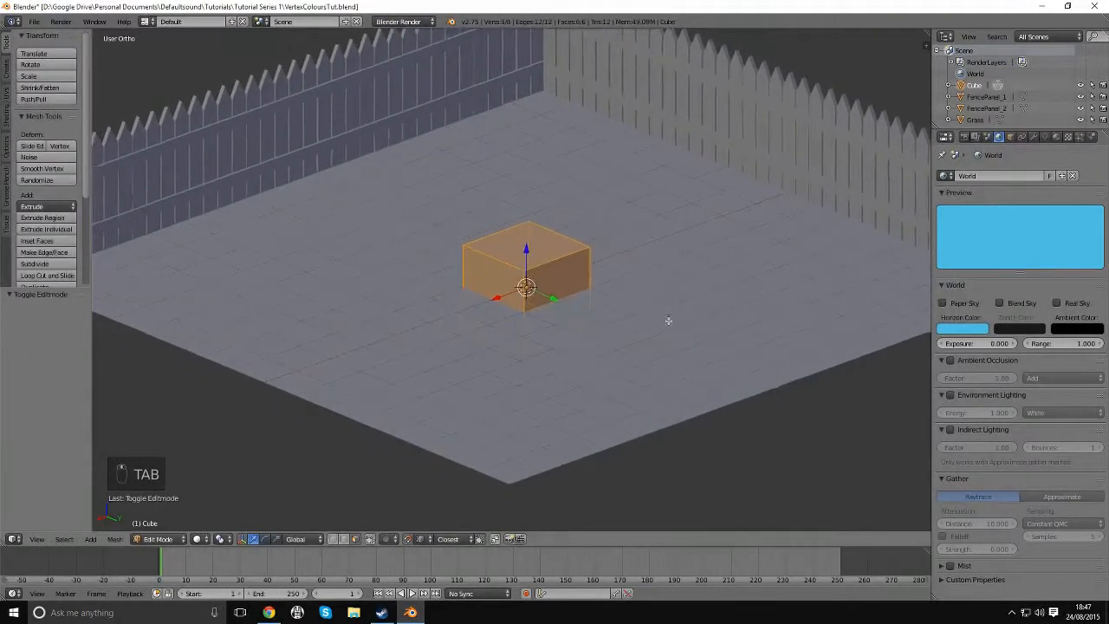
{"action": "scroll", "coordinate": [668, 321], "scroll_direction": "up", "scroll_amount": 2}
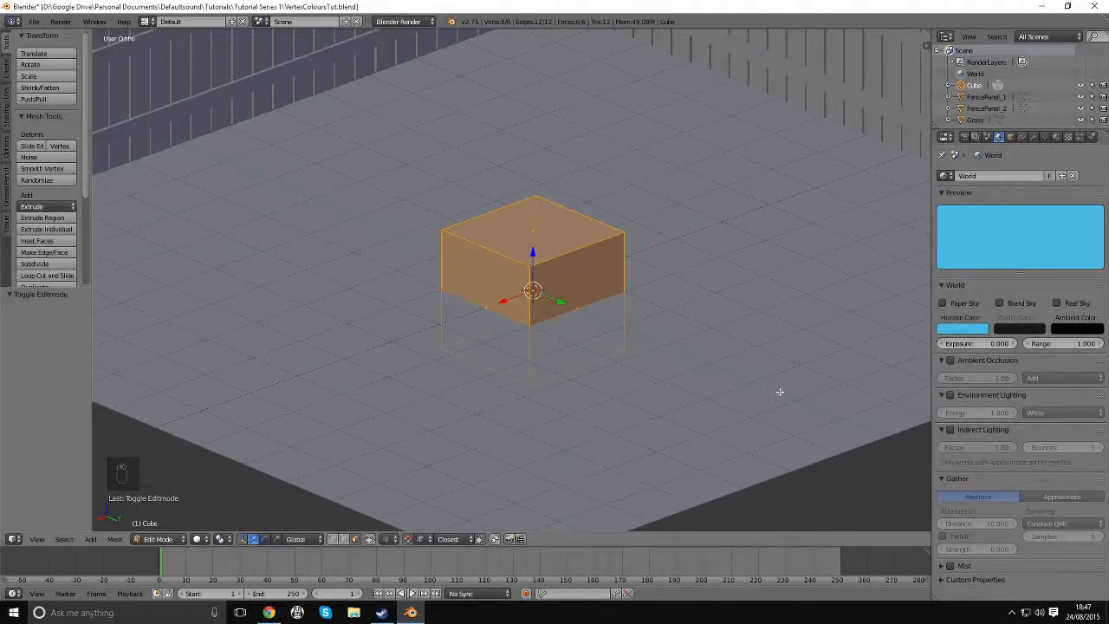
Turn off snapping and scale the whole cube uniformly to about 0.372.
{"action": "key", "text": "s"}
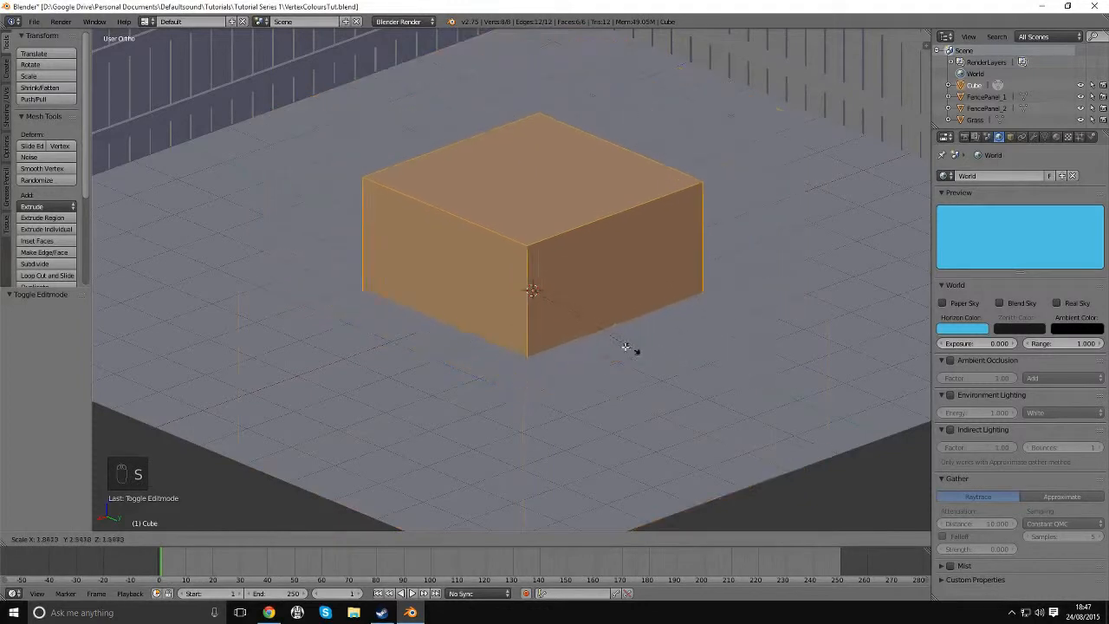
{"action": "left_click", "coordinate": [573, 315]}
{"action": "left_click", "coordinate": [409, 539]}
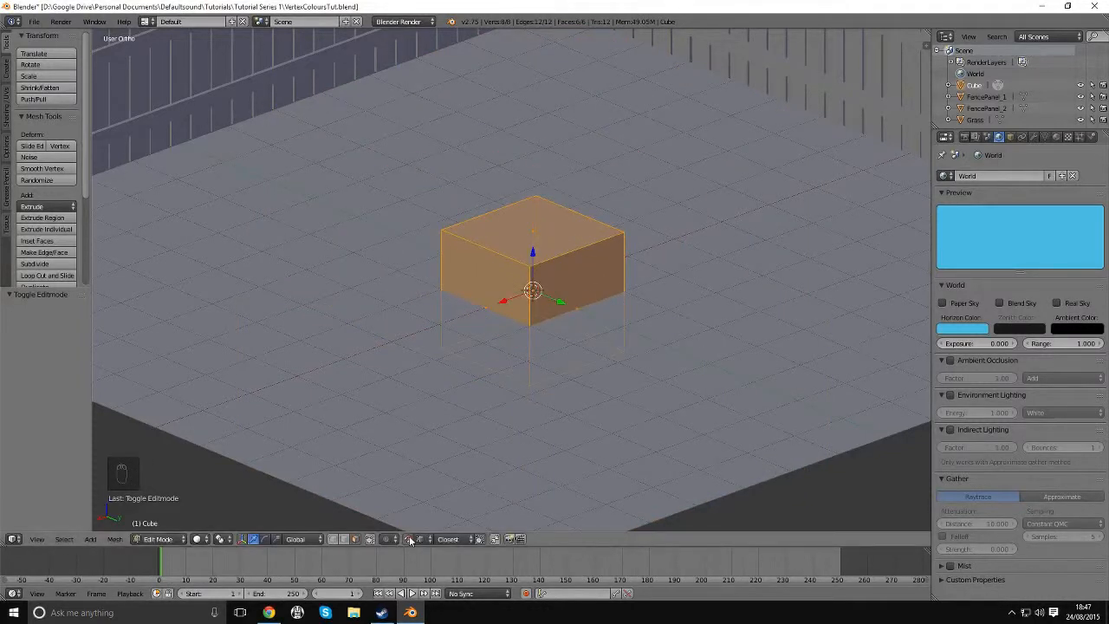
{"action": "scroll", "coordinate": [819, 442], "scroll_direction": "up", "scroll_amount": 3}
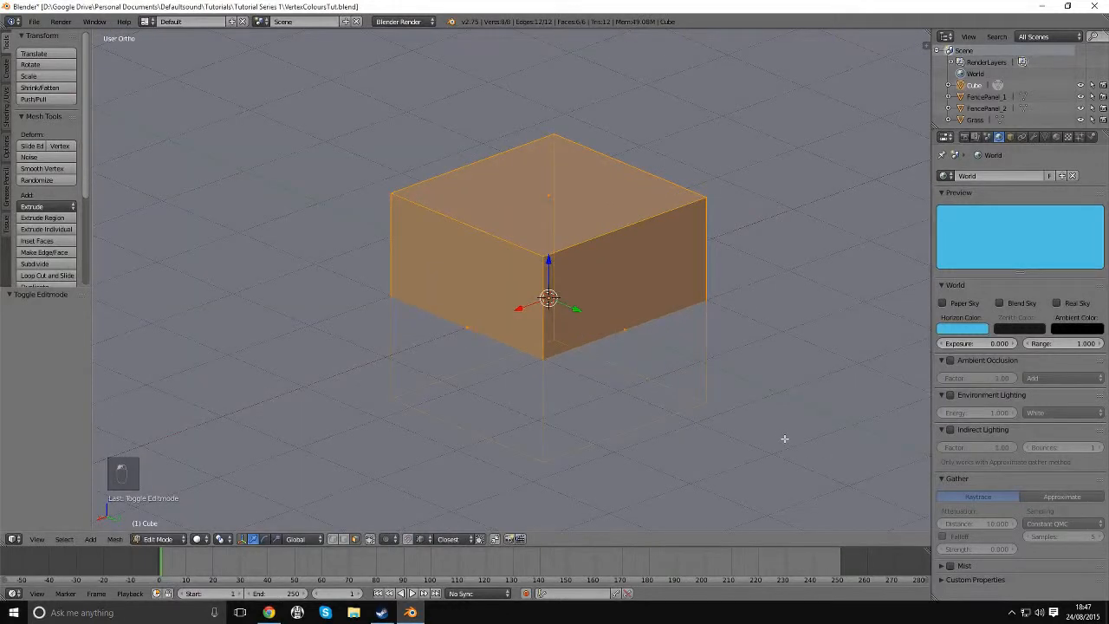
{"action": "key", "text": "s"}
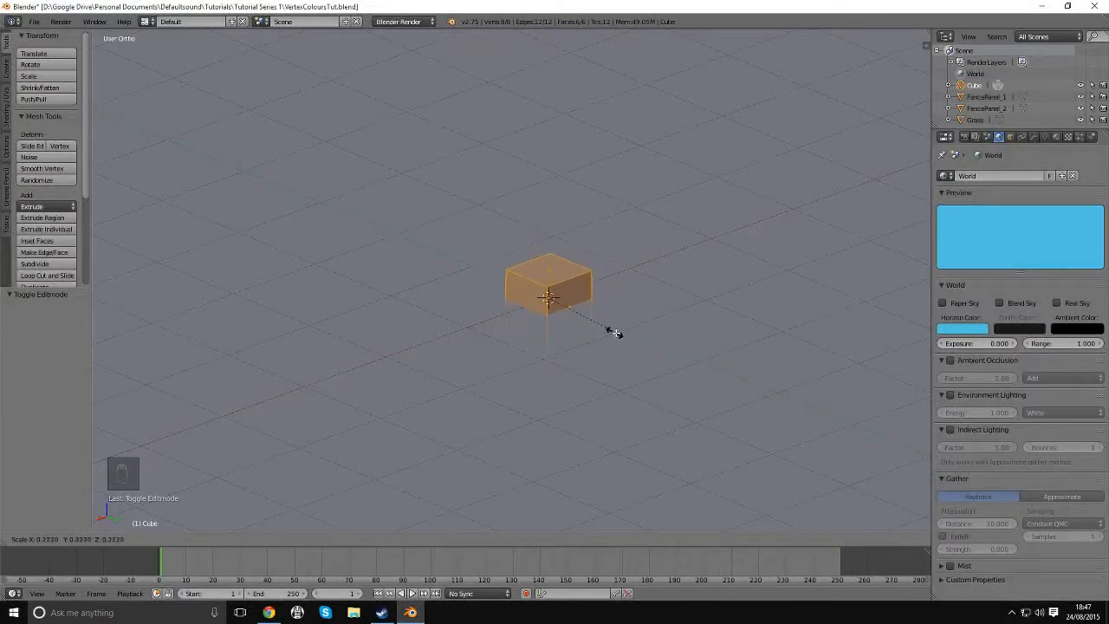
{"action": "left_click", "coordinate": [621, 337]}
Flatten the cube to about 0.273 along Z and narrow it to about 0.583 along Y.
{"action": "key", "text": "s"}
{"action": "key", "text": "z"}
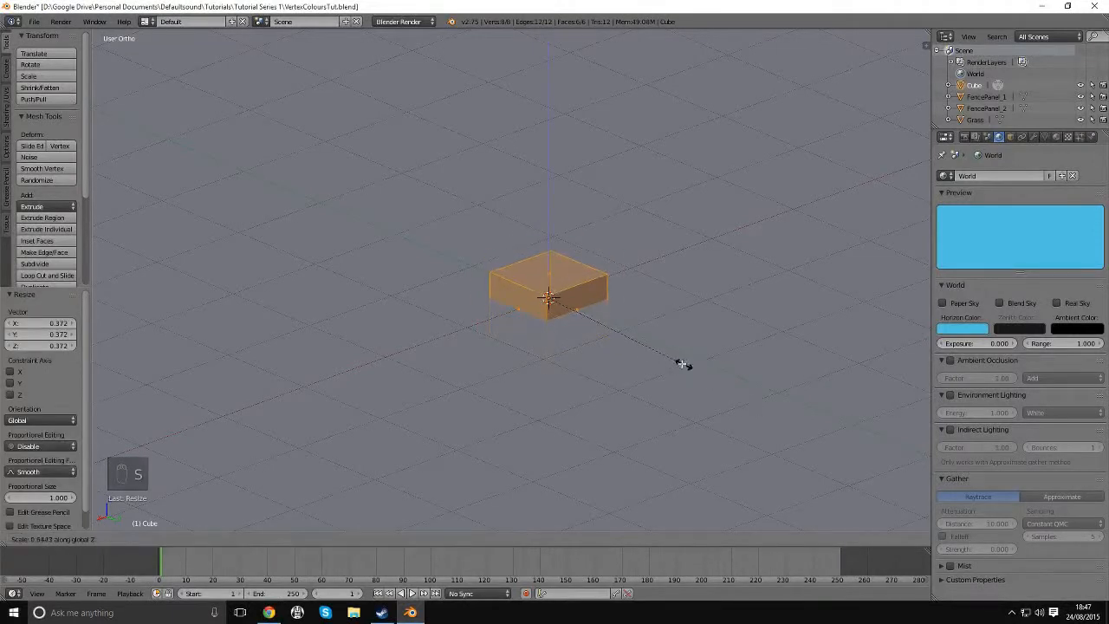
{"action": "left_click", "coordinate": [608, 330]}
{"action": "middle_click_drag", "start_coordinate": [608, 330], "coordinate": [702, 327]}
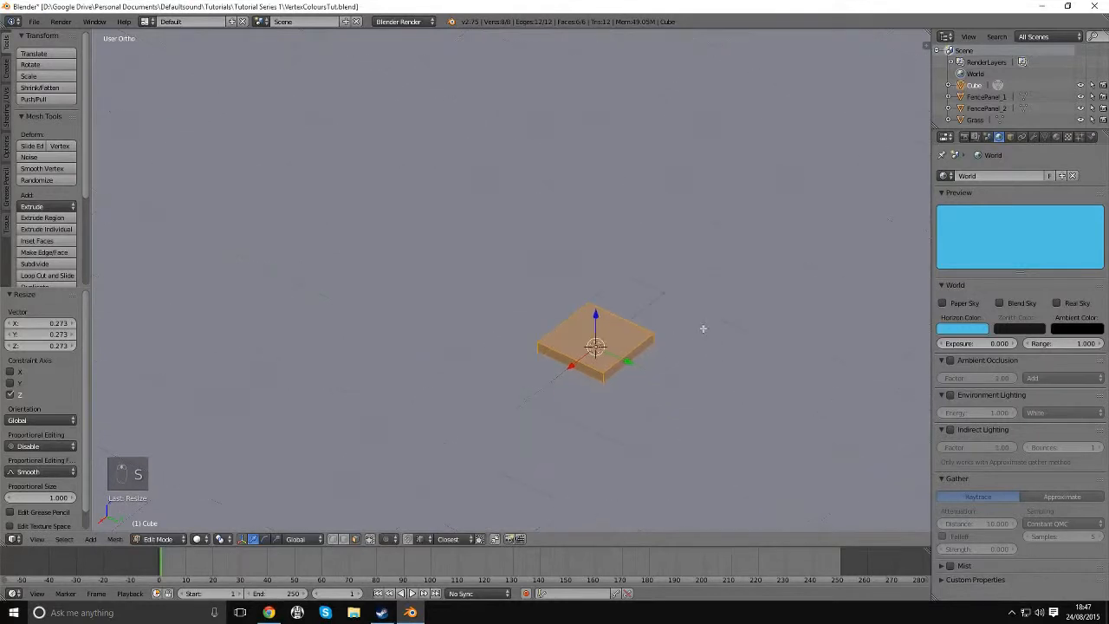
{"action": "key", "text": "s"}
{"action": "key", "text": "x"}
{"action": "key", "text": "y"}
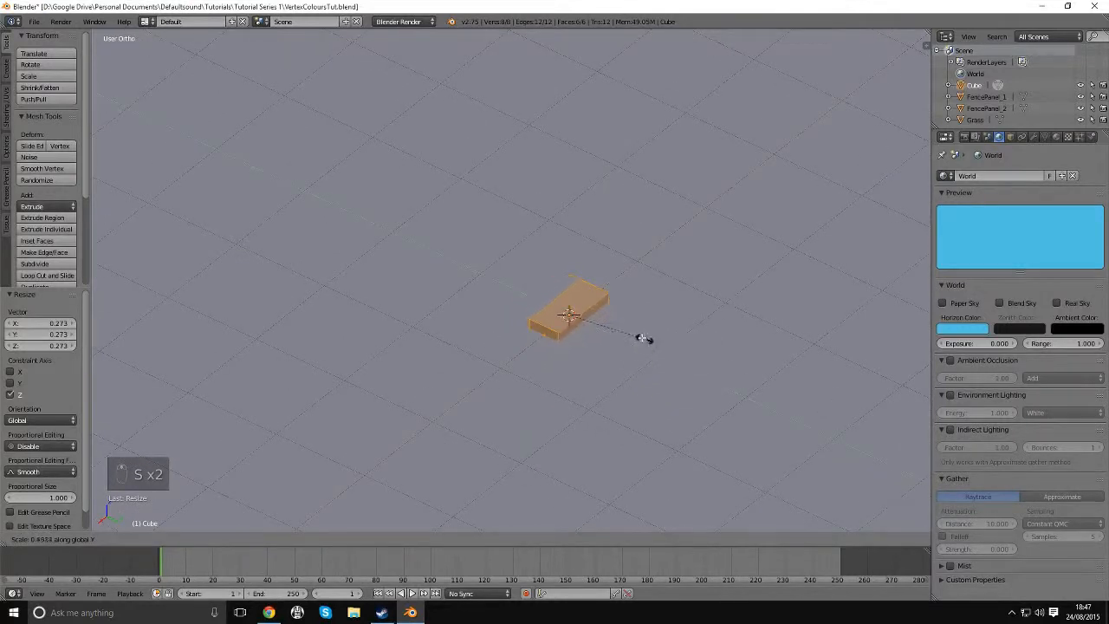
{"action": "left_click", "coordinate": [664, 362]}
Delete the bottom face of the flattened cube.
{"action": "middle_click_drag", "start_coordinate": [594, 353], "coordinate": [593, 506]}
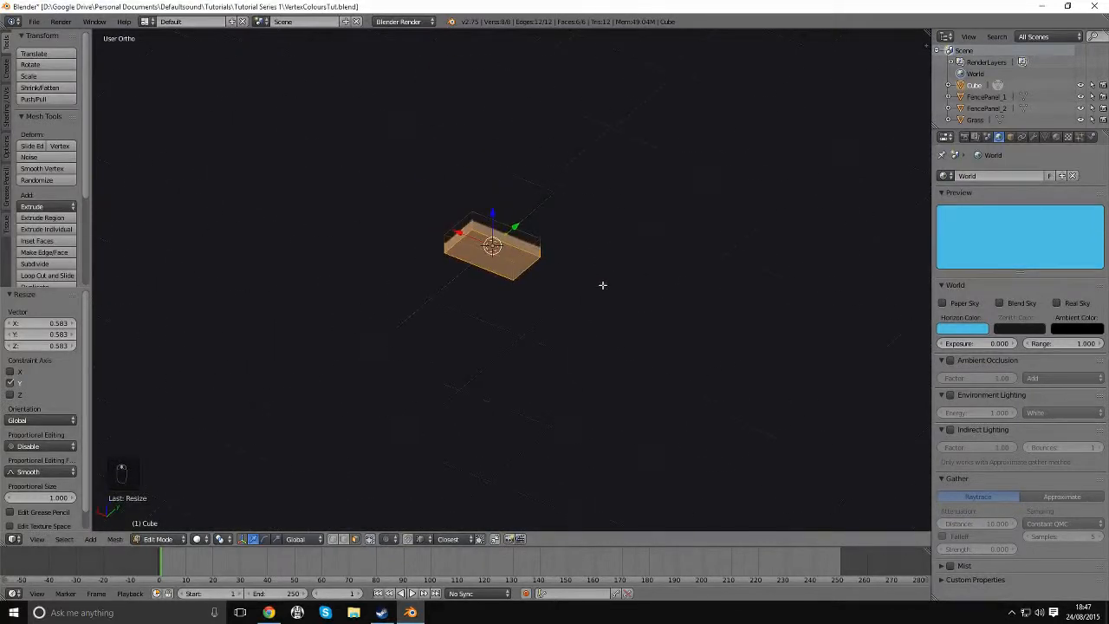
{"action": "scroll", "coordinate": [602, 285], "scroll_direction": "up", "scroll_amount": 4}
{"action": "right_click", "coordinate": [458, 234]}
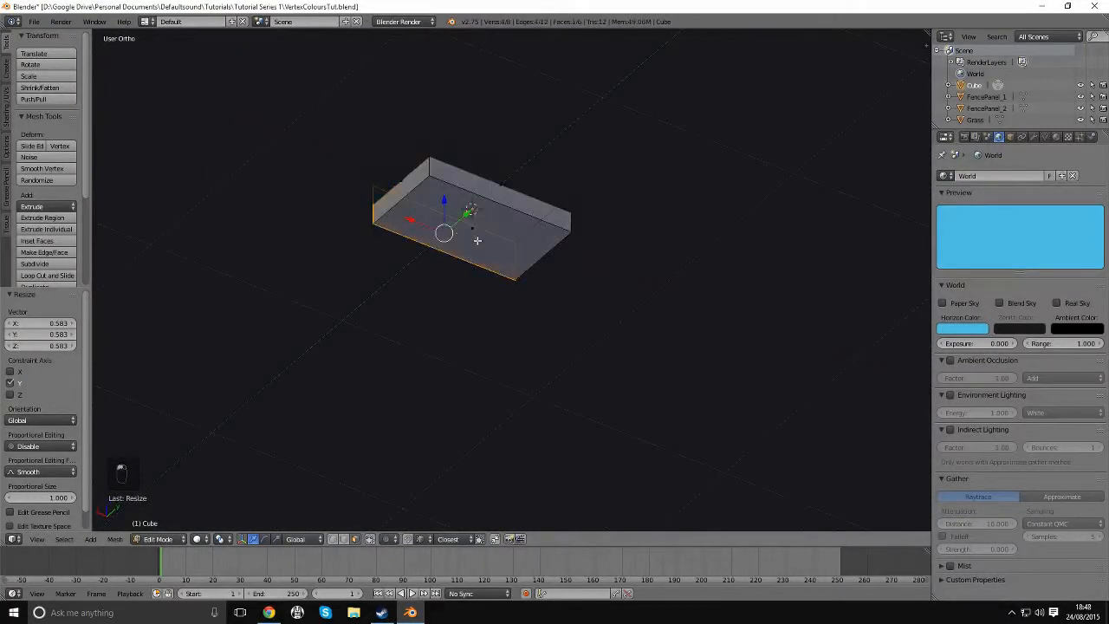
{"action": "key", "text": "x"}
{"action": "left_click", "coordinate": [538, 238]}
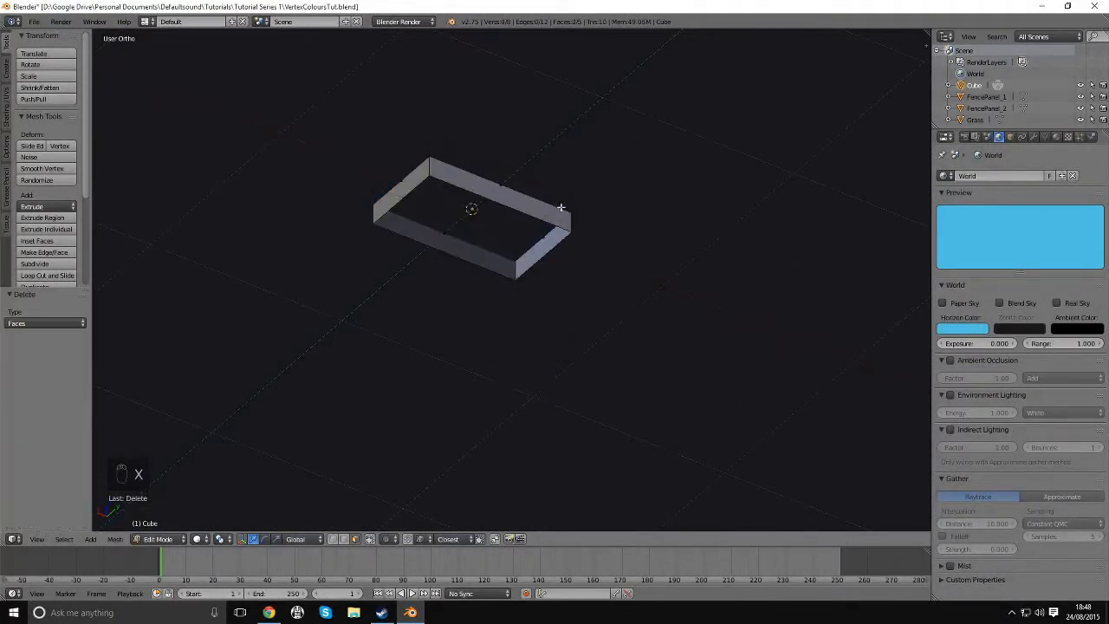
Extrude the slab's top face upward by about 0.096.
{"action": "scroll", "coordinate": [562, 208], "scroll_direction": "down", "scroll_amount": 4}
{"action": "middle_click_drag", "start_coordinate": [561, 208], "coordinate": [582, 315]}
{"action": "middle_click_drag", "start_coordinate": [610, 411], "coordinate": [615, 211], "text": "shift"}
{"action": "scroll", "coordinate": [575, 352], "scroll_direction": "up", "scroll_amount": 2}
{"action": "middle_click_drag", "start_coordinate": [536, 188], "coordinate": [628, 406]}
{"action": "middle_click_drag", "start_coordinate": [630, 409], "coordinate": [627, 352], "text": "shift"}
{"action": "scroll", "coordinate": [627, 352], "scroll_direction": "up", "scroll_amount": 1}
{"action": "right_click", "coordinate": [525, 286]}
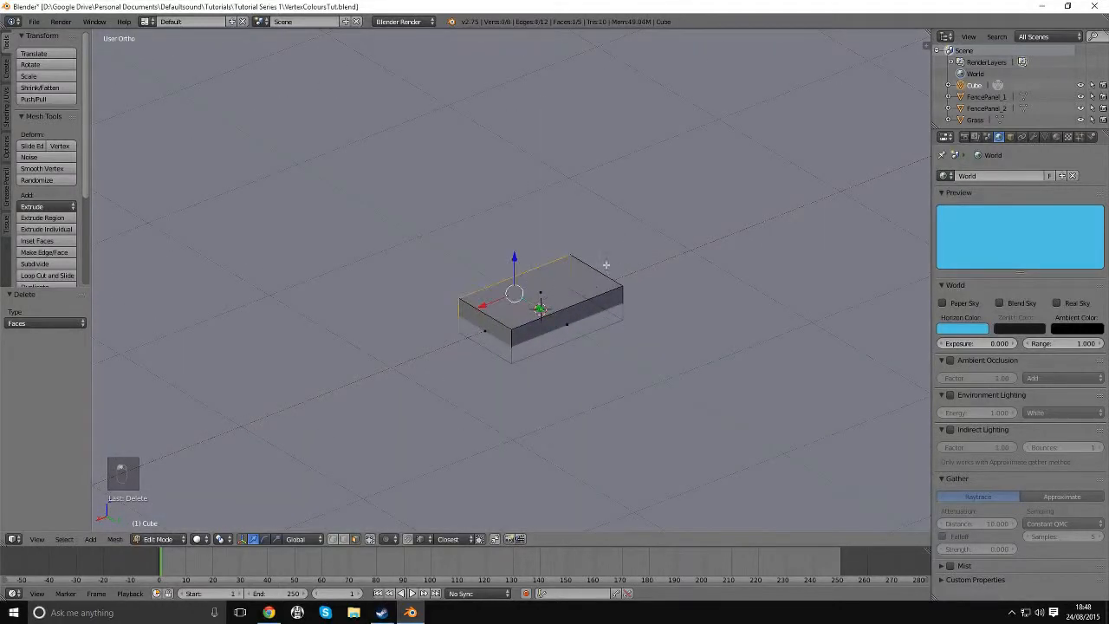
{"action": "right_click", "coordinate": [541, 296]}
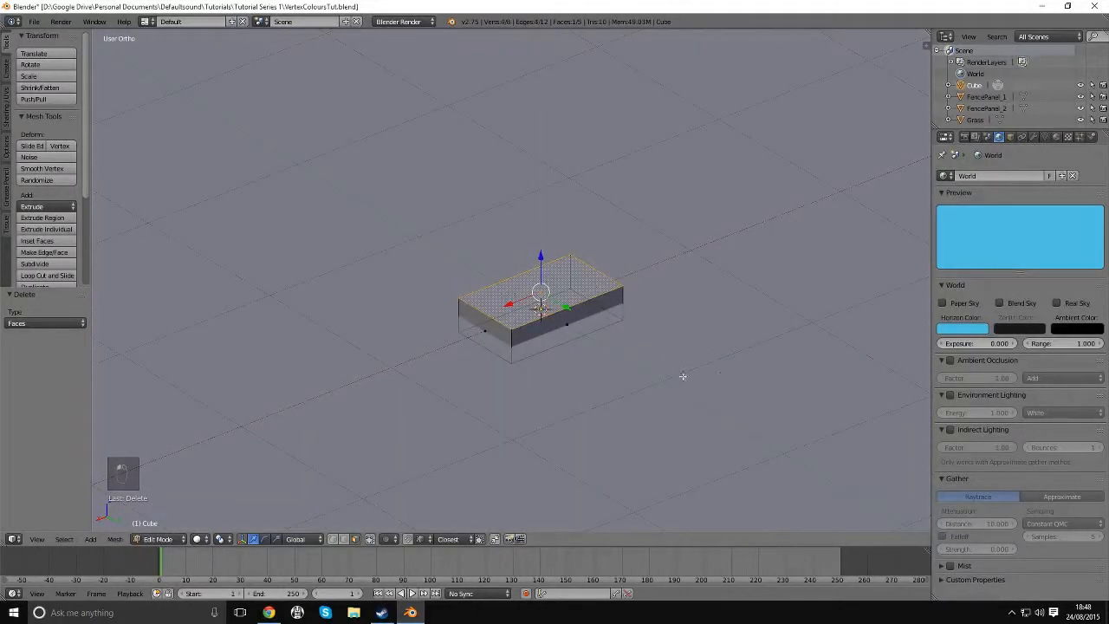
{"action": "key", "text": "e"}
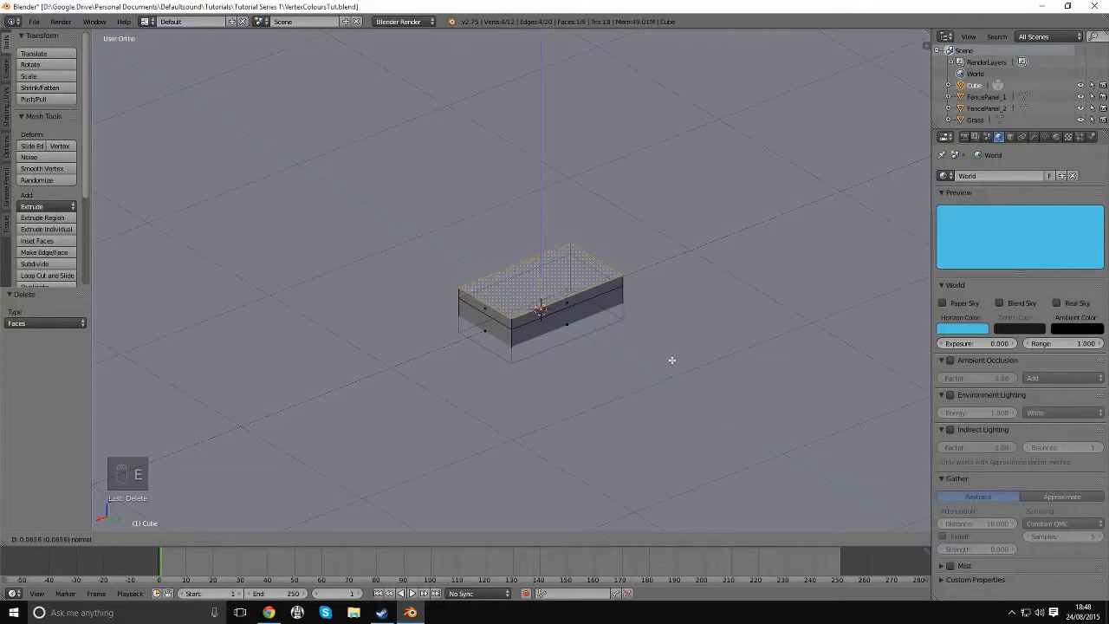
{"action": "left_click", "coordinate": [670, 356]}
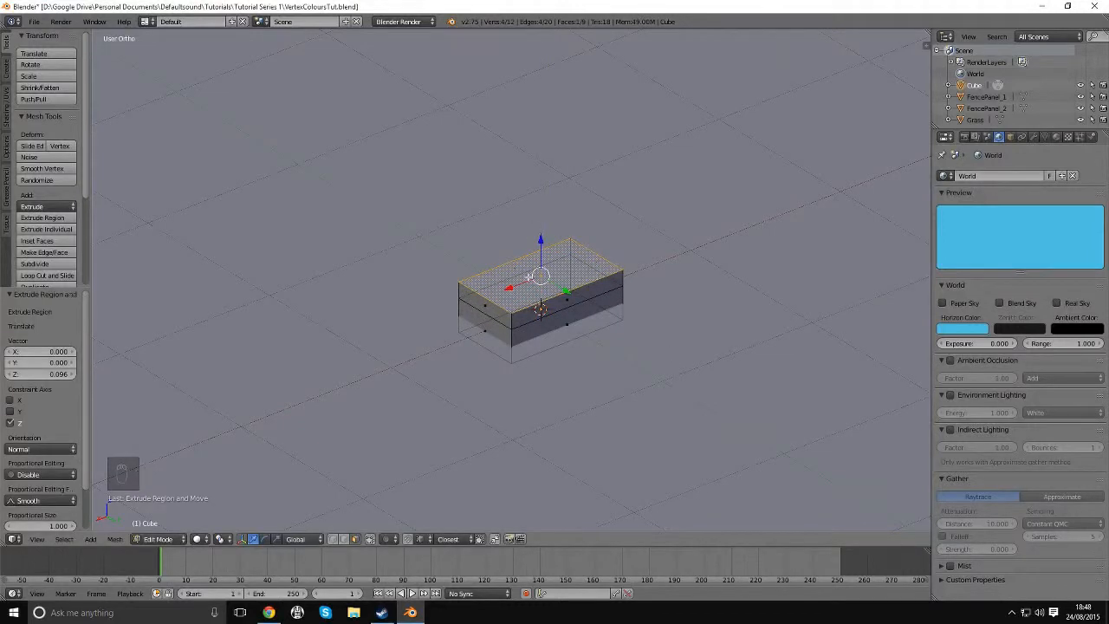
Scale the extruded top face to about 0.845 along X and Y only, giving the slab sloped upper sides.
{"action": "middle_click_drag", "start_coordinate": [532, 311], "coordinate": [517, 270], "text": "shift"}
{"action": "scroll", "coordinate": [520, 271], "scroll_direction": "up", "scroll_amount": 2}
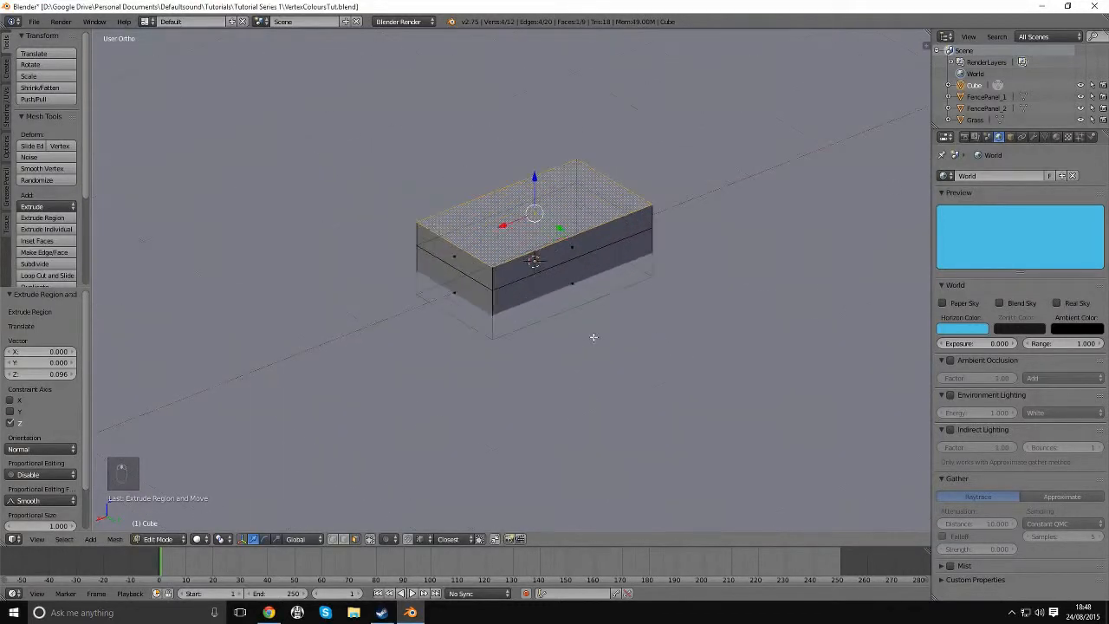
{"action": "middle_click_drag", "start_coordinate": [632, 240], "coordinate": [637, 258], "text": "shift"}
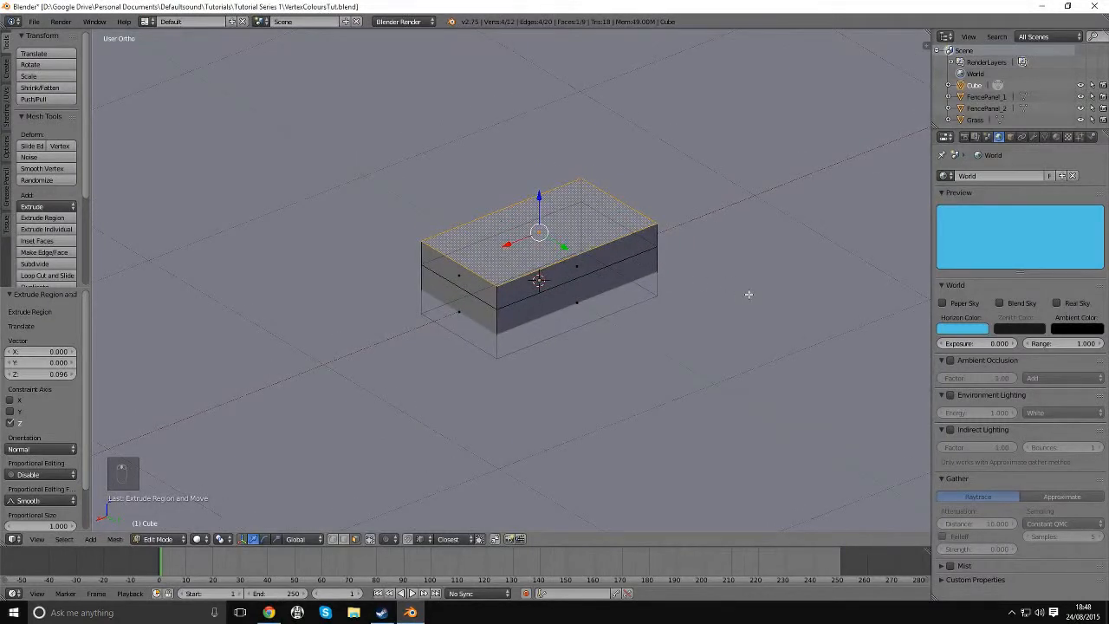
{"action": "key", "text": "s"}
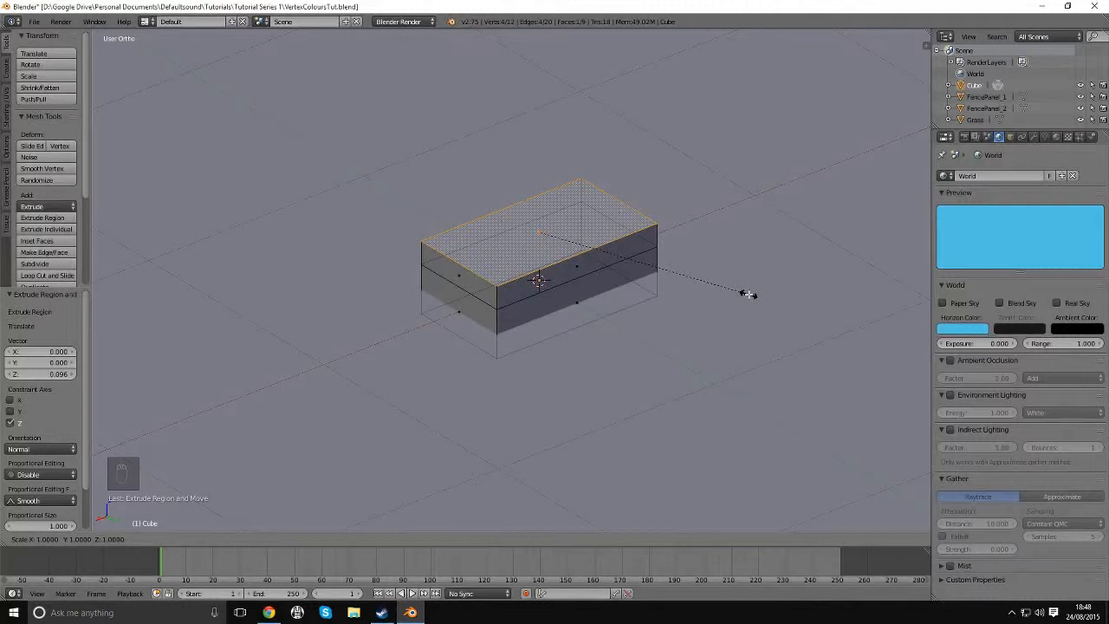
{"action": "key", "text": "shift+z"}
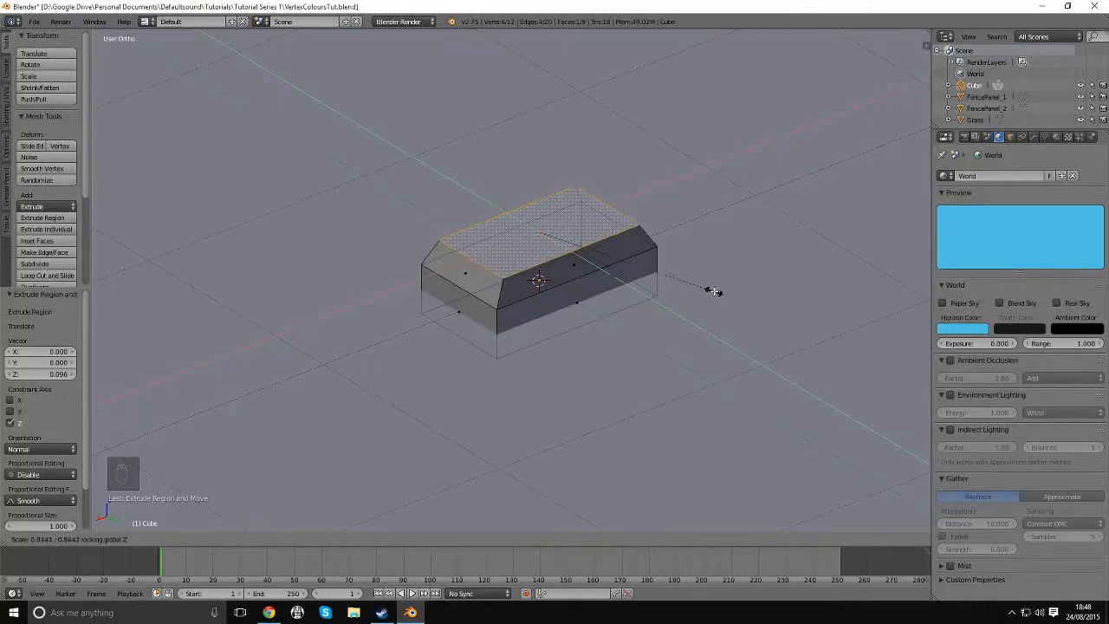
{"action": "left_click", "coordinate": [714, 292]}
Lower the slab's top face by about 0.043 along Z.
{"action": "middle_click_drag", "start_coordinate": [650, 333], "coordinate": [624, 309]}
{"action": "key", "text": "g"}
{"action": "key", "text": "z"}
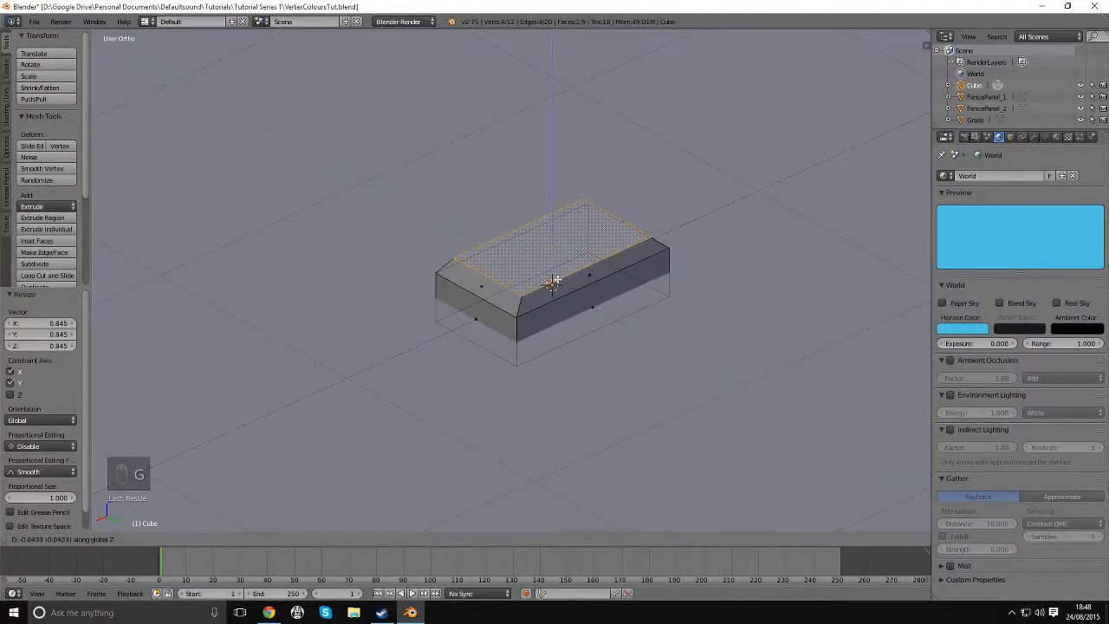
{"action": "left_click", "coordinate": [557, 275]}
Narrow the slab's top face to about 0.913 along Y.
{"action": "mouse_move", "coordinate": [650, 319]}
{"action": "middle_mouse_down"}
{"action": "mouse_move", "coordinate": [663, 322]}
{"action": "mouse_move", "coordinate": [657, 312]}
{"action": "middle_mouse_up"}
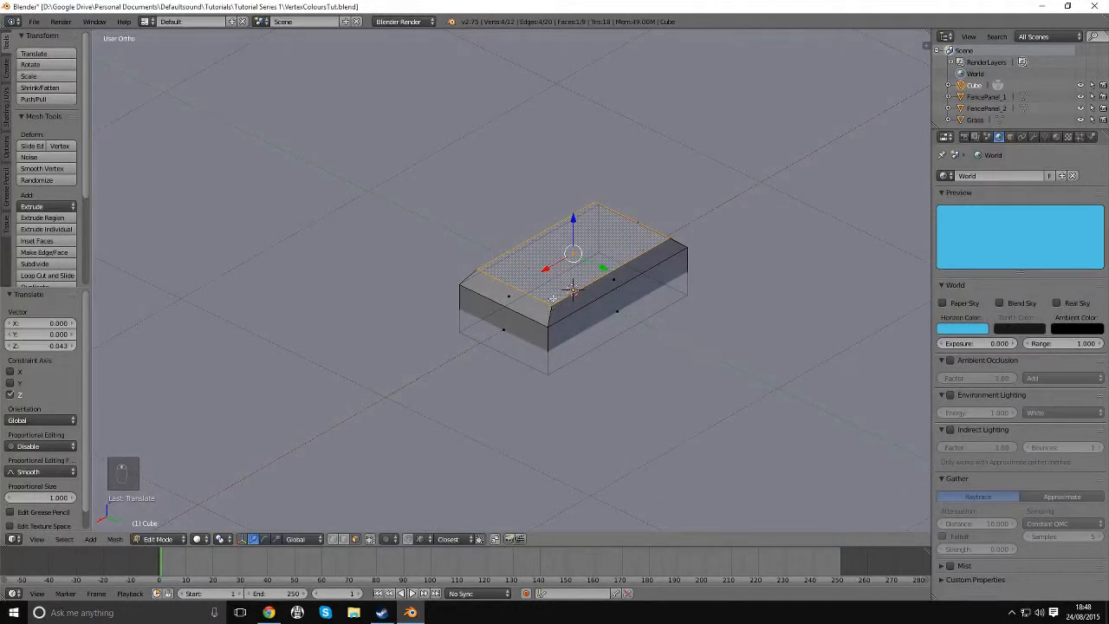
{"action": "key", "text": "s"}
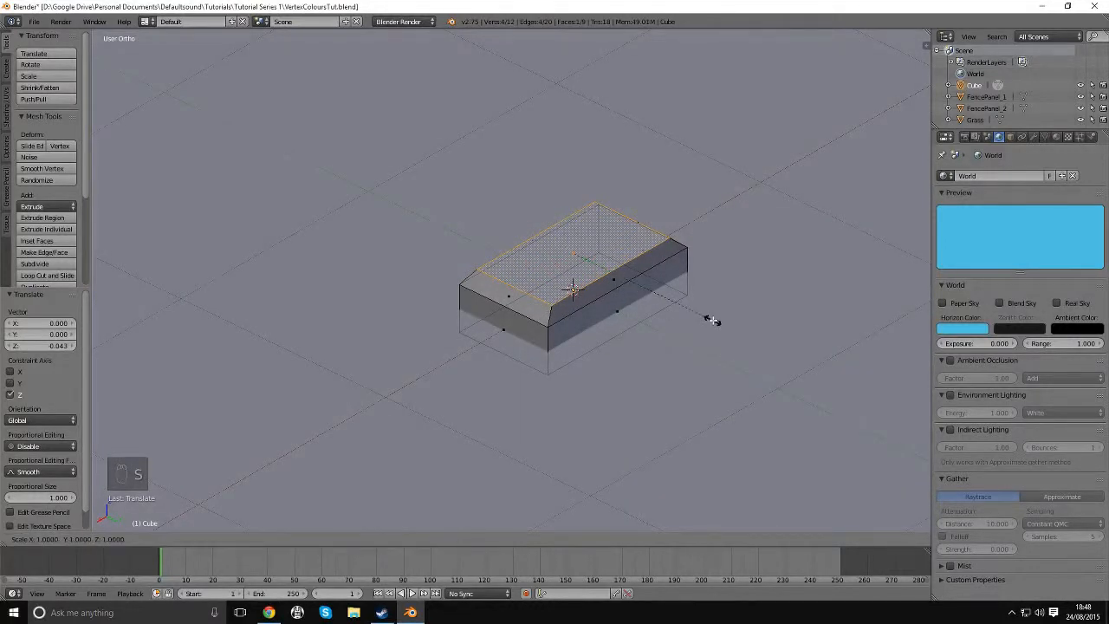
{"action": "key", "text": "y"}
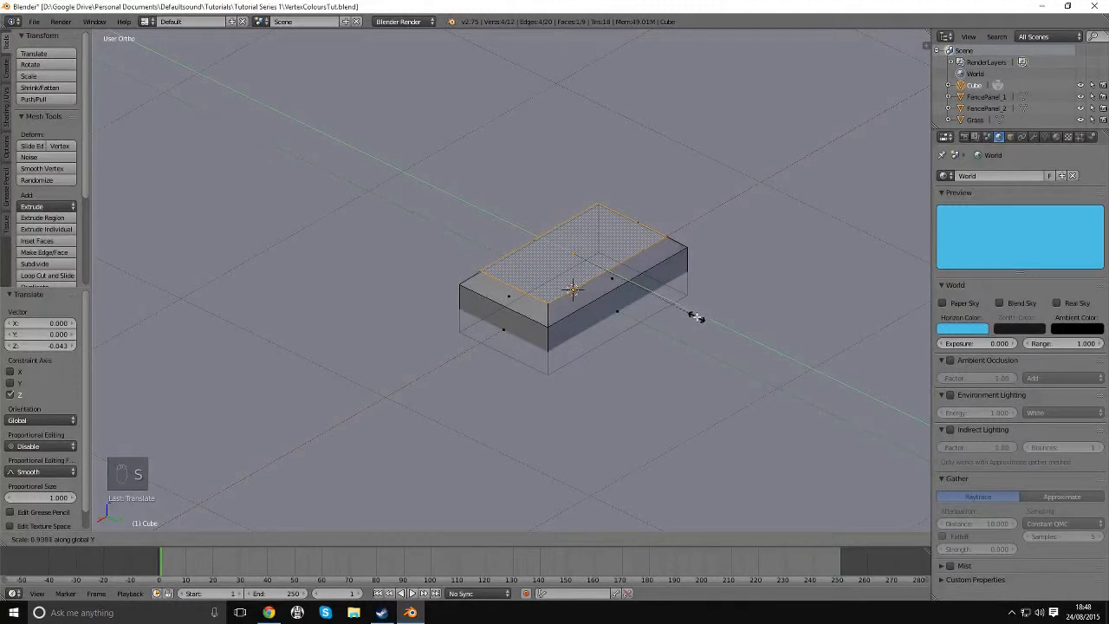
{"action": "left_click", "coordinate": [702, 317]}
Select the slab's open bottom edge loop and raise it by about 0.069 along Z to thin the slab.
{"action": "scroll", "coordinate": [666, 317], "scroll_direction": "down", "scroll_amount": 2}
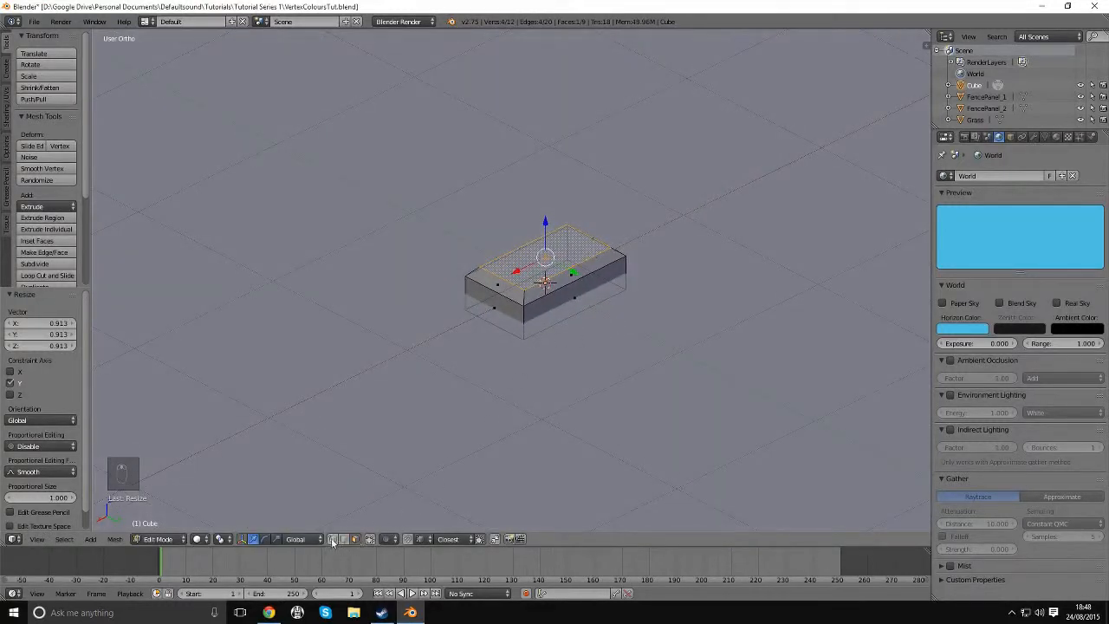
{"action": "scroll", "coordinate": [511, 374], "scroll_direction": "down", "scroll_amount": 1}
{"action": "middle_click_drag", "start_coordinate": [520, 376], "coordinate": [512, 382]}
{"action": "scroll", "coordinate": [512, 381], "scroll_direction": "up", "scroll_amount": 2}
{"action": "key", "text": "a"}
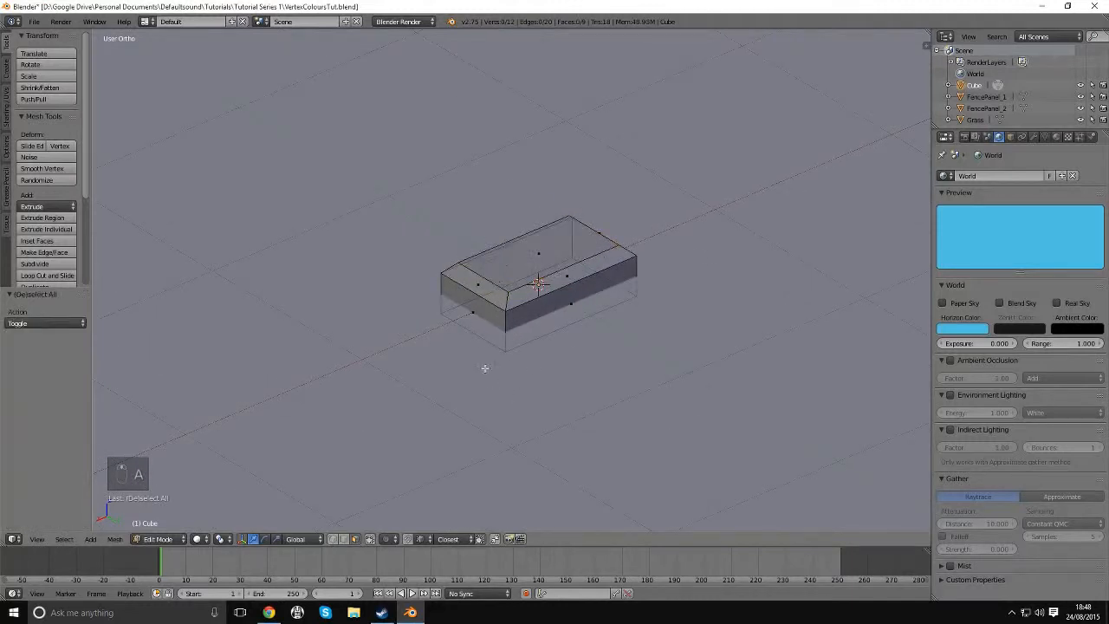
{"action": "left_click", "coordinate": [352, 540]}
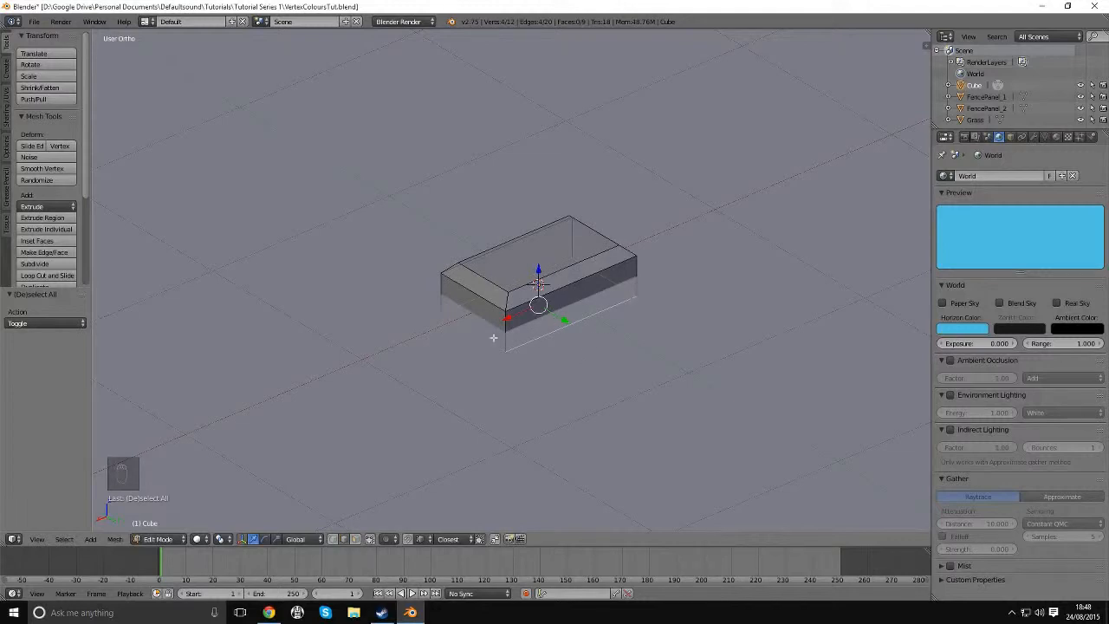
{"action": "left_click_drag", "start_coordinate": [539, 272], "coordinate": [537, 255]}
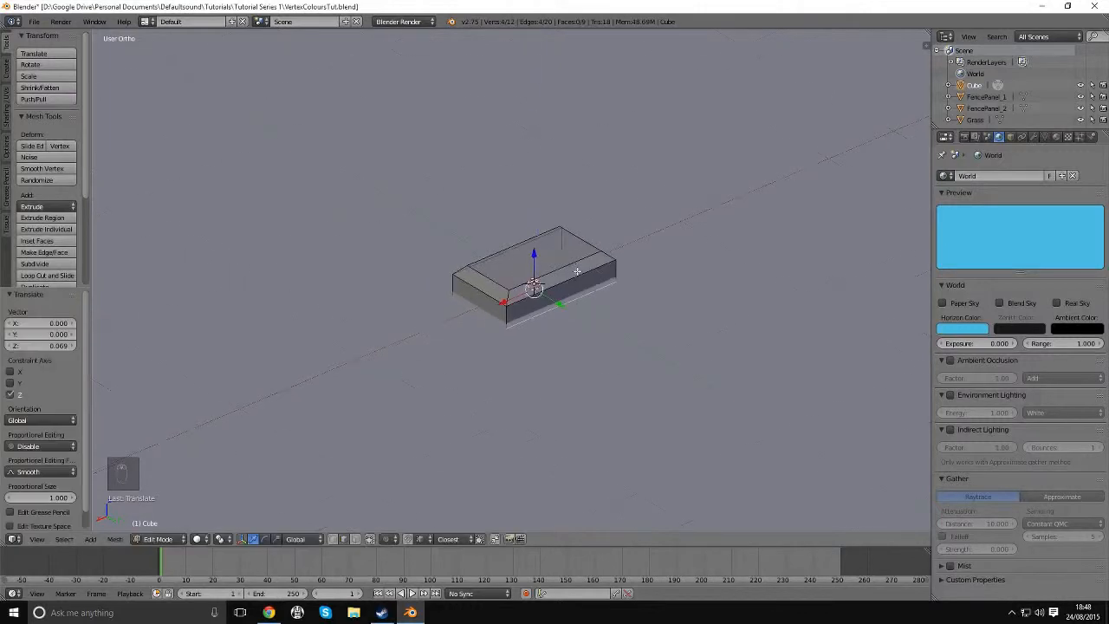
Leave Edit Mode and select the slab as an object.
{"action": "middle_click_drag", "start_coordinate": [537, 255], "coordinate": [526, 290]}
{"action": "key", "text": "Tab"}
{"action": "left_click", "coordinate": [491, 289]}
{"action": "key", "text": "a"}
{"action": "key", "text": "a"}
{"action": "right_click", "coordinate": [531, 293]}
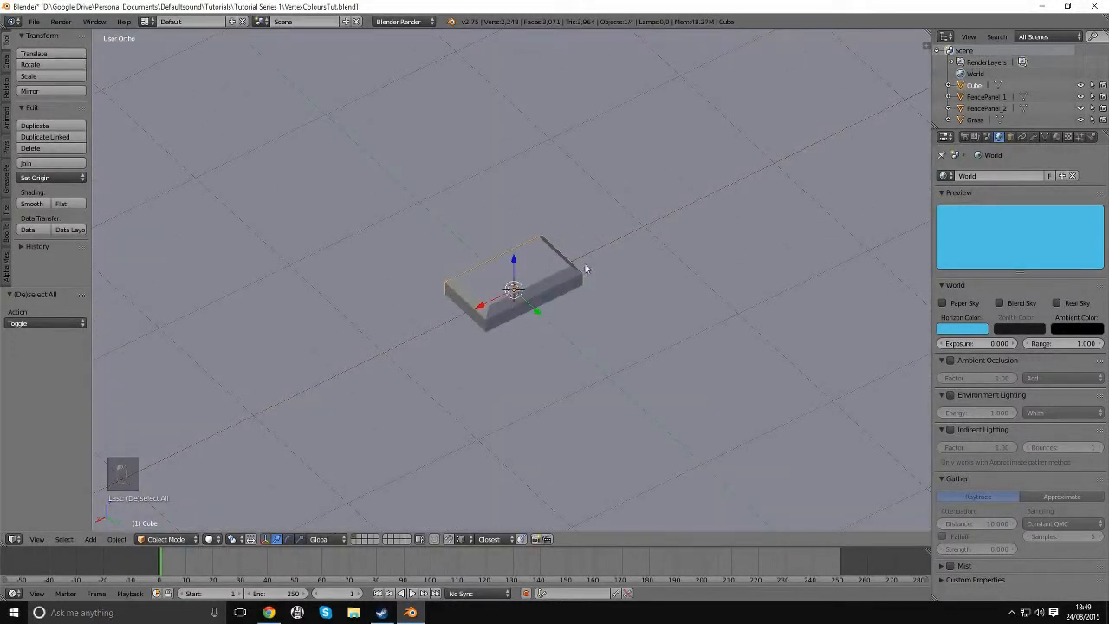
Put the slab into Vertex Paint mode.
{"action": "middle_click_drag", "start_coordinate": [586, 269], "coordinate": [584, 295]}
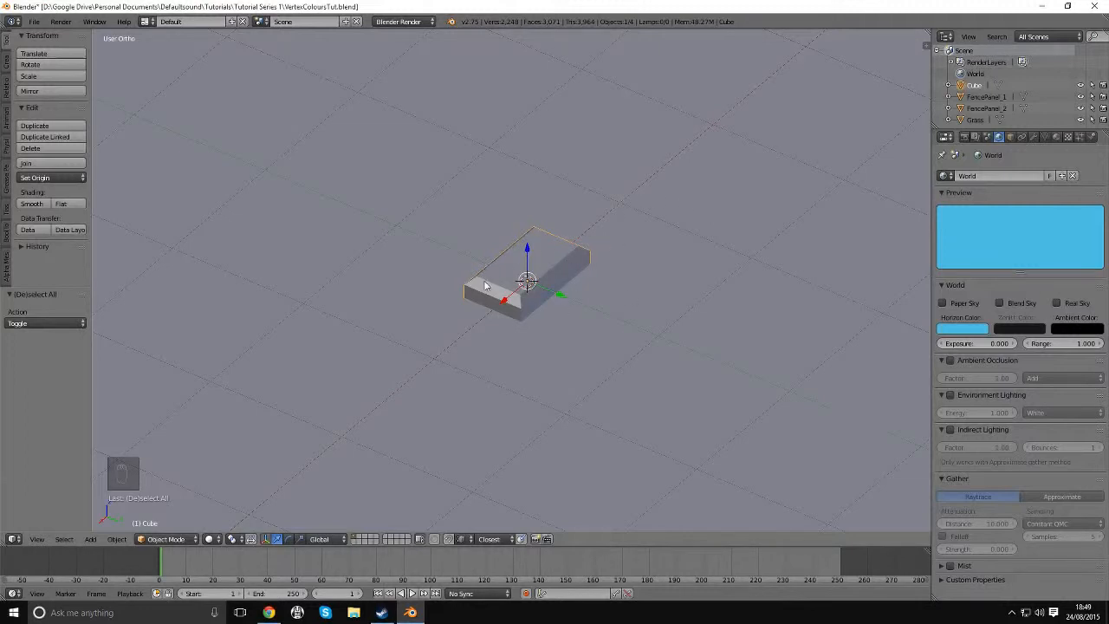
{"action": "middle_click_drag", "start_coordinate": [482, 282], "coordinate": [473, 288]}
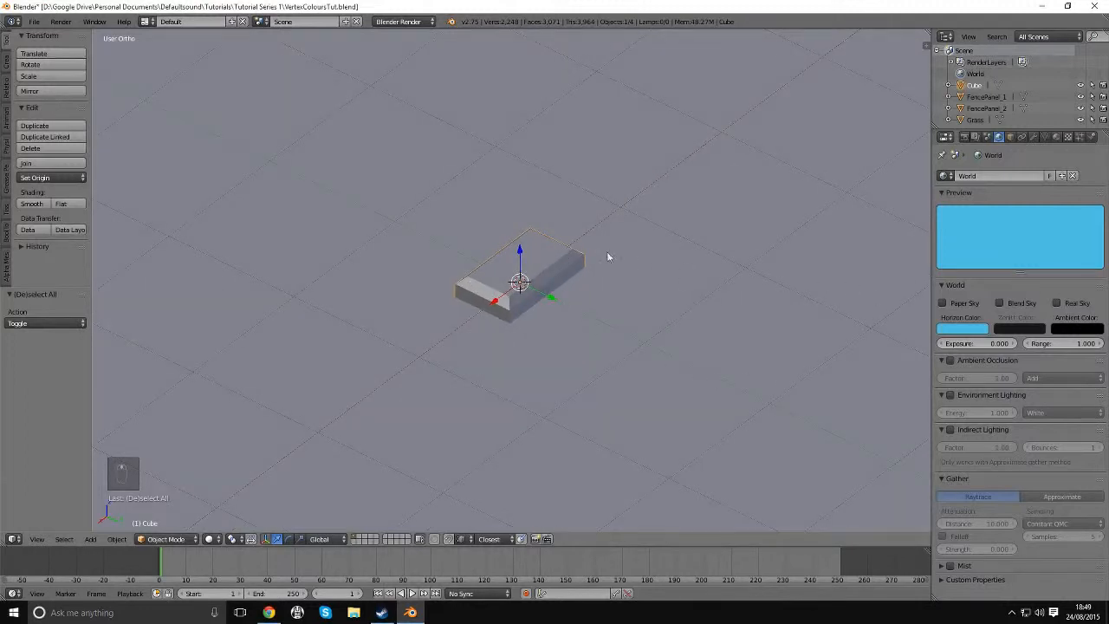
{"action": "middle_click_drag", "start_coordinate": [580, 267], "coordinate": [570, 292]}
{"action": "middle_click_drag", "start_coordinate": [601, 333], "coordinate": [631, 336]}
{"action": "scroll", "coordinate": [625, 336], "scroll_direction": "up", "scroll_amount": 2}
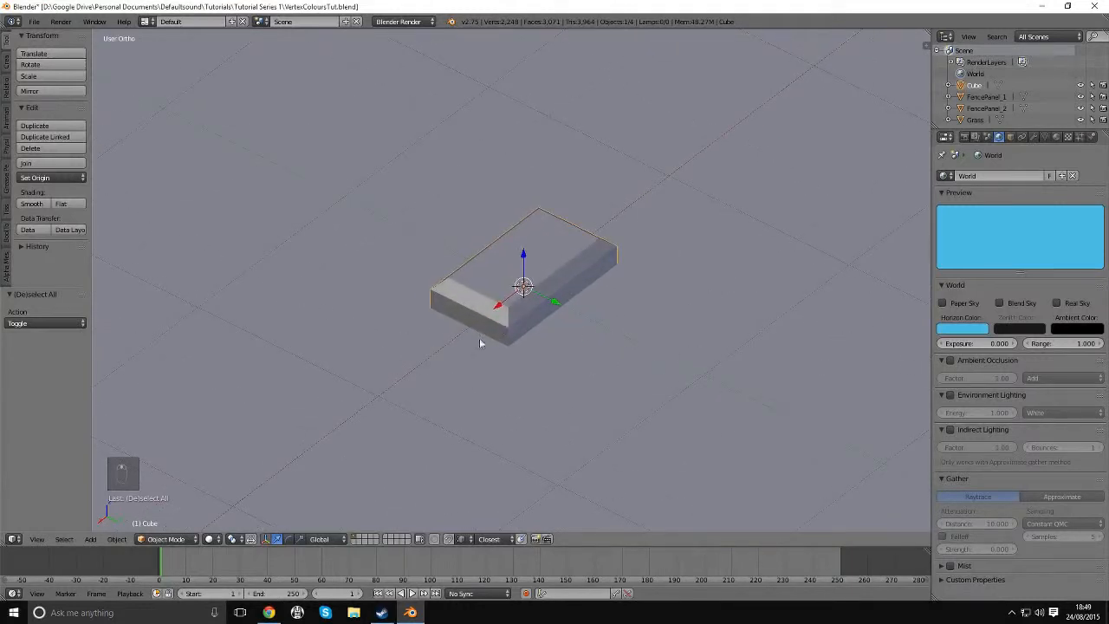
{"action": "key", "text": "Tab"}
{"action": "left_click", "coordinate": [423, 237]}
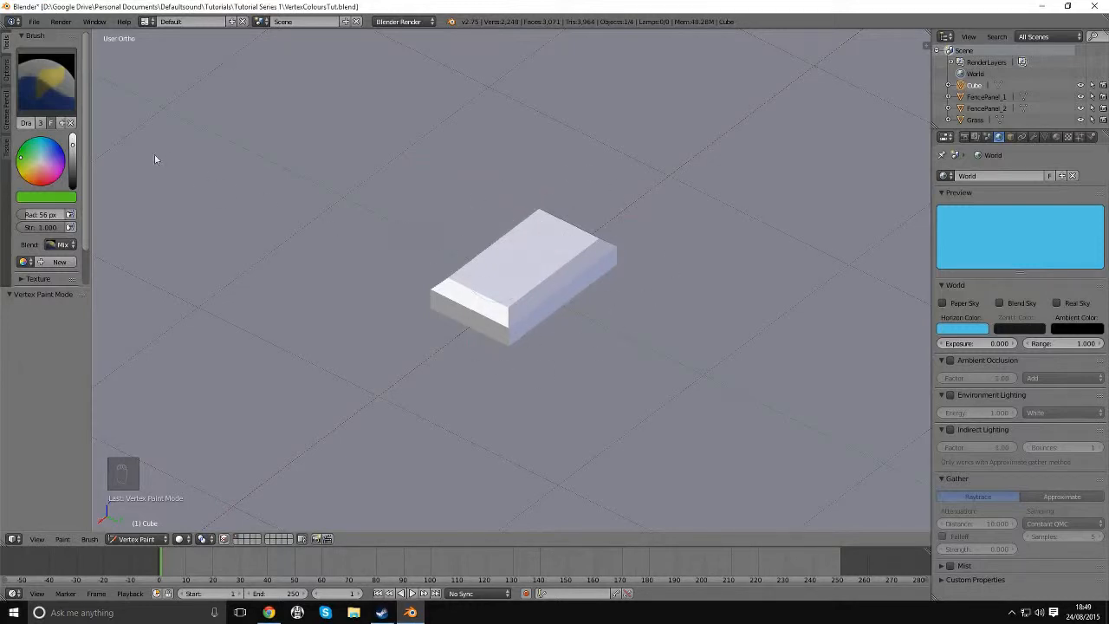
Change the brush colour to a muted brick red and fill the whole slab with it.
{"action": "left_click", "coordinate": [46, 197]}
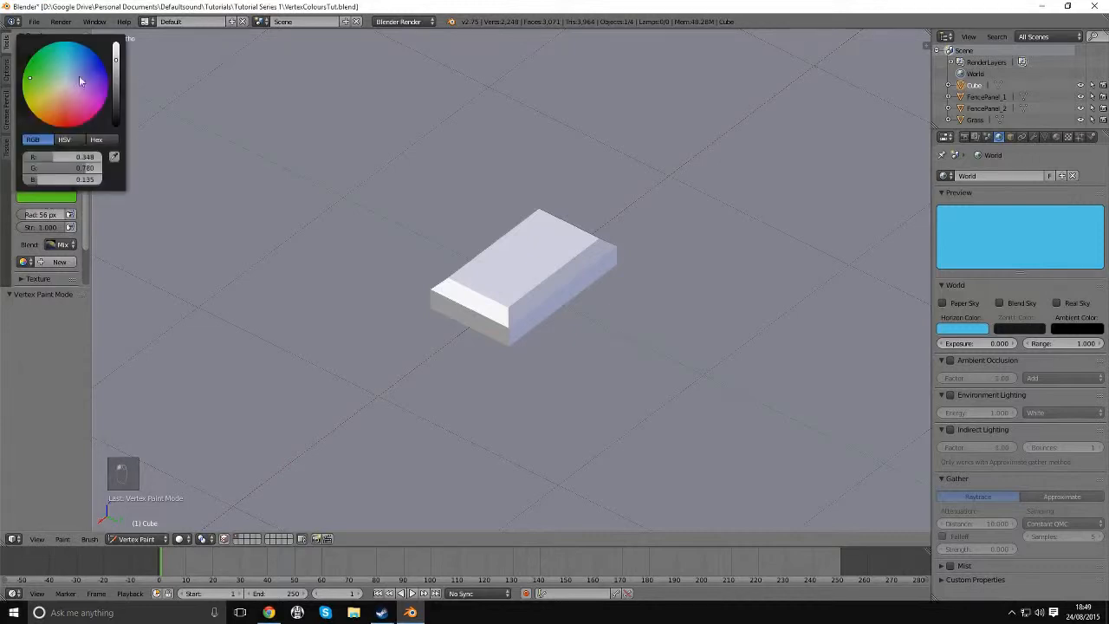
{"action": "left_click_drag", "start_coordinate": [41, 80], "coordinate": [55, 107]}
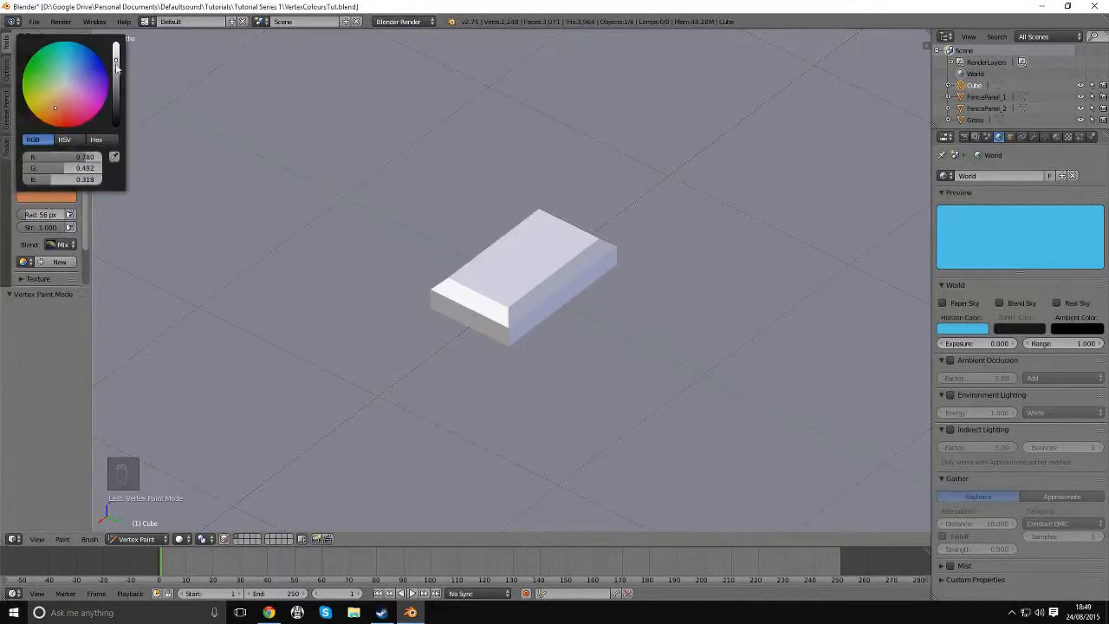
{"action": "left_click_drag", "start_coordinate": [116, 65], "coordinate": [116, 79]}
{"action": "left_click_drag", "start_coordinate": [53, 106], "coordinate": [62, 107]}
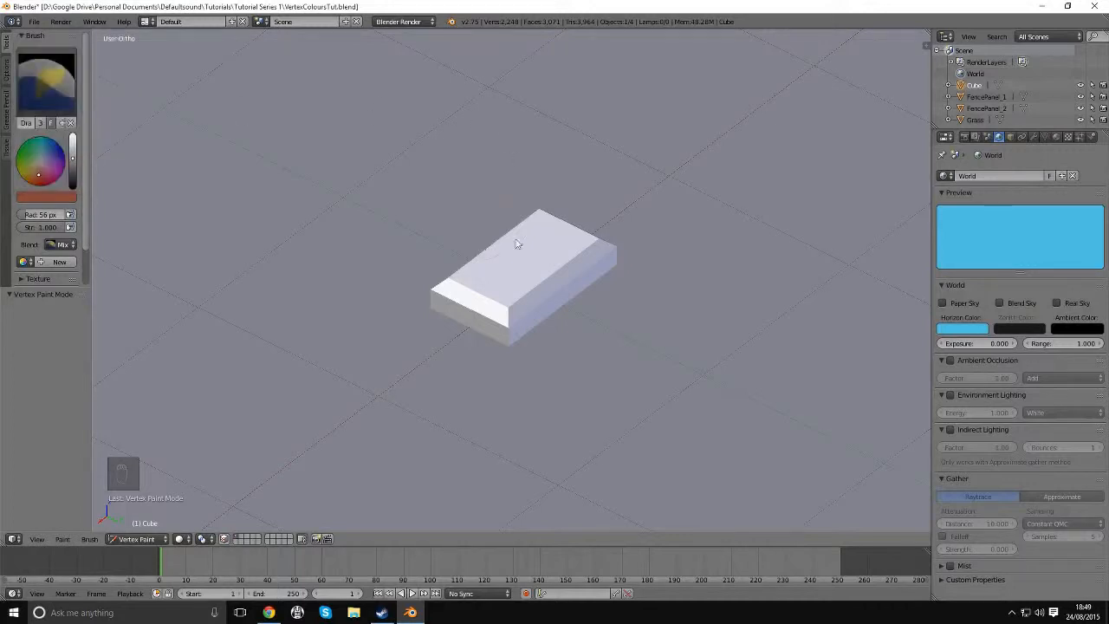
{"action": "key", "text": "shift+k"}
{"action": "mouse_move", "coordinate": [522, 247]}
{"action": "middle_mouse_down"}
{"action": "mouse_move", "coordinate": [543, 284]}
{"action": "mouse_move", "coordinate": [595, 274]}
{"action": "middle_mouse_up"}
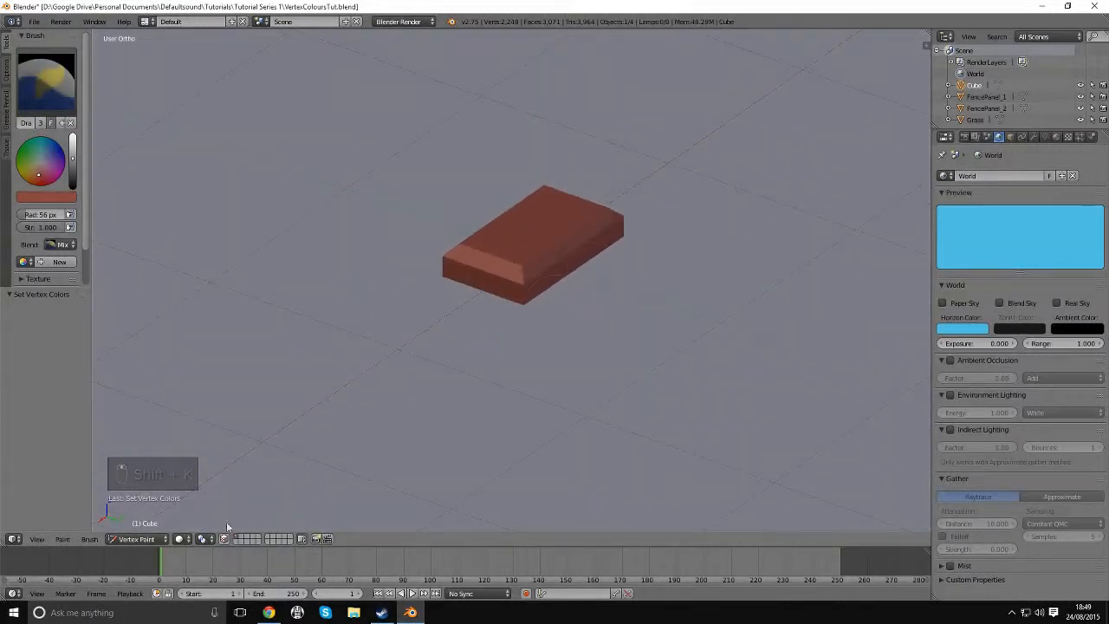
Set the viewport shading to Texture and refill the whole slab with the brick red brush colour.
{"action": "left_click", "coordinate": [179, 539]}
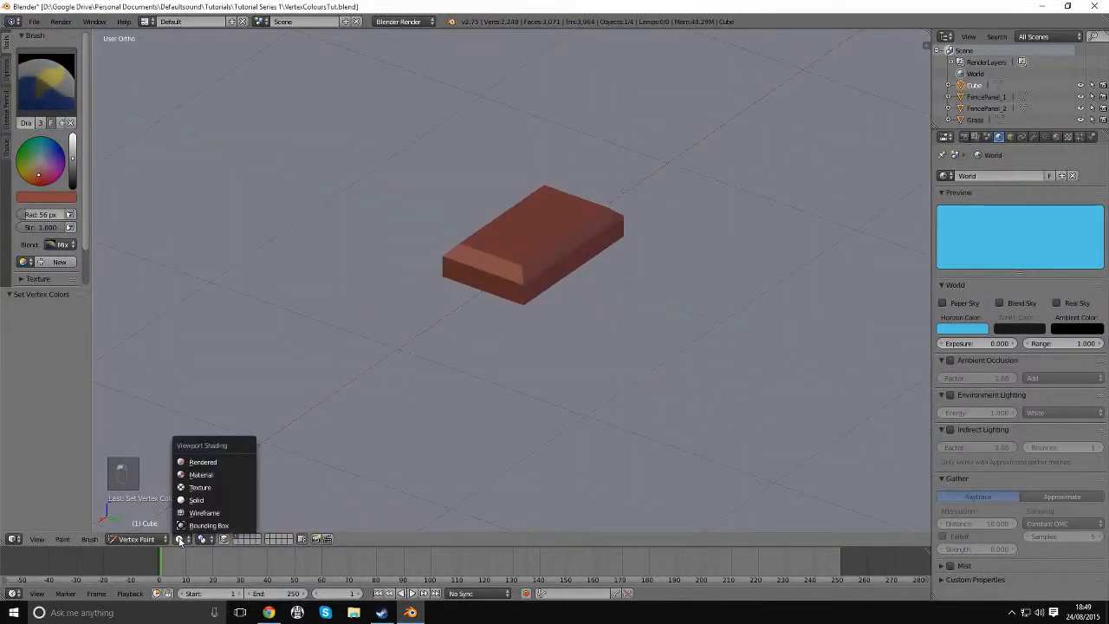
{"action": "left_click", "coordinate": [198, 487]}
{"action": "middle_click_drag", "start_coordinate": [500, 388], "coordinate": [537, 355]}
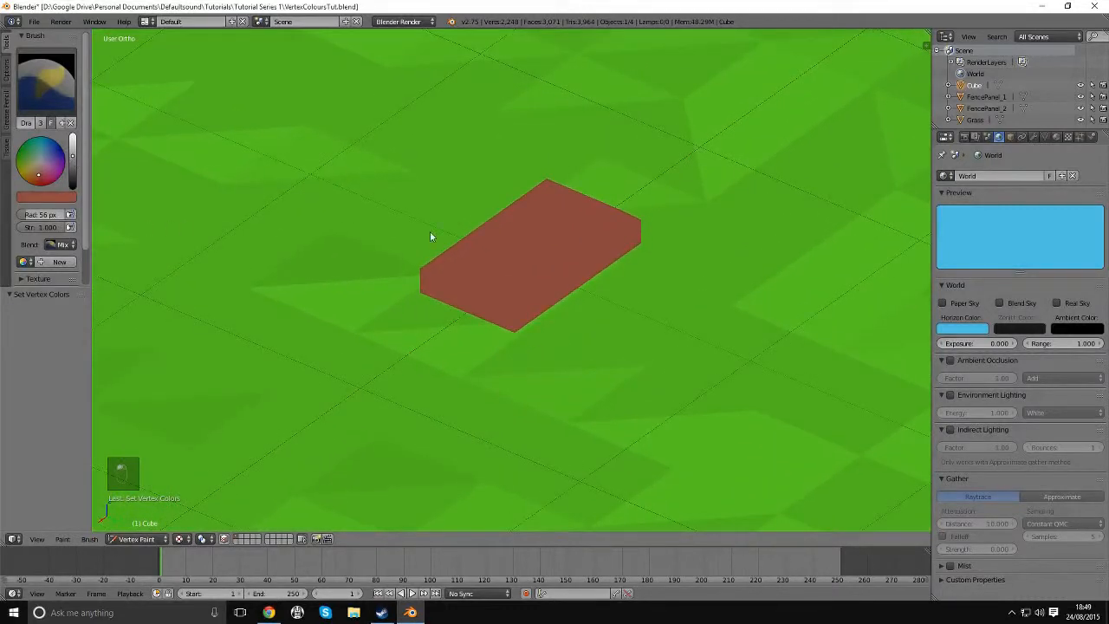
{"action": "key", "text": "shift+k"}
{"action": "key", "text": "shift+k"}
{"action": "middle_click_drag", "start_coordinate": [430, 231], "coordinate": [396, 339]}
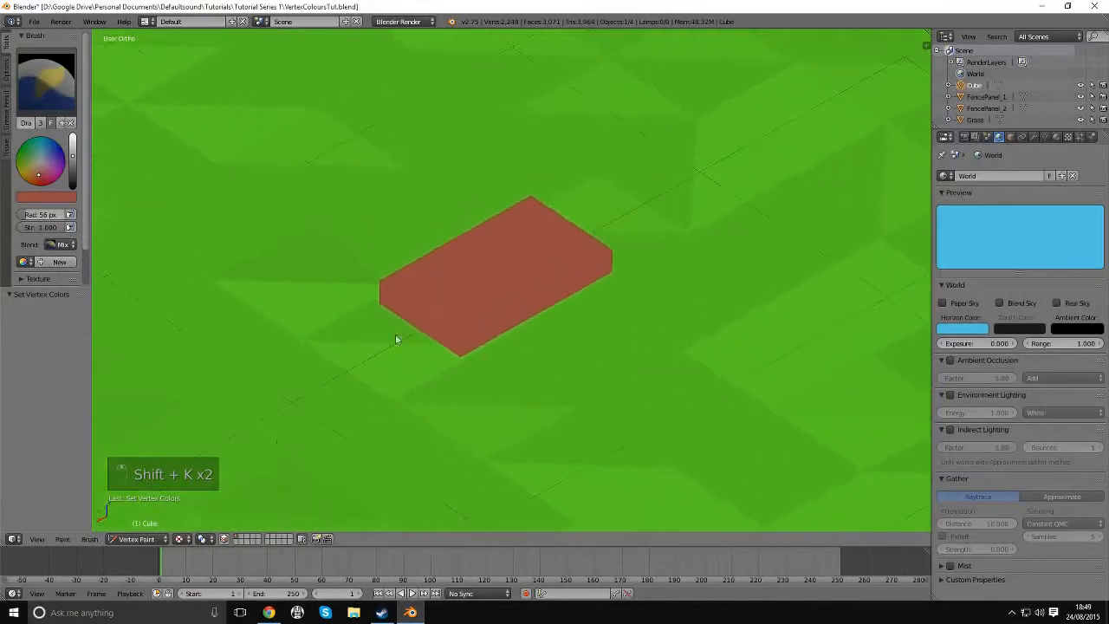
Enable face selection masking for painting and select the four sloped faces around the slab's top.
{"action": "left_click", "coordinate": [224, 540]}
{"action": "scroll", "coordinate": [529, 336], "scroll_direction": "up", "scroll_amount": 2}
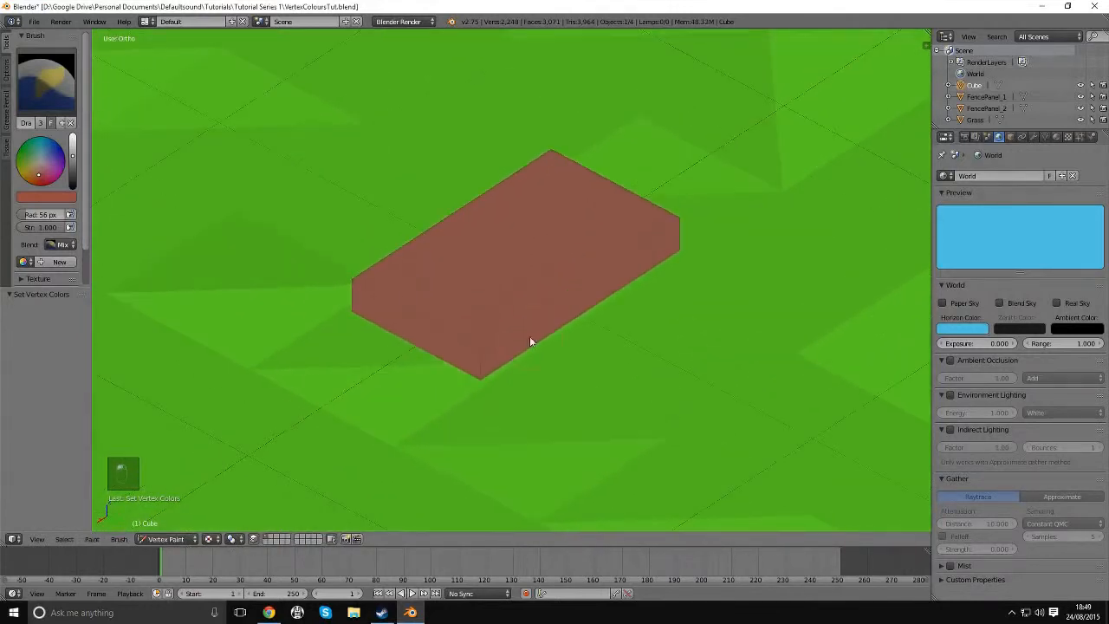
{"action": "right_click", "coordinate": [482, 327], "text": "shift"}
{"action": "right_click", "coordinate": [552, 307], "text": "shift"}
{"action": "middle_click_drag", "start_coordinate": [586, 302], "coordinate": [397, 300]}
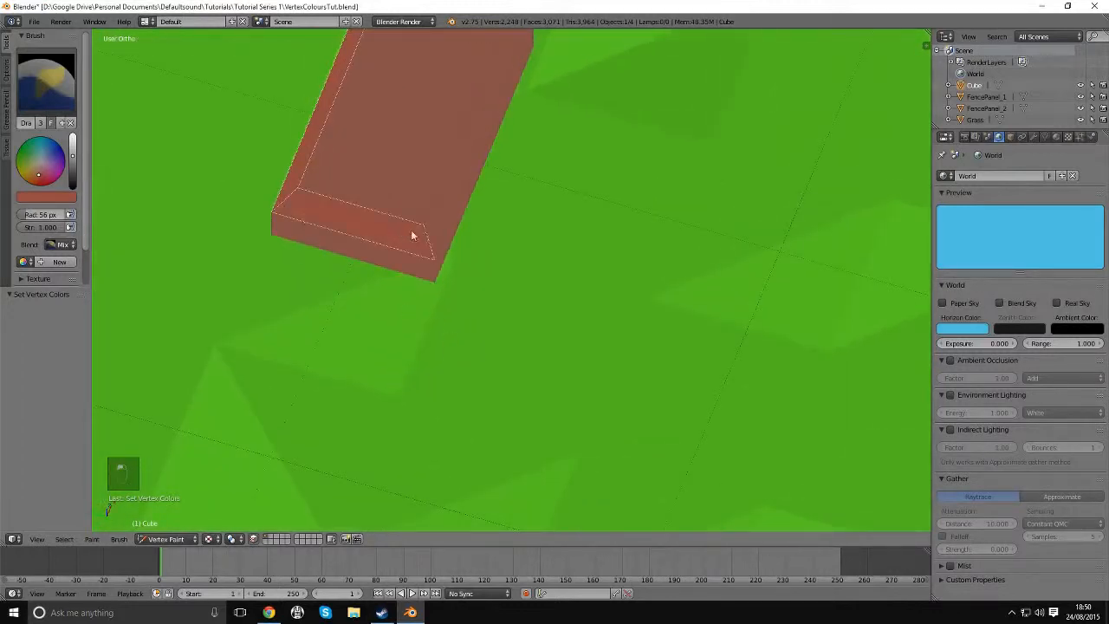
{"action": "middle_click_drag", "start_coordinate": [412, 235], "coordinate": [469, 328]}
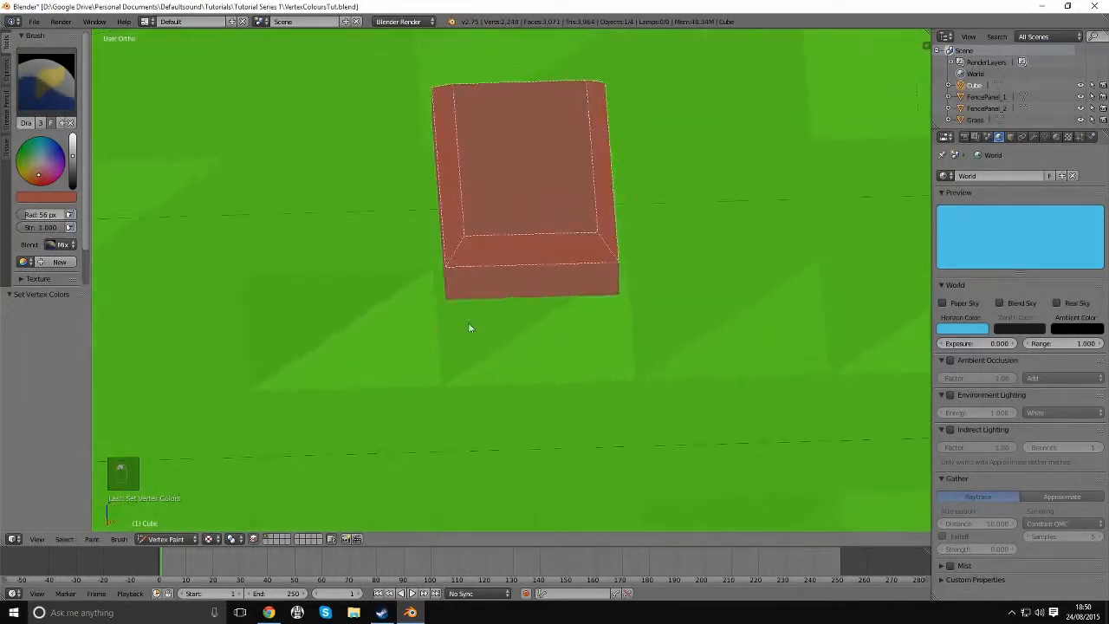
{"action": "middle_click_drag", "start_coordinate": [601, 245], "coordinate": [549, 255]}
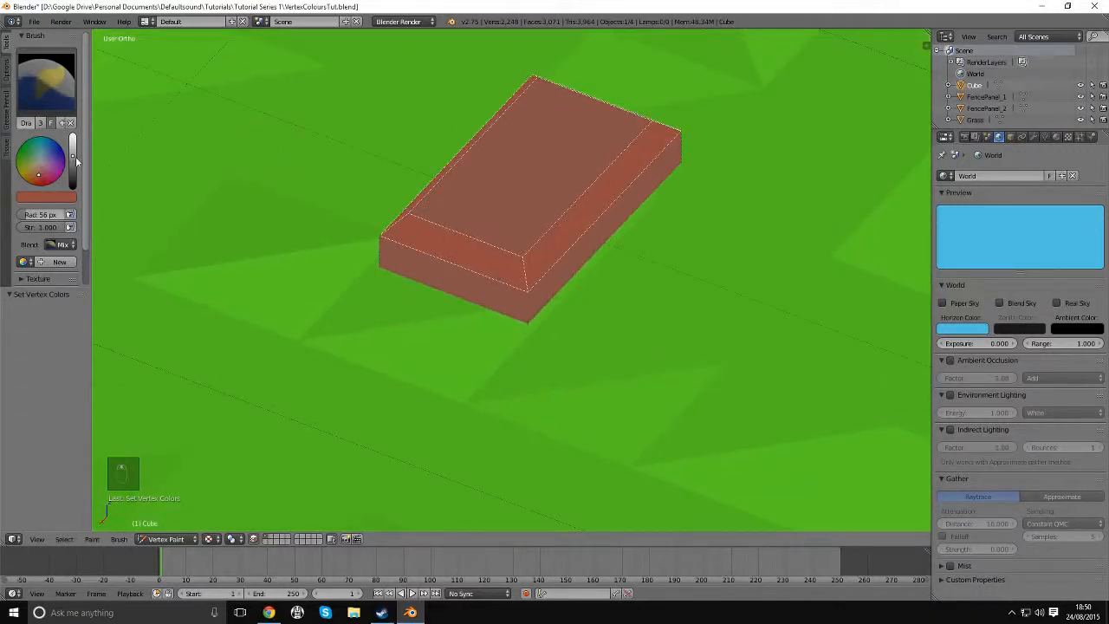
Lighten the brush colour slightly and fill the selected sloped faces with it.
{"action": "left_click_drag", "start_coordinate": [72, 159], "coordinate": [73, 149]}
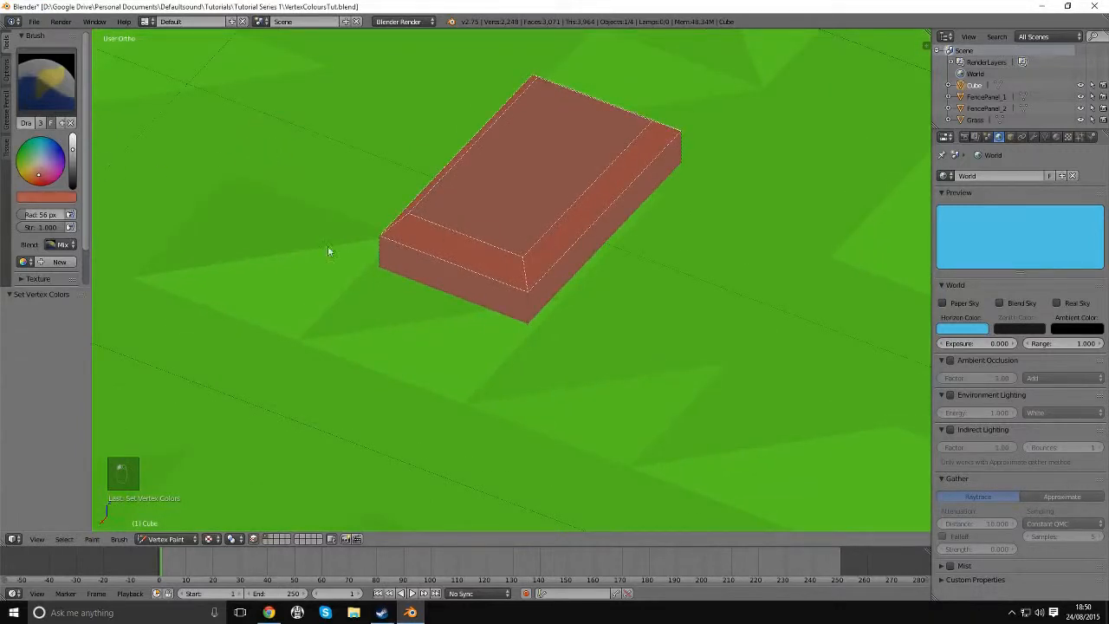
{"action": "key", "text": "shift+k"}
{"action": "middle_click_drag", "start_coordinate": [527, 317], "coordinate": [498, 305]}
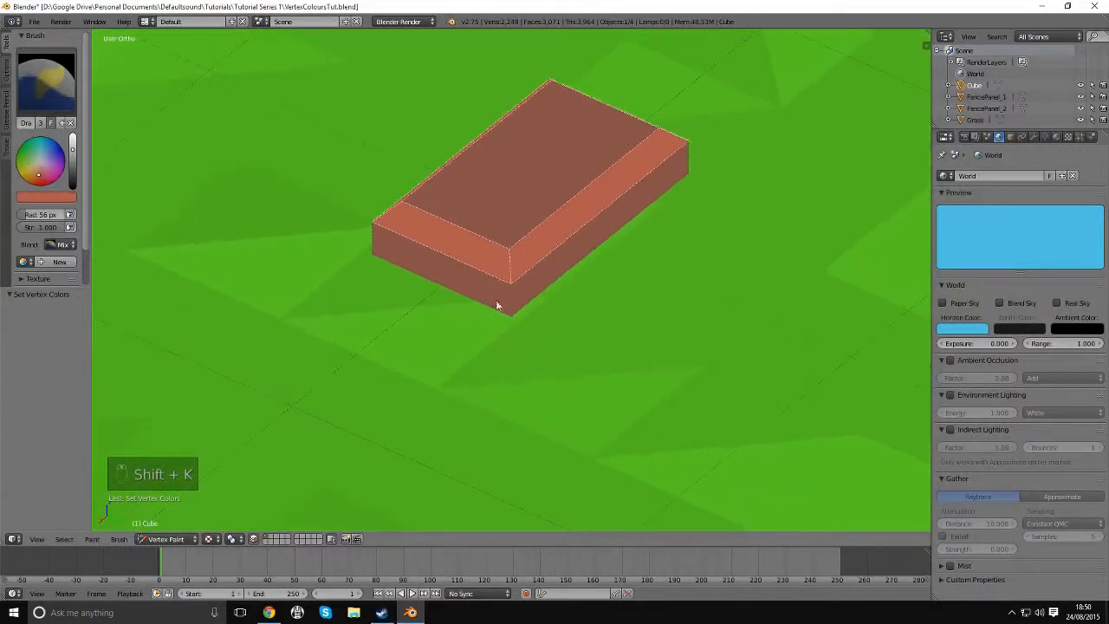
Leave Vertex Paint for Object Mode and deselect everything in the scene.
{"action": "key", "text": "Tab"}
{"action": "scroll", "coordinate": [442, 266], "scroll_direction": "down", "scroll_amount": 3}
{"action": "key", "text": "a"}
{"action": "key", "text": "a"}
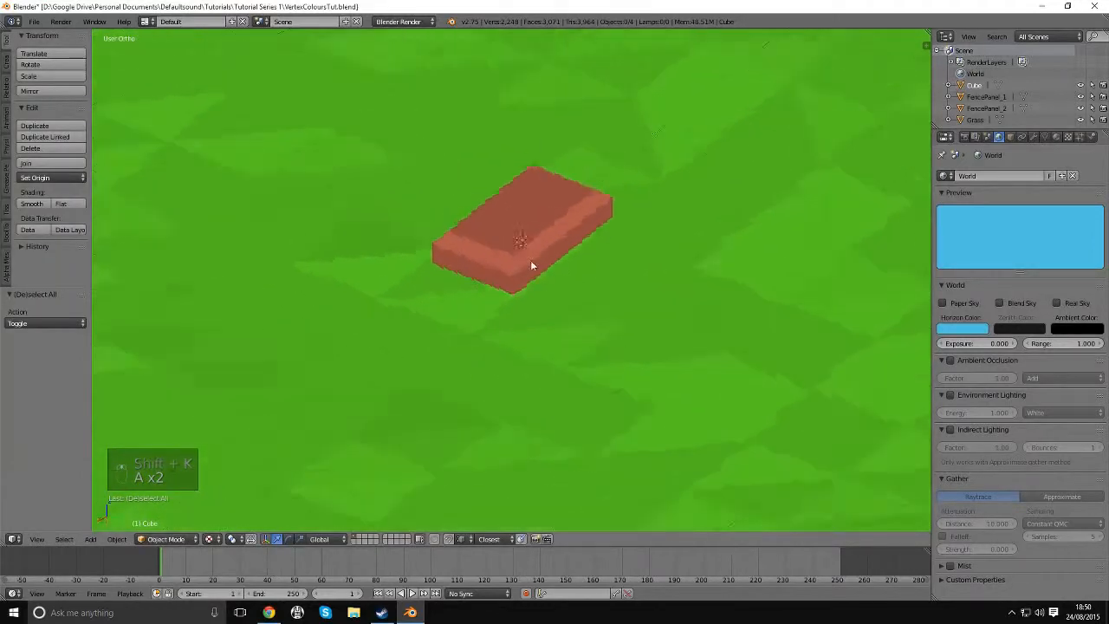
{"action": "middle_click_drag", "start_coordinate": [533, 265], "coordinate": [498, 248]}
Clear the slab's face selection in Edit Mode and return the slab to Vertex Paint mode.
{"action": "key", "text": "Tab"}
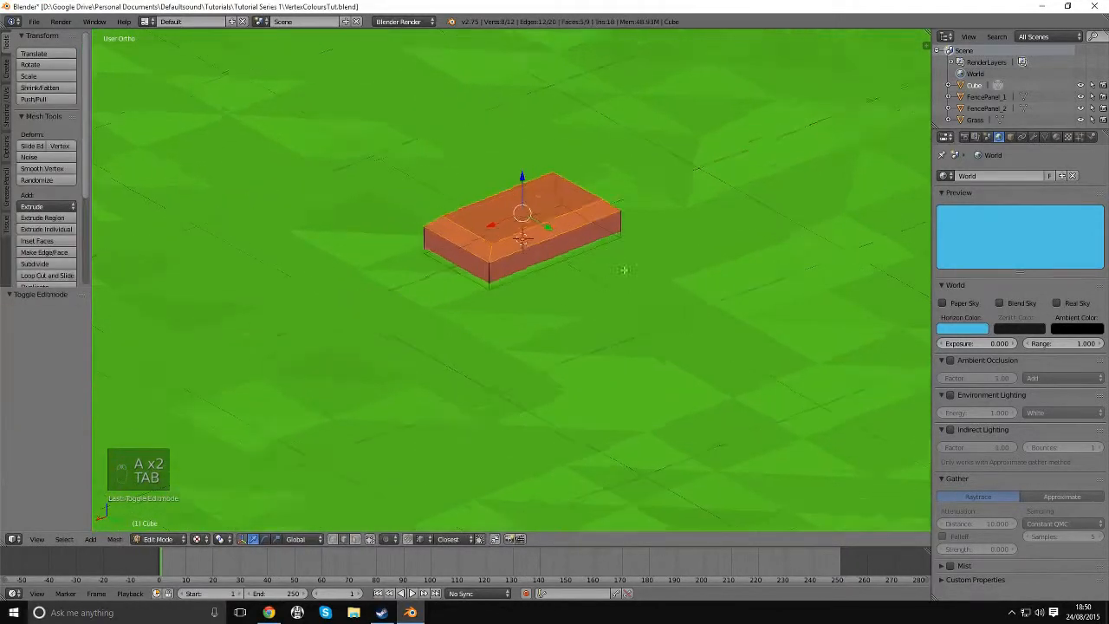
{"action": "scroll", "coordinate": [623, 270], "scroll_direction": "up", "scroll_amount": 4}
{"action": "middle_click_drag", "start_coordinate": [623, 269], "coordinate": [499, 295]}
{"action": "key", "text": "a"}
{"action": "key", "text": "a"}
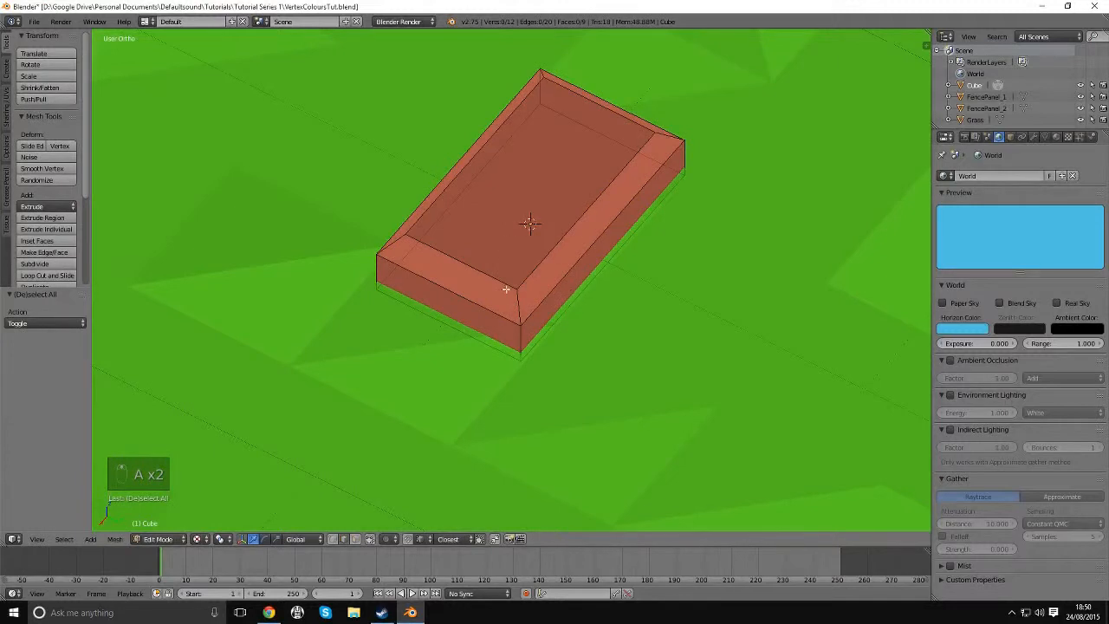
{"action": "right_click", "coordinate": [472, 260]}
{"action": "key", "text": "Tab"}
{"action": "left_click", "coordinate": [477, 282]}
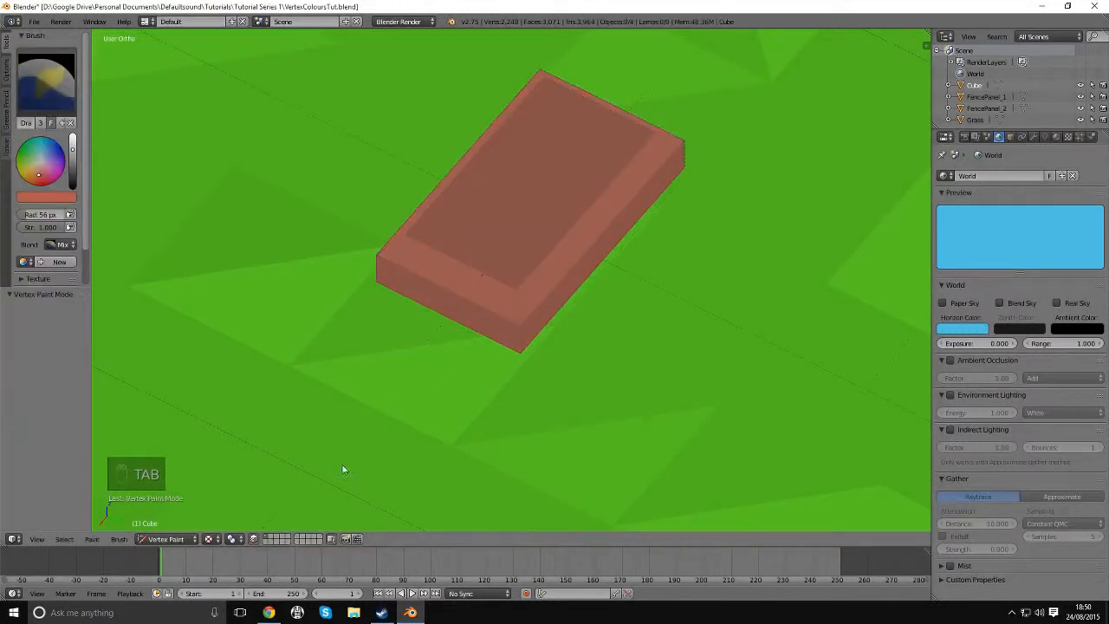
Fill only the slab's top face with an even lighter brick red and return to Object Mode.
{"action": "right_click", "coordinate": [563, 194]}
{"action": "middle_click_drag", "start_coordinate": [567, 192], "coordinate": [563, 176]}
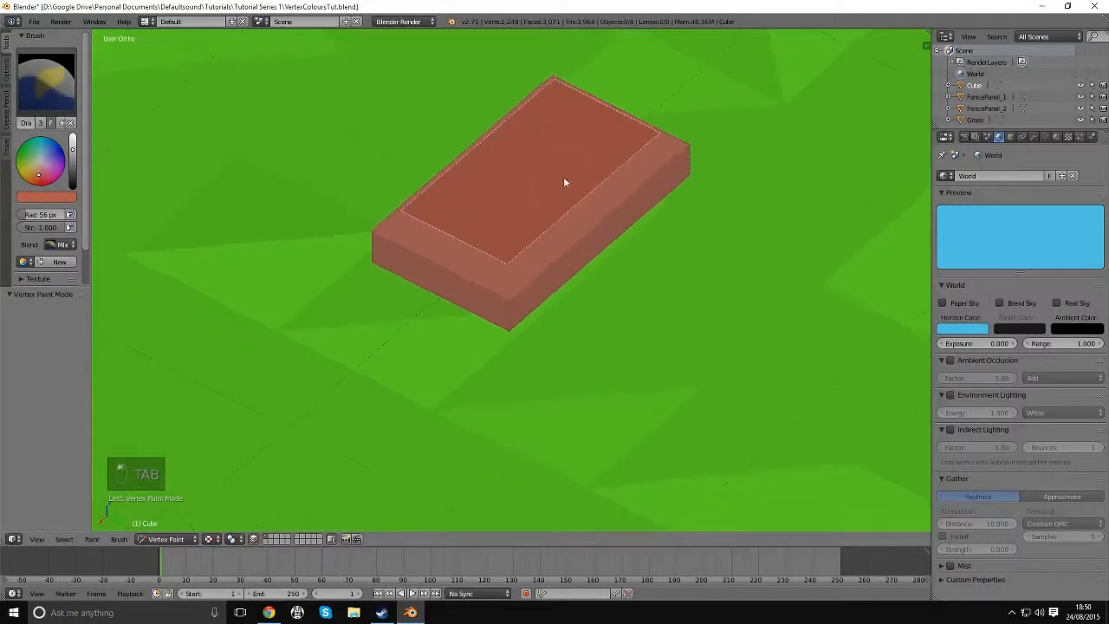
{"action": "left_click_drag", "start_coordinate": [73, 149], "coordinate": [73, 139]}
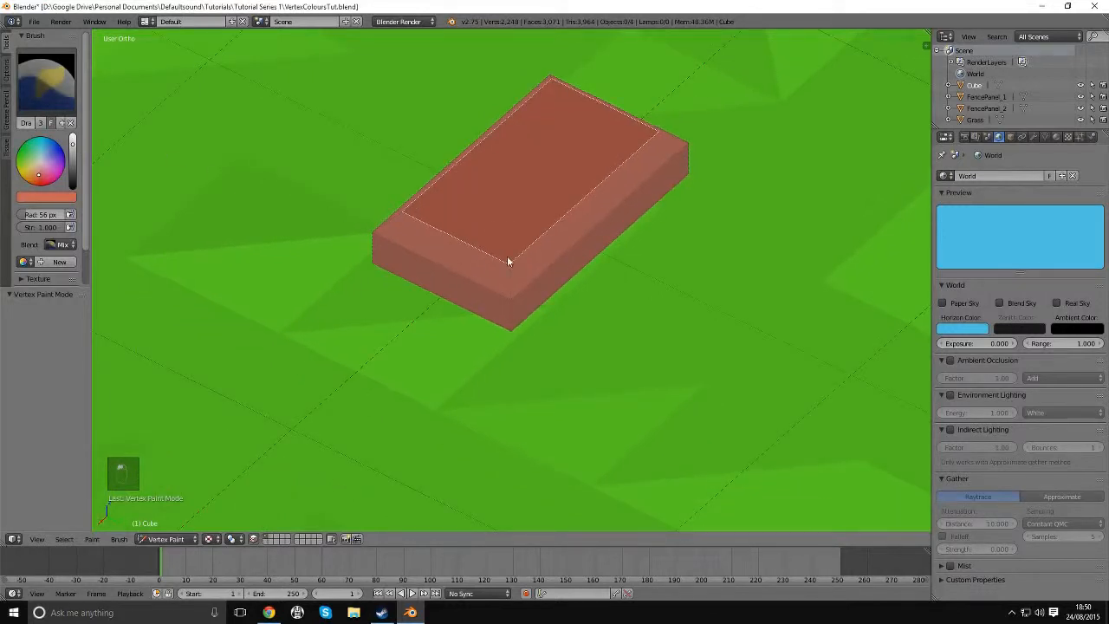
{"action": "key", "text": "shift+k"}
{"action": "scroll", "coordinate": [503, 260], "scroll_direction": "down", "scroll_amount": 2}
{"action": "key", "text": "Tab"}
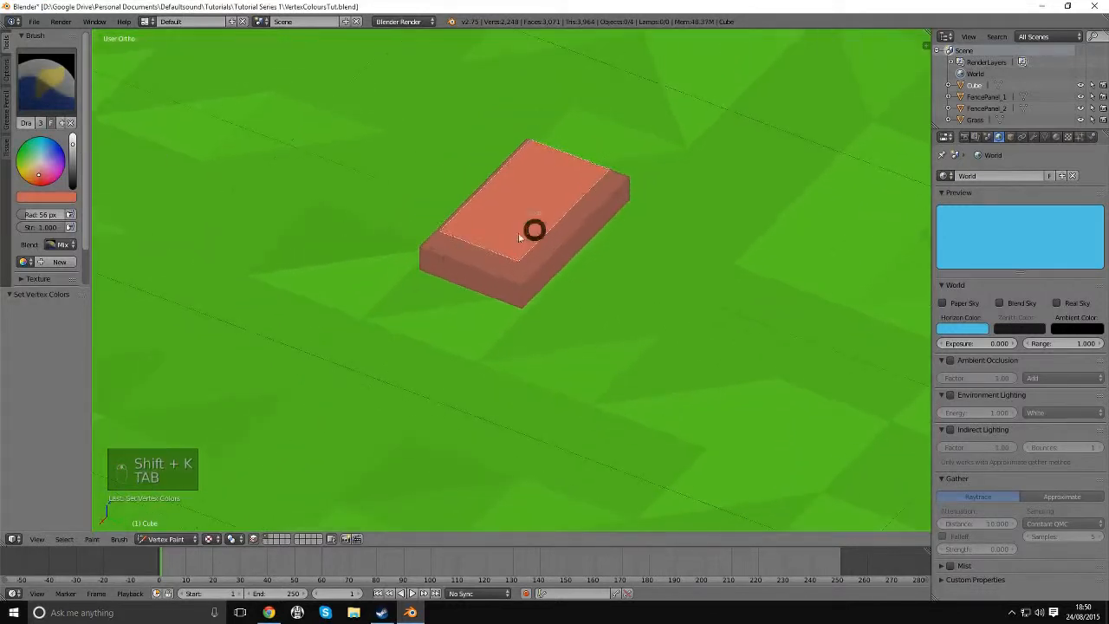
{"action": "key", "text": "Tab"}
Open the slab's modifier settings and select the slab in the middle of the grass.
{"action": "scroll", "coordinate": [603, 239], "scroll_direction": "down", "scroll_amount": 6}
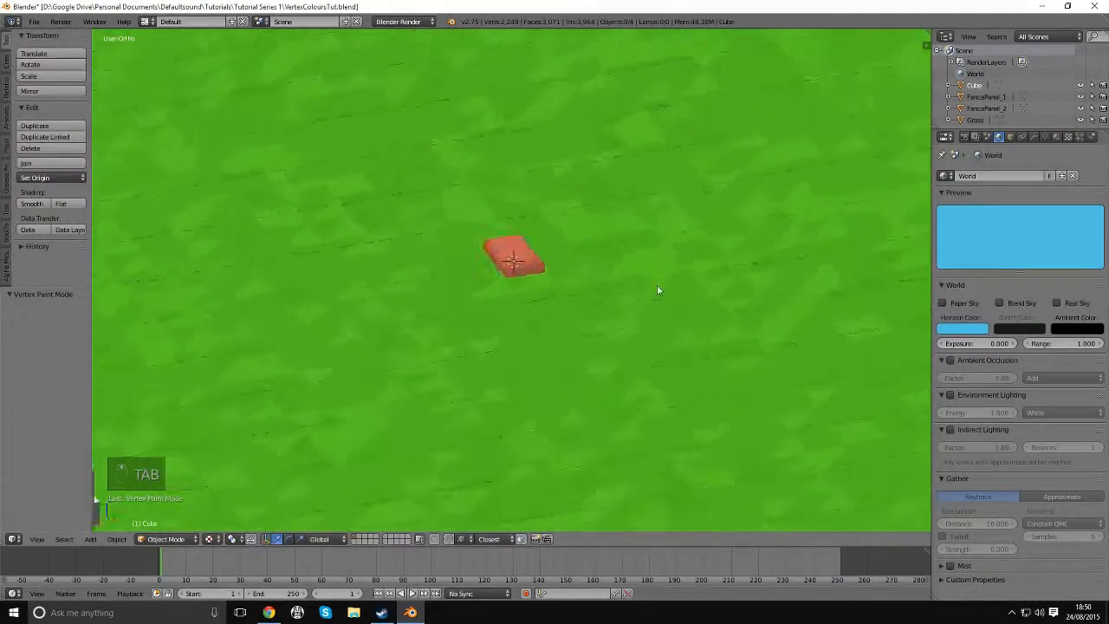
{"action": "middle_click_drag", "start_coordinate": [657, 290], "coordinate": [560, 319]}
{"action": "key", "text": "KP_5"}
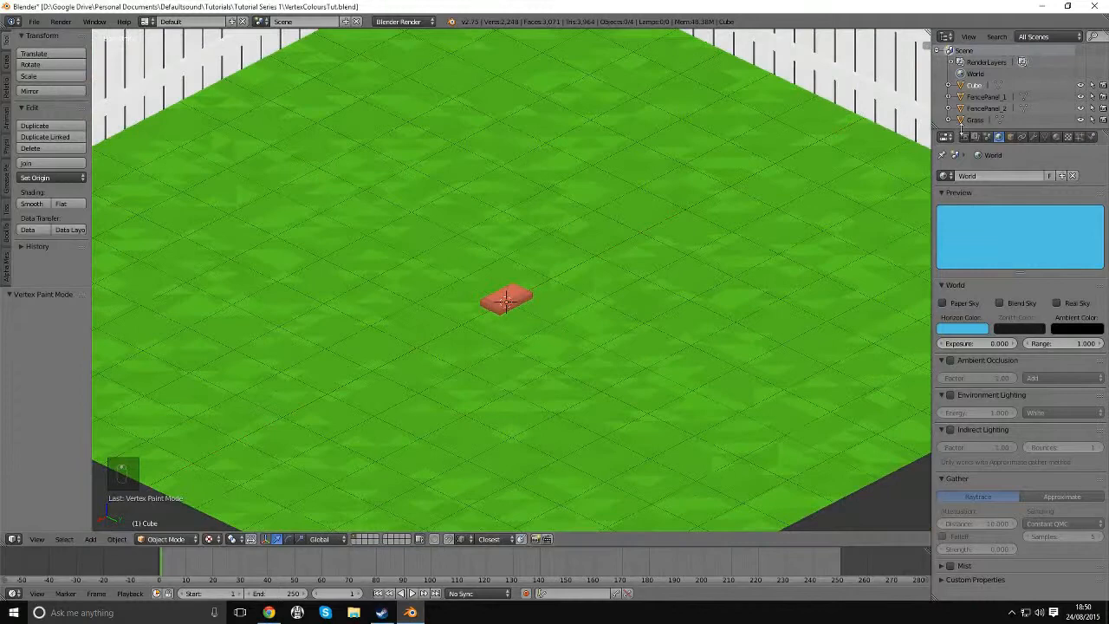
{"action": "left_click", "coordinate": [1034, 137]}
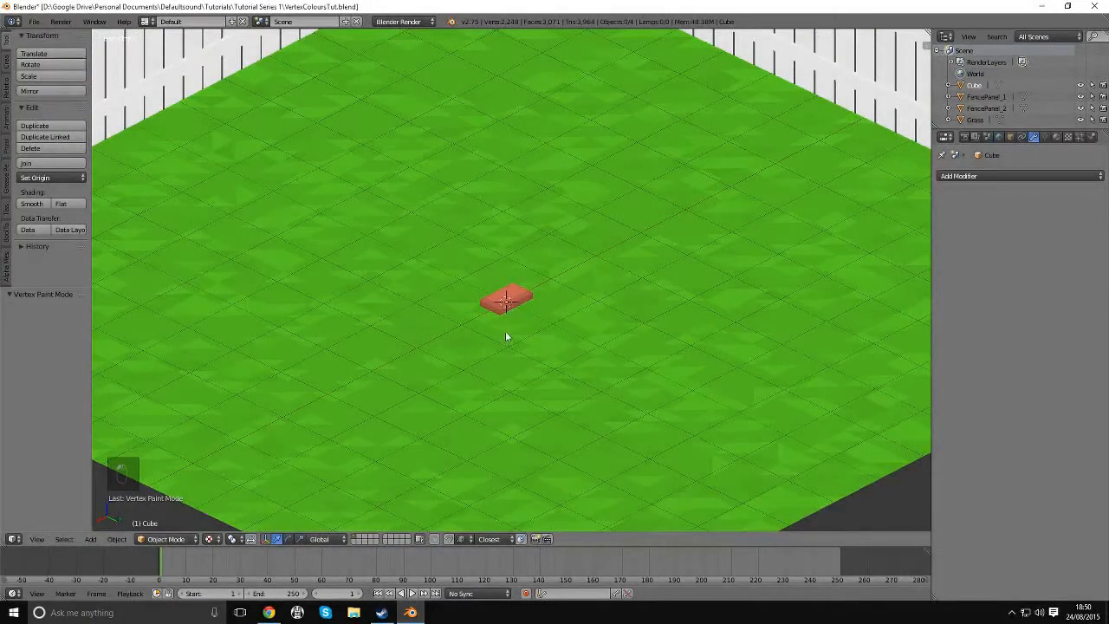
{"action": "middle_click_drag", "start_coordinate": [506, 332], "coordinate": [496, 305], "text": "shift"}
{"action": "scroll", "coordinate": [515, 271], "scroll_direction": "up", "scroll_amount": 3}
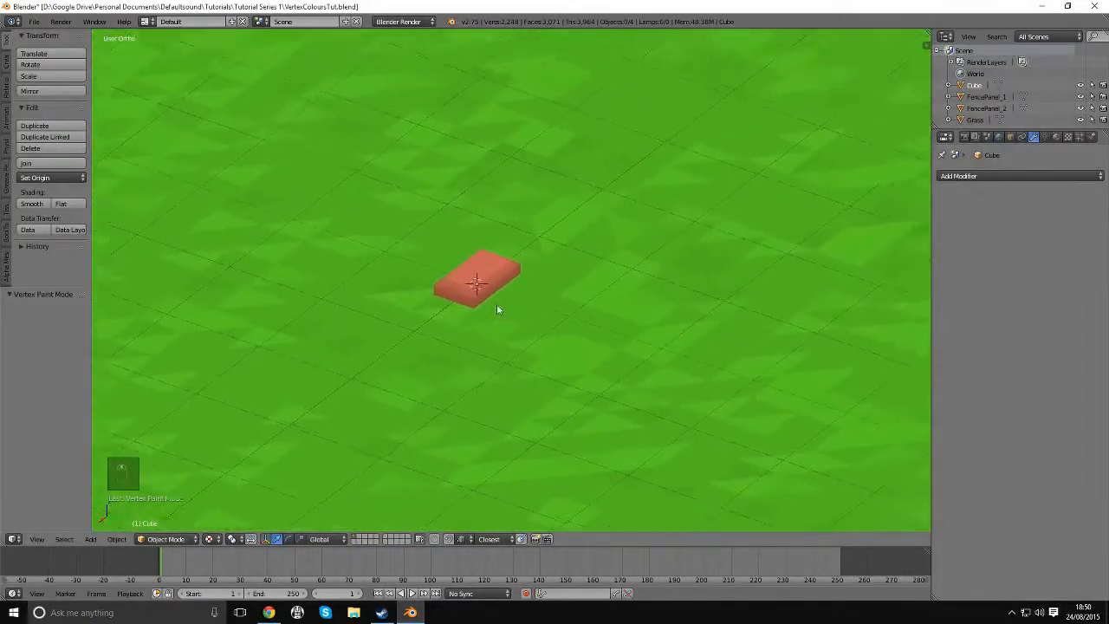
{"action": "scroll", "coordinate": [497, 304], "scroll_direction": "down", "scroll_amount": 8}
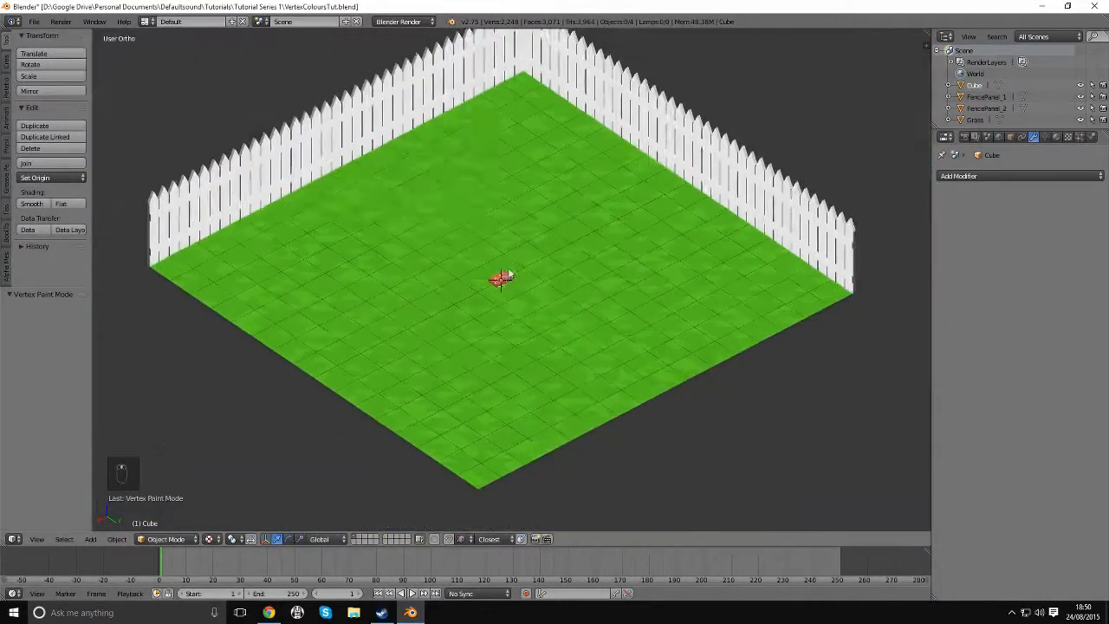
{"action": "middle_click_drag", "start_coordinate": [517, 268], "coordinate": [500, 318], "text": "shift"}
{"action": "right_click", "coordinate": [500, 319]}
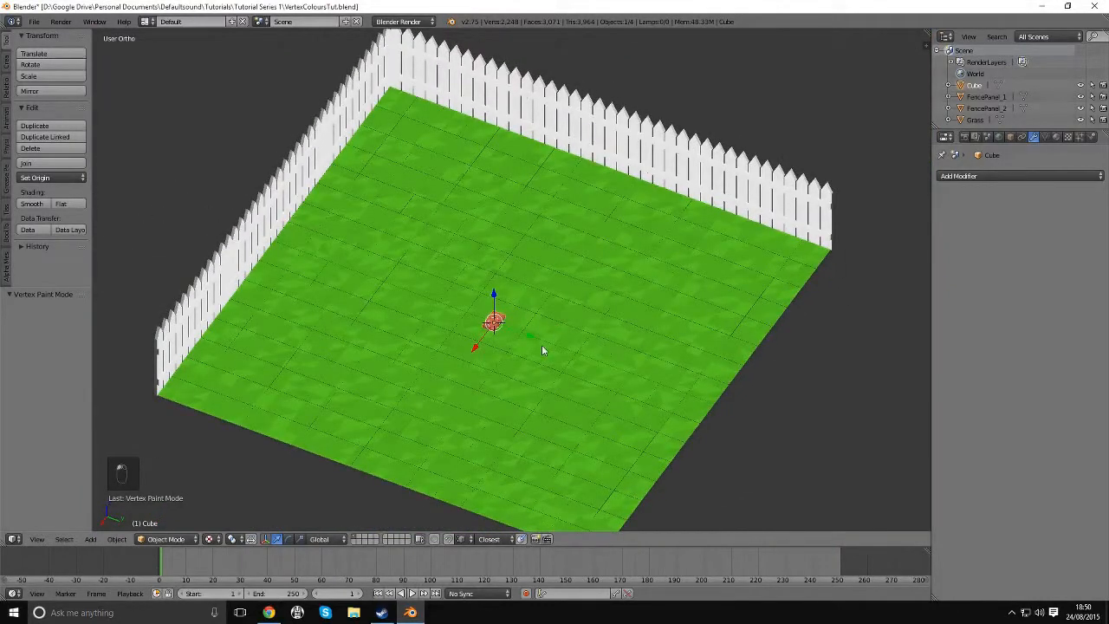
Set snapping to grid increments and move the brick slab -6 units along X.
{"action": "middle_click_drag", "start_coordinate": [518, 367], "coordinate": [414, 404]}
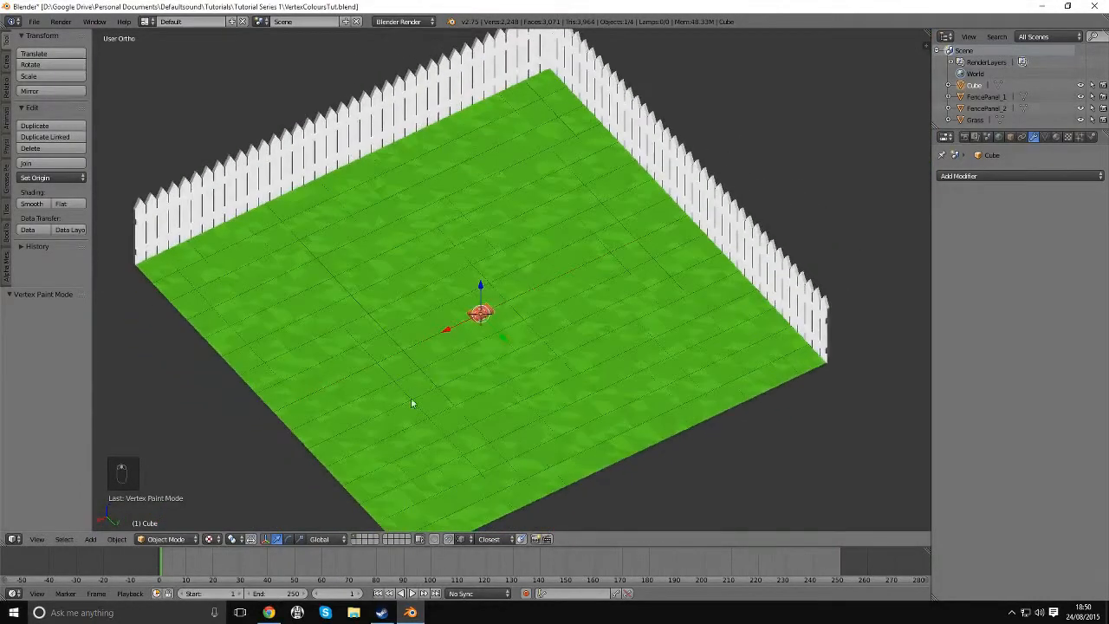
{"action": "left_click", "coordinate": [449, 542]}
{"action": "left_click", "coordinate": [468, 525]}
{"action": "middle_click_drag", "start_coordinate": [490, 437], "coordinate": [537, 436], "text": "shift"}
{"action": "key", "text": "g"}
{"action": "key", "text": "x"}
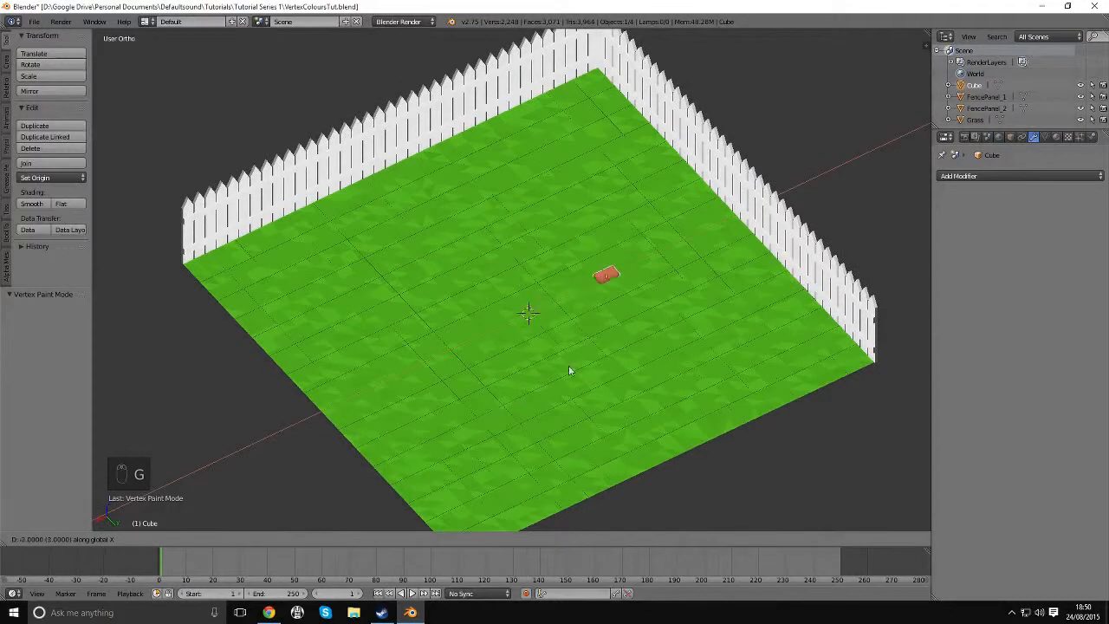
{"action": "left_click", "coordinate": [637, 330]}
Move the slab -8 units along Y to the fence and 1 unit back along X.
{"action": "key", "text": "g"}
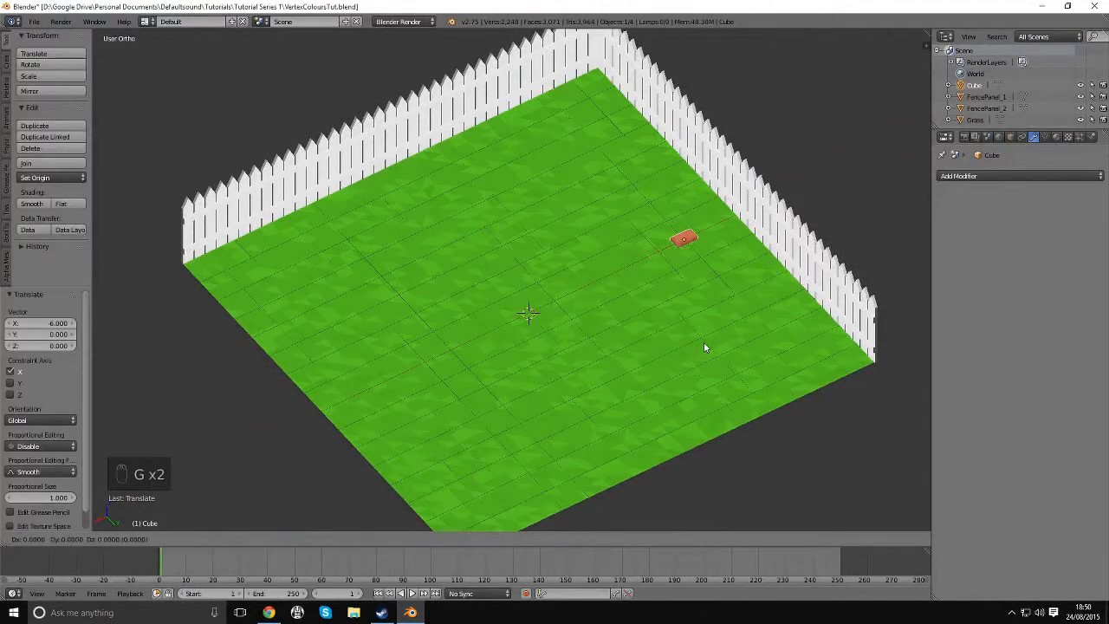
{"action": "key", "text": "y"}
{"action": "left_click", "coordinate": [572, 209]}
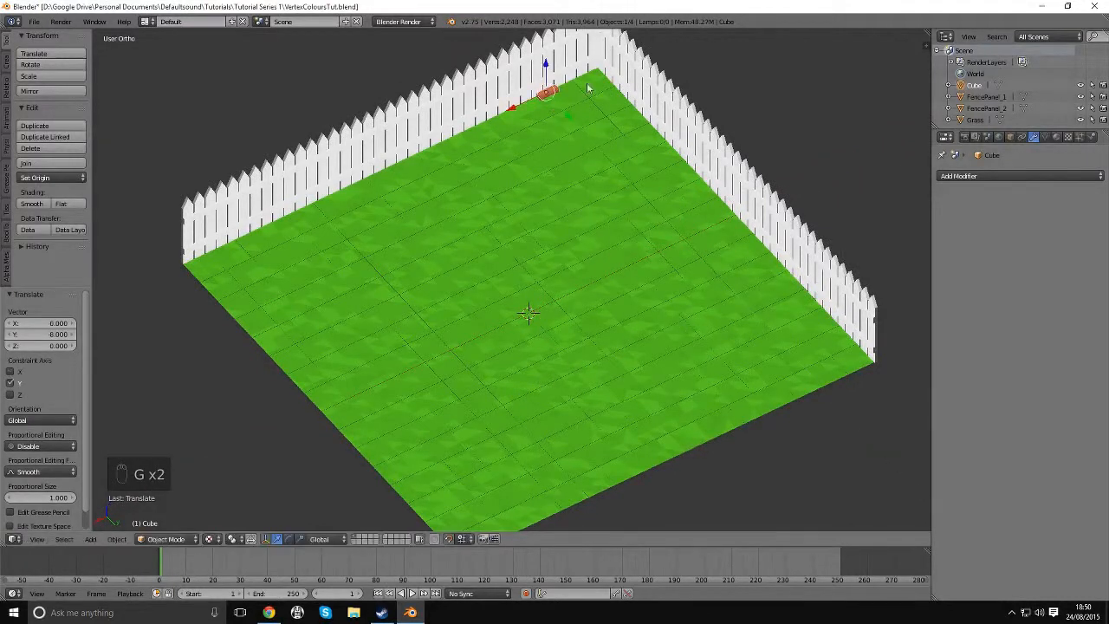
{"action": "middle_click_drag", "start_coordinate": [581, 100], "coordinate": [559, 186], "text": "shift"}
{"action": "key", "text": "g"}
{"action": "key", "text": "x"}
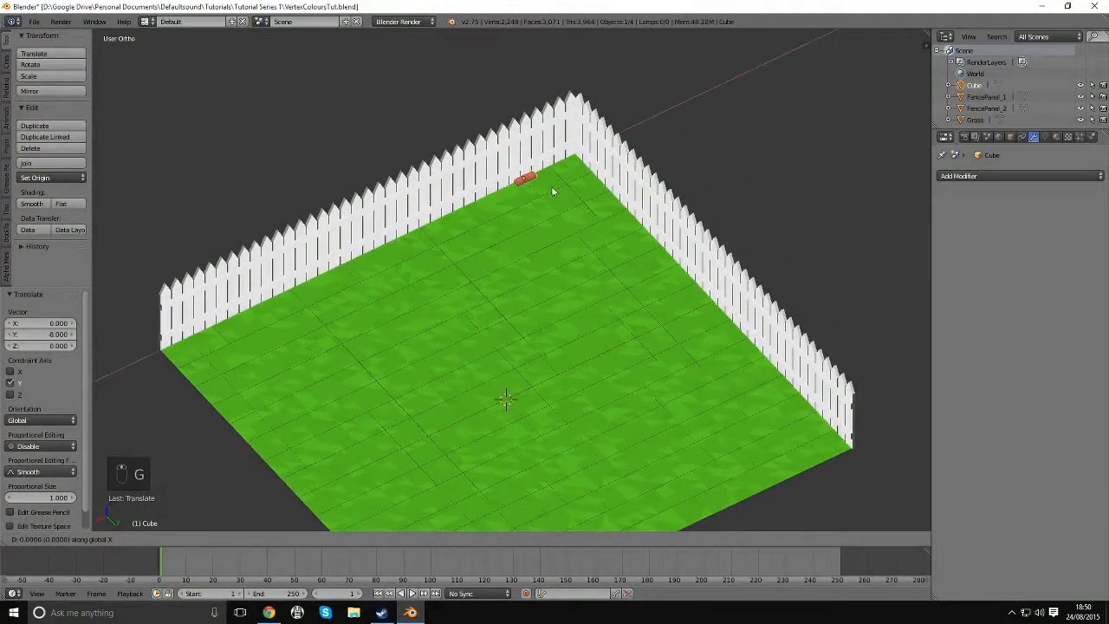
{"action": "left_click", "coordinate": [540, 189]}
Shift the slab 1 unit along Y, away from the fence.
{"action": "scroll", "coordinate": [526, 390], "scroll_direction": "up", "scroll_amount": 4}
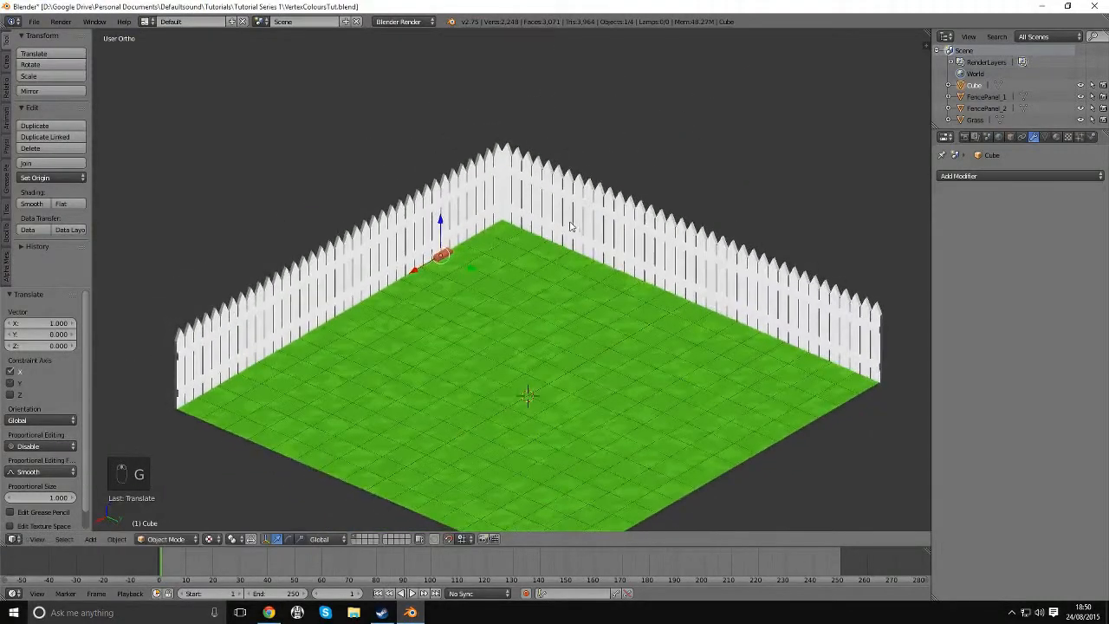
{"action": "scroll", "coordinate": [624, 299], "scroll_direction": "up", "scroll_amount": 3}
{"action": "left_click_drag", "start_coordinate": [651, 259], "coordinate": [719, 282]}
{"action": "middle_click_drag", "start_coordinate": [774, 287], "coordinate": [654, 288], "text": "shift"}
{"action": "middle_click_drag", "start_coordinate": [654, 289], "coordinate": [681, 280]}
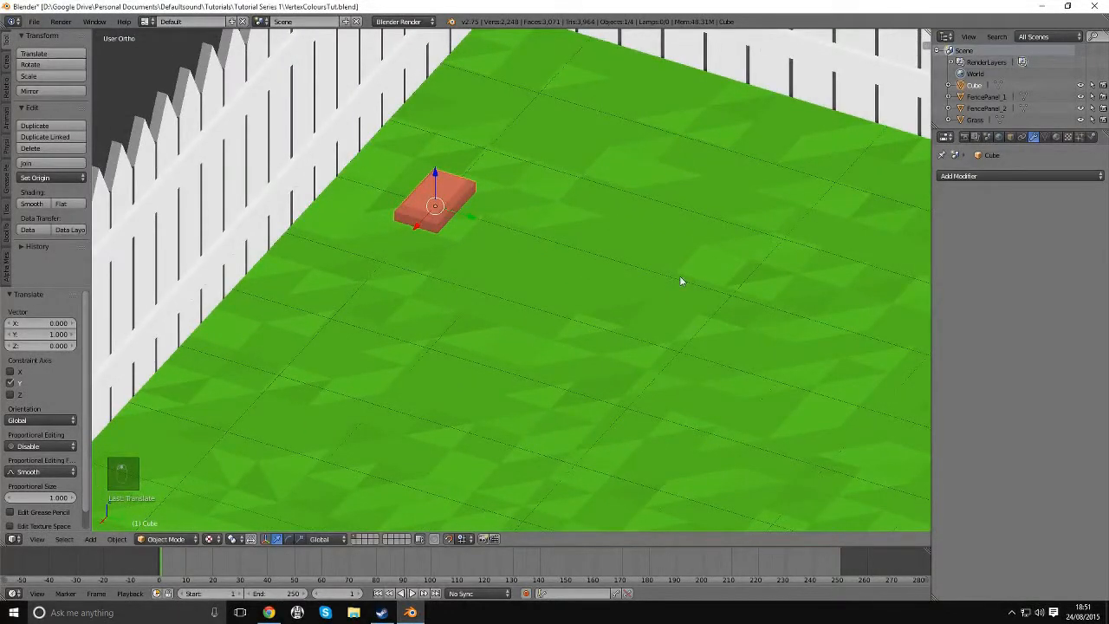
In top view, move the slab 0.7 units along Y so it sits against the fence, and deselect it.
{"action": "key", "text": "KP_7"}
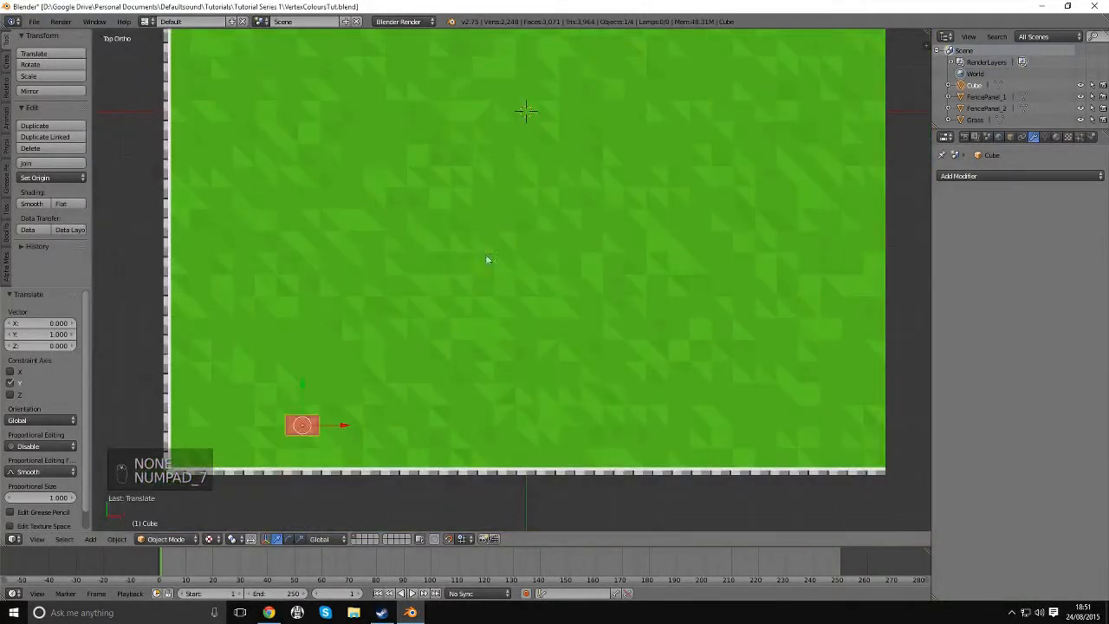
{"action": "middle_click_drag", "start_coordinate": [484, 308], "coordinate": [666, 213], "text": "shift"}
{"action": "scroll", "coordinate": [484, 304], "scroll_direction": "up", "scroll_amount": 4}
{"action": "left_click_drag", "start_coordinate": [489, 321], "coordinate": [483, 385]}
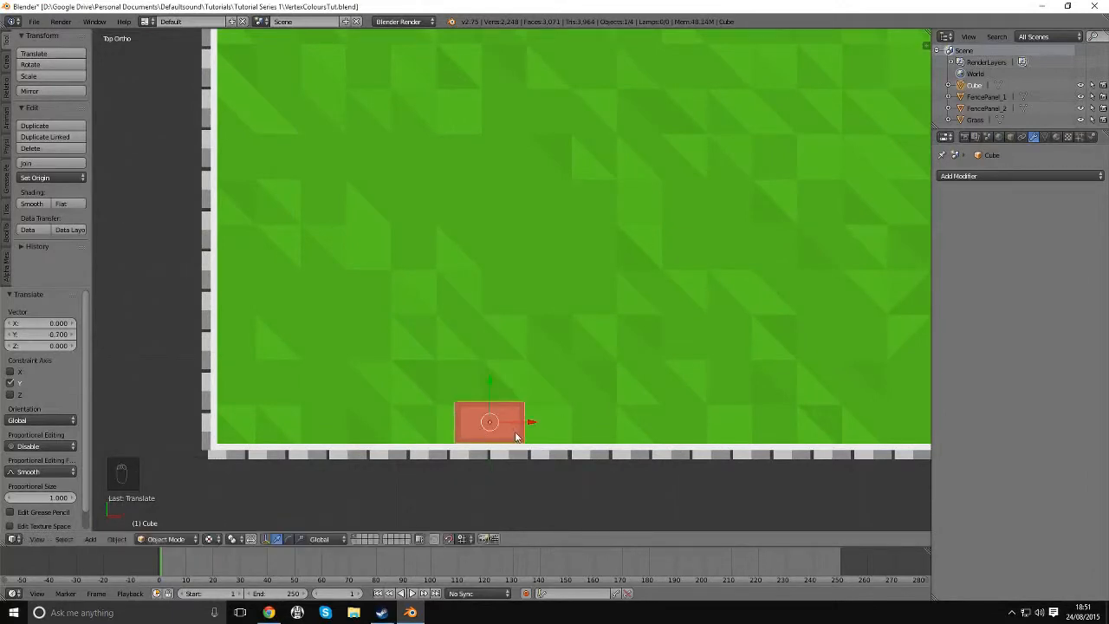
{"action": "middle_click_drag", "start_coordinate": [516, 436], "coordinate": [495, 396]}
{"action": "key", "text": "a"}
{"action": "middle_click_drag", "start_coordinate": [569, 424], "coordinate": [421, 268]}
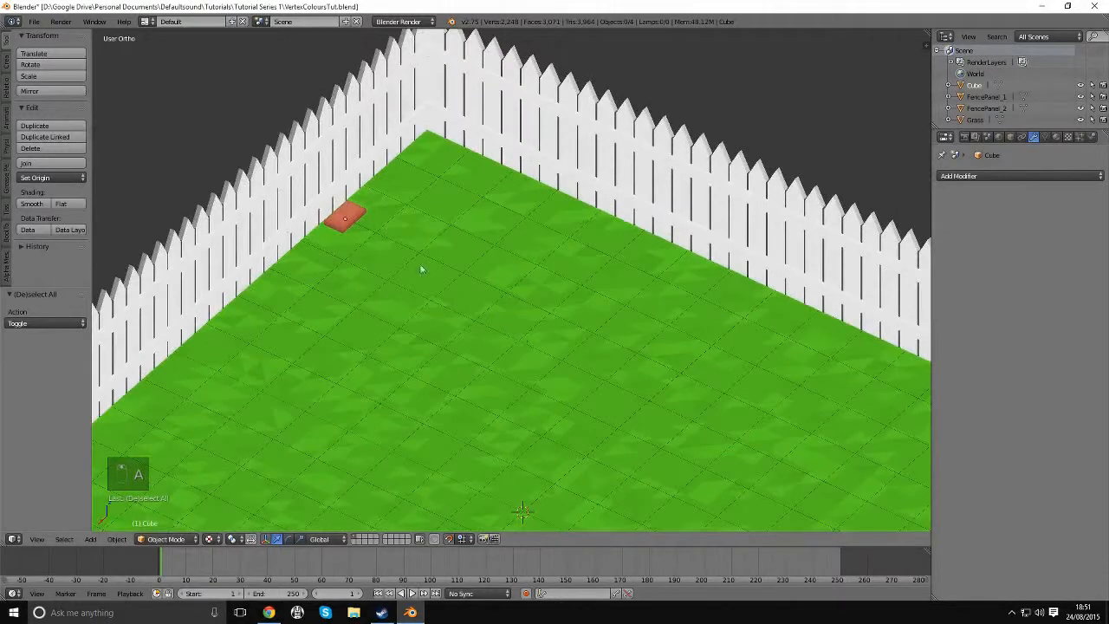
Select the slab and add an Array modifier with a relative offset of 0 in X and 1 in Y.
{"action": "right_click", "coordinate": [354, 213]}
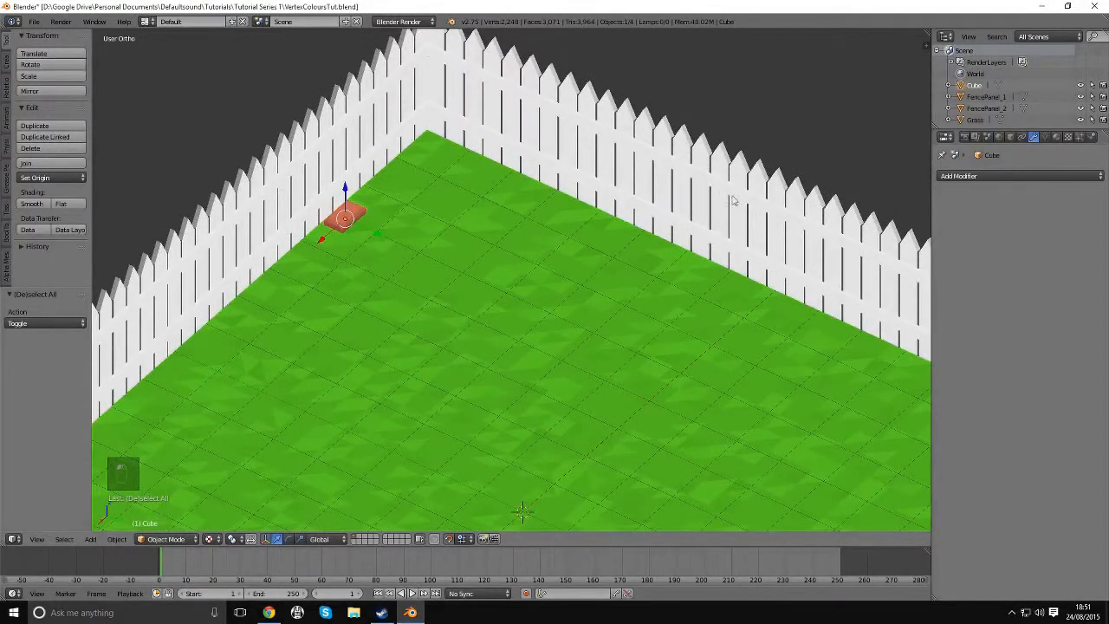
{"action": "left_click", "coordinate": [982, 173]}
{"action": "left_click", "coordinate": [860, 202]}
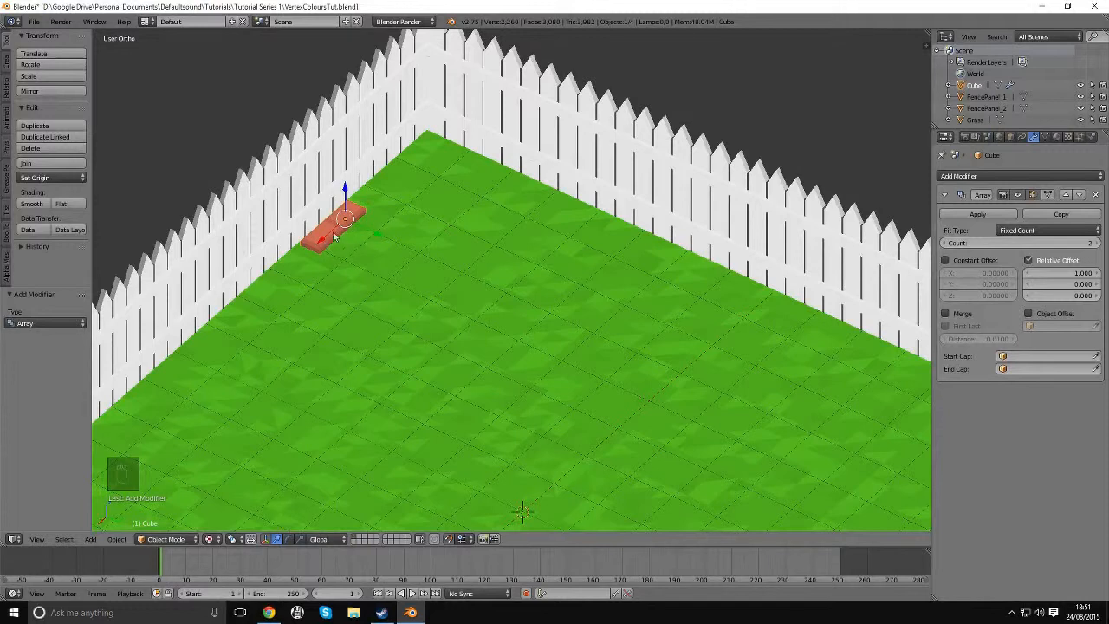
{"action": "left_click", "coordinate": [1065, 272]}
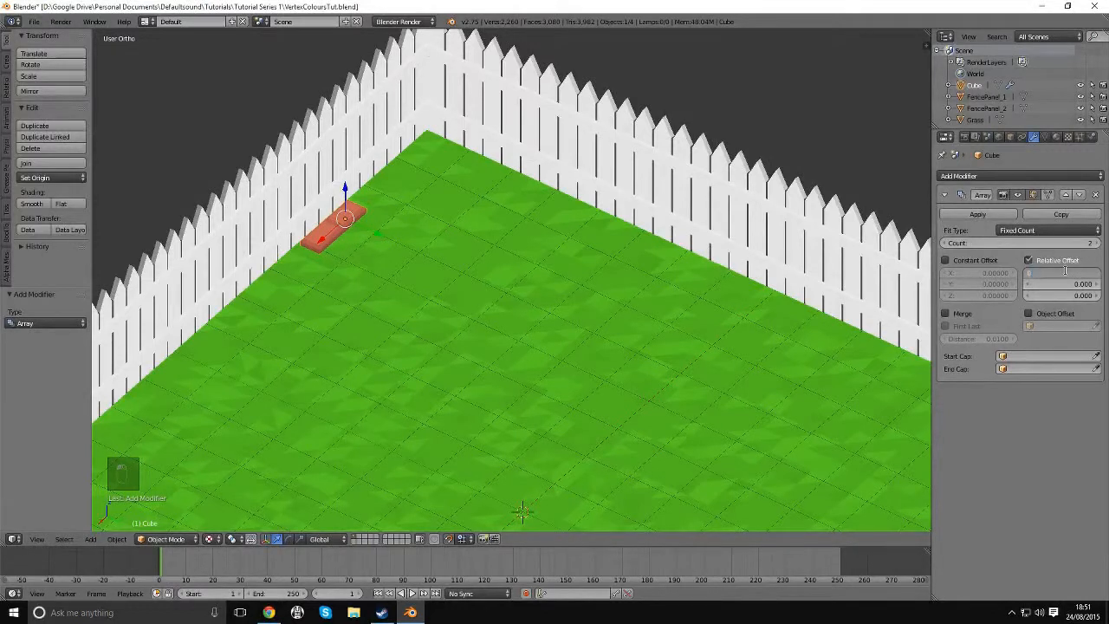
{"action": "type", "text": "0"}
{"action": "key", "text": "Return"}
{"action": "left_click", "coordinate": [1078, 284]}
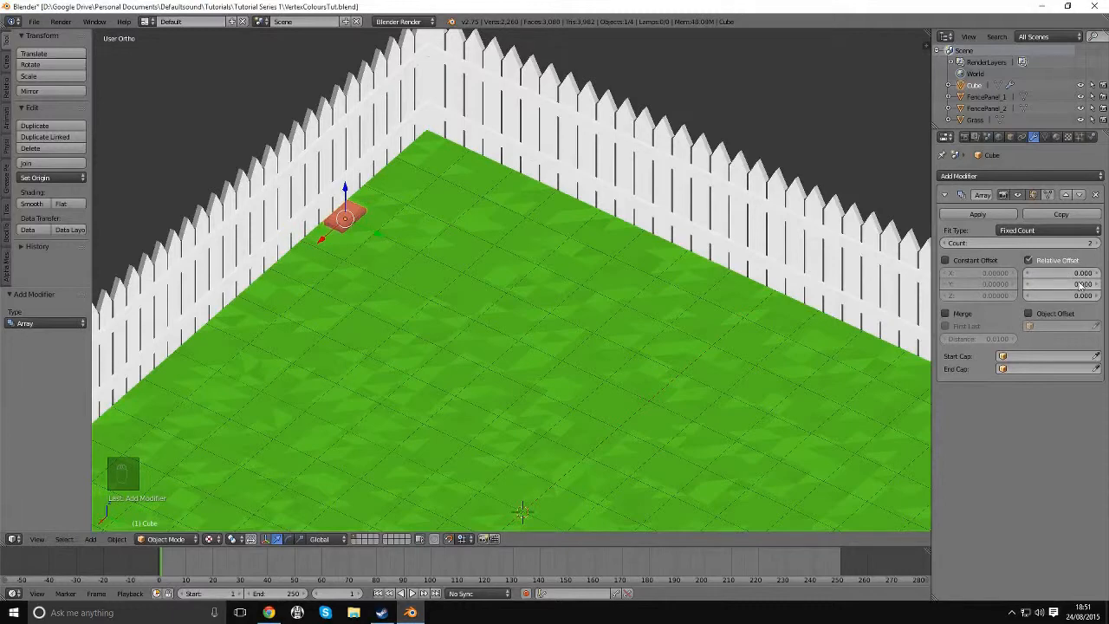
{"action": "type", "text": "1"}
{"action": "key", "text": "Return"}
Set the array's relative Y offset to 1.01 to leave a slight gap between the bricks.
{"action": "middle_click_drag", "start_coordinate": [560, 302], "coordinate": [447, 209]}
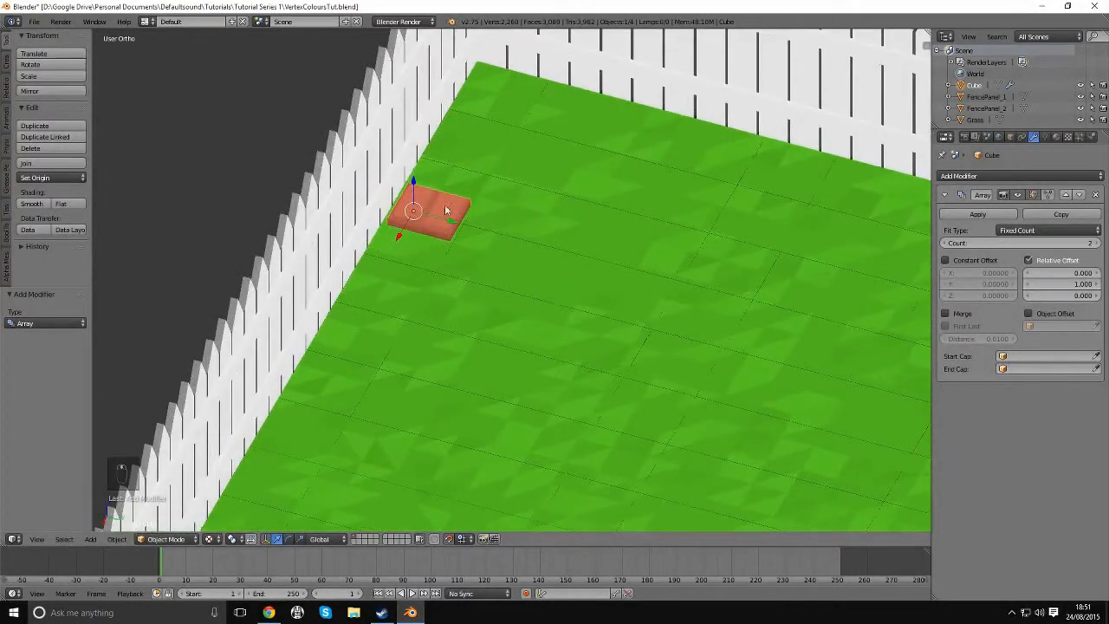
{"action": "mouse_move", "coordinate": [591, 270]}
{"action": "middle_mouse_down"}
{"action": "mouse_move", "coordinate": [354, 235]}
{"action": "mouse_move", "coordinate": [687, 264]}
{"action": "mouse_move", "coordinate": [573, 259]}
{"action": "middle_mouse_up"}
{"action": "middle_click_drag", "start_coordinate": [364, 272], "coordinate": [715, 276], "text": "shift"}
{"action": "scroll", "coordinate": [633, 283], "scroll_direction": "up", "scroll_amount": 7}
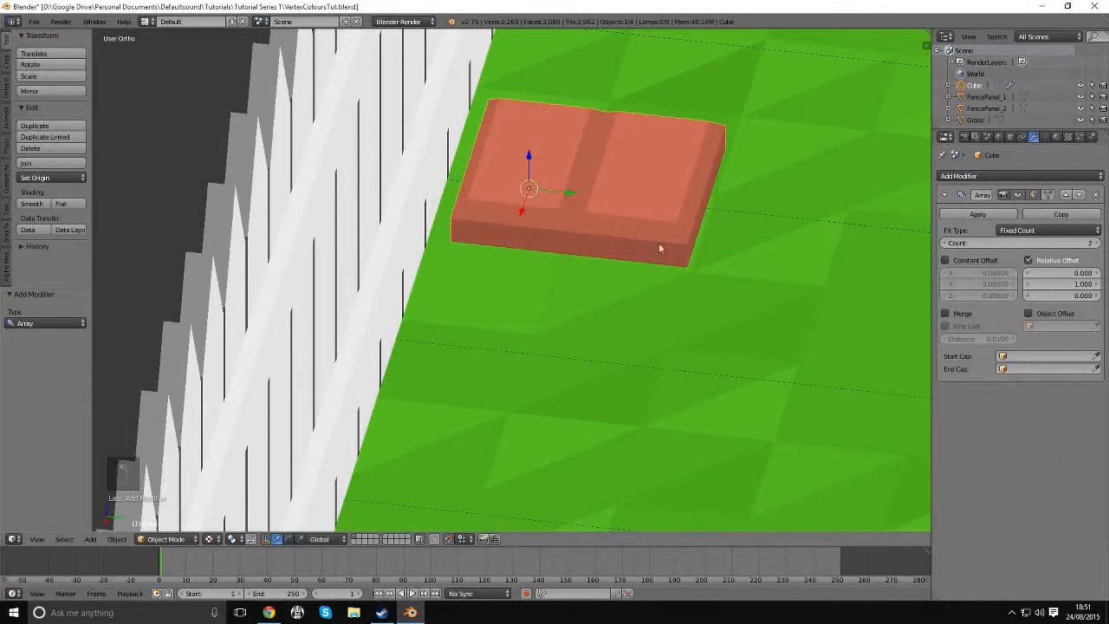
{"action": "middle_click_drag", "start_coordinate": [659, 249], "coordinate": [591, 262], "text": "shift"}
{"action": "left_click", "coordinate": [1062, 284]}
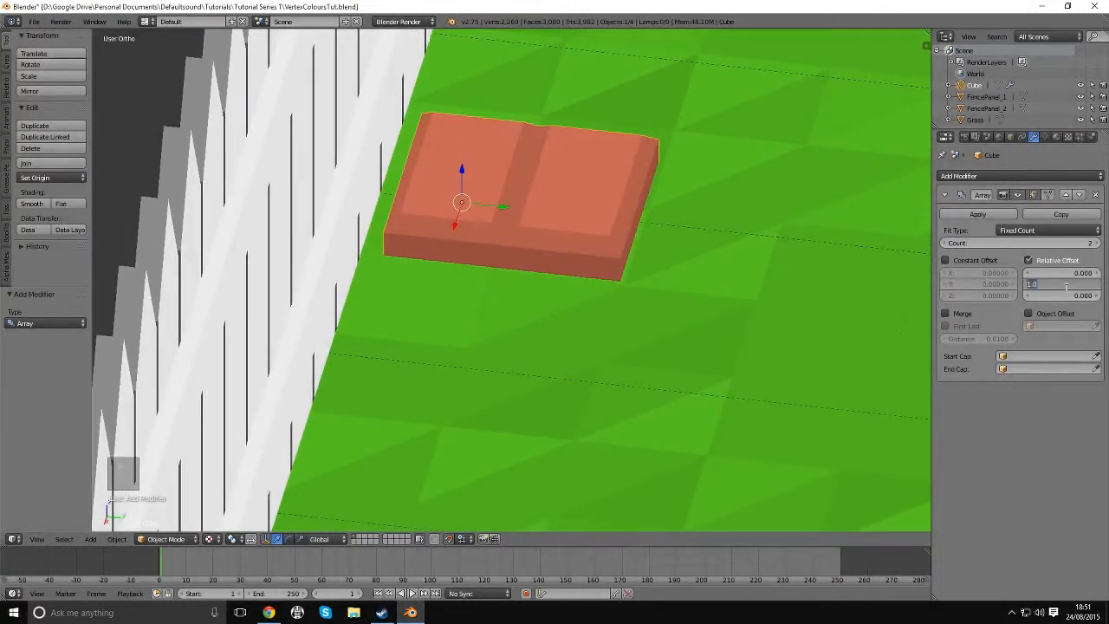
{"action": "key", "text": "BackSpace"}
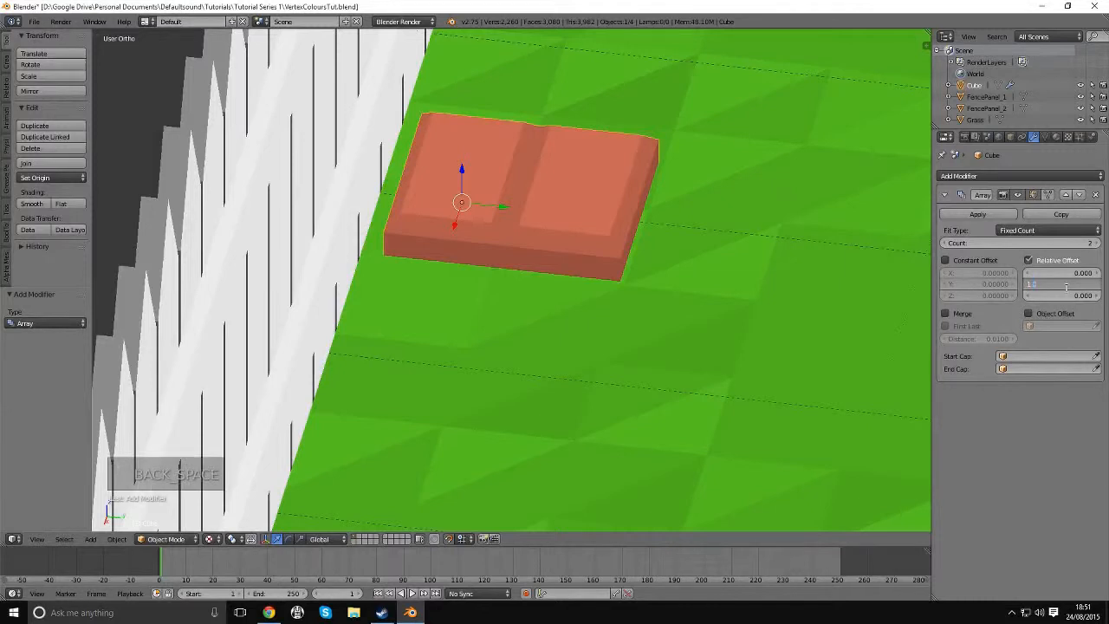
{"action": "key", "text": "Return"}
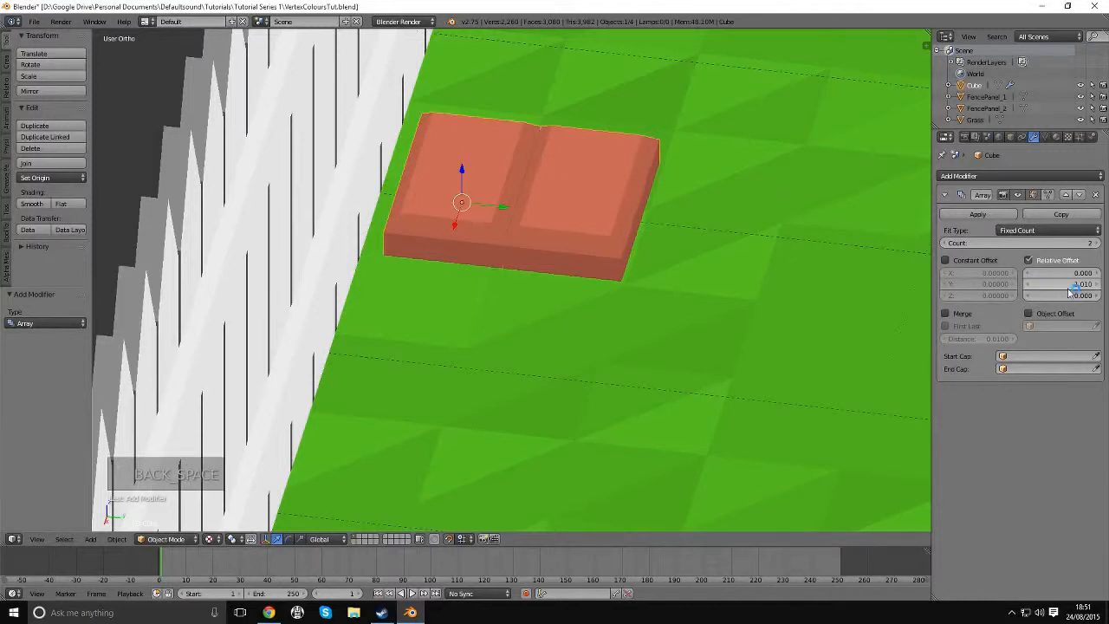
Raise the array's count to 36 so the row of bricks runs across the lawn.
{"action": "scroll", "coordinate": [684, 298], "scroll_direction": "down", "scroll_amount": 4}
{"action": "middle_click_drag", "start_coordinate": [683, 302], "coordinate": [594, 301]}
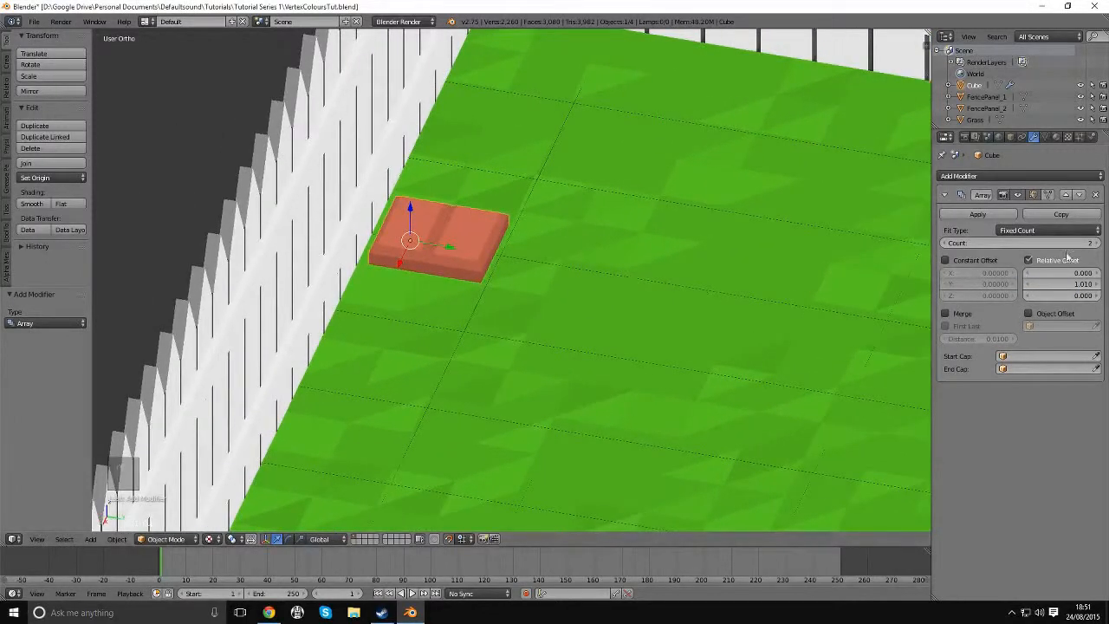
{"action": "left_click", "coordinate": [1098, 244]}
{"action": "left_click", "coordinate": [1098, 244]}
{"action": "left_click", "coordinate": [1098, 243]}
{"action": "left_click", "coordinate": [1098, 244]}
{"action": "left_click", "coordinate": [1098, 244]}
{"action": "left_click", "coordinate": [1098, 244]}
{"action": "left_click", "coordinate": [1098, 243]}
{"action": "left_click", "coordinate": [1098, 243]}
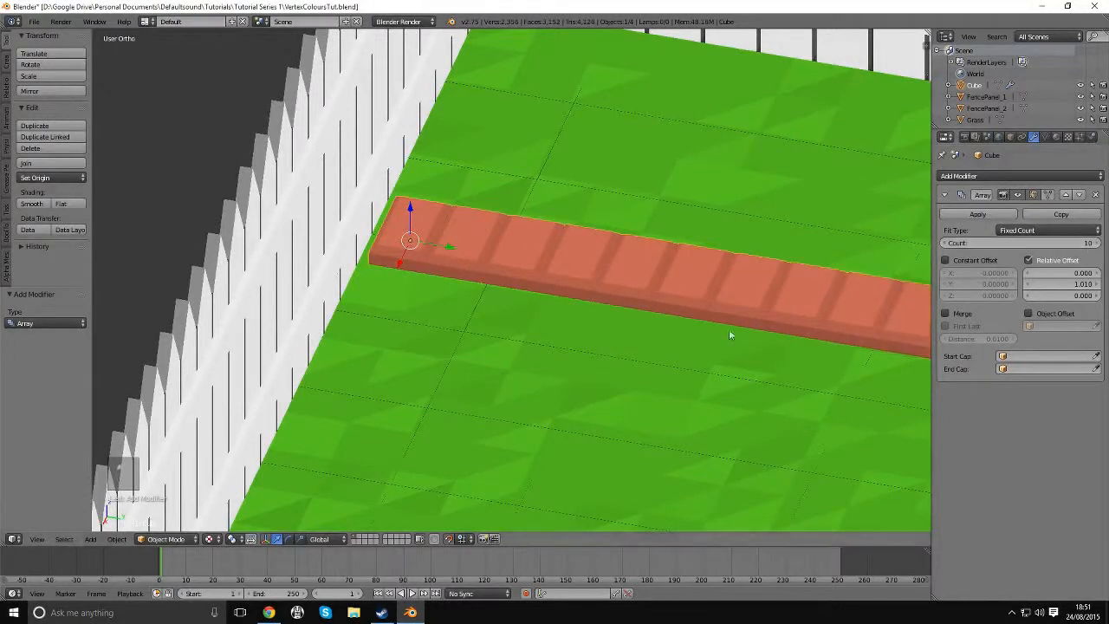
{"action": "scroll", "coordinate": [730, 331], "scroll_direction": "down", "scroll_amount": 7}
{"action": "middle_click_drag", "start_coordinate": [794, 326], "coordinate": [477, 261], "text": "shift"}
{"action": "left_click_drag", "start_coordinate": [995, 245], "coordinate": [1073, 245]}
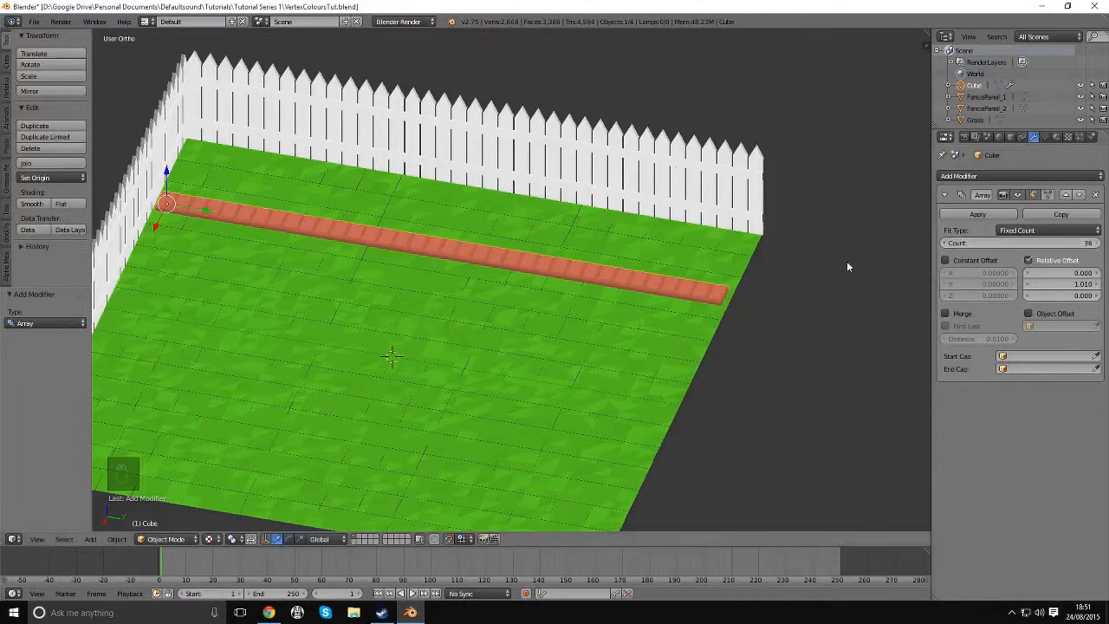
{"action": "middle_click_drag", "start_coordinate": [848, 267], "coordinate": [550, 303]}
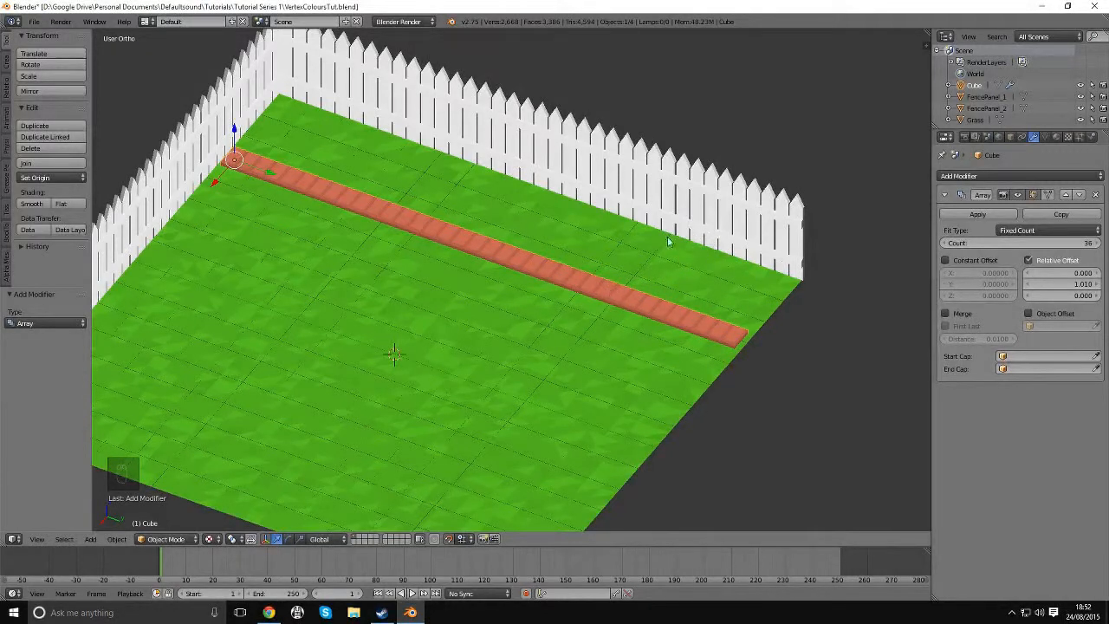
{"action": "scroll", "coordinate": [668, 242], "scroll_direction": "down", "scroll_amount": 3}
{"action": "middle_click_drag", "start_coordinate": [787, 248], "coordinate": [693, 301]}
{"action": "scroll", "coordinate": [686, 268], "scroll_direction": "up", "scroll_amount": 4}
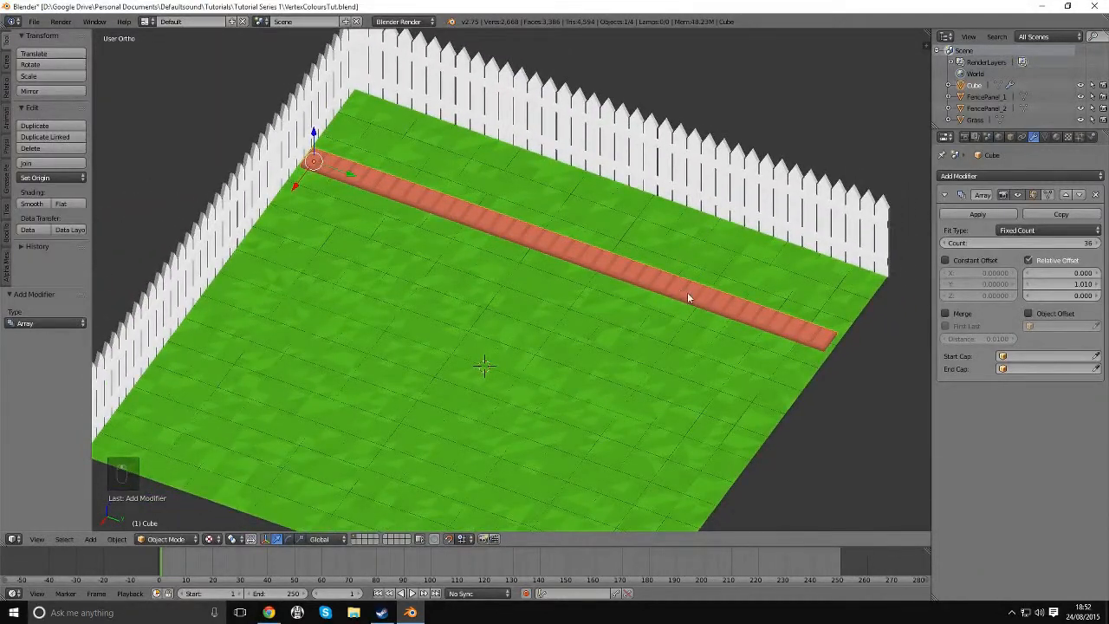
{"action": "left_click", "coordinate": [966, 177]}
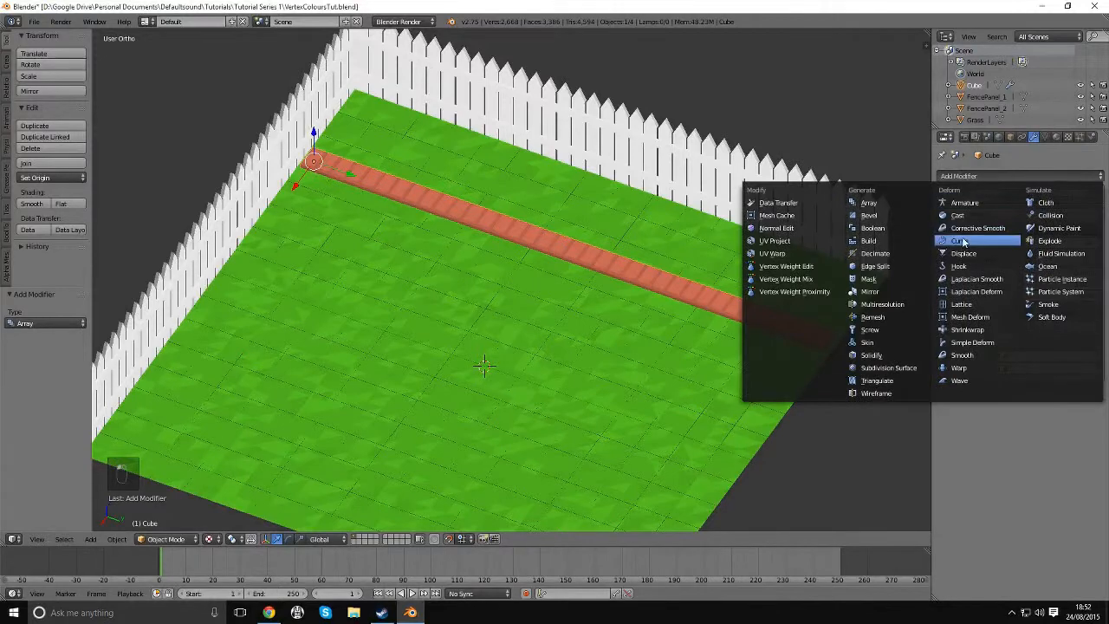
{"action": "left_click", "coordinate": [869, 202]}
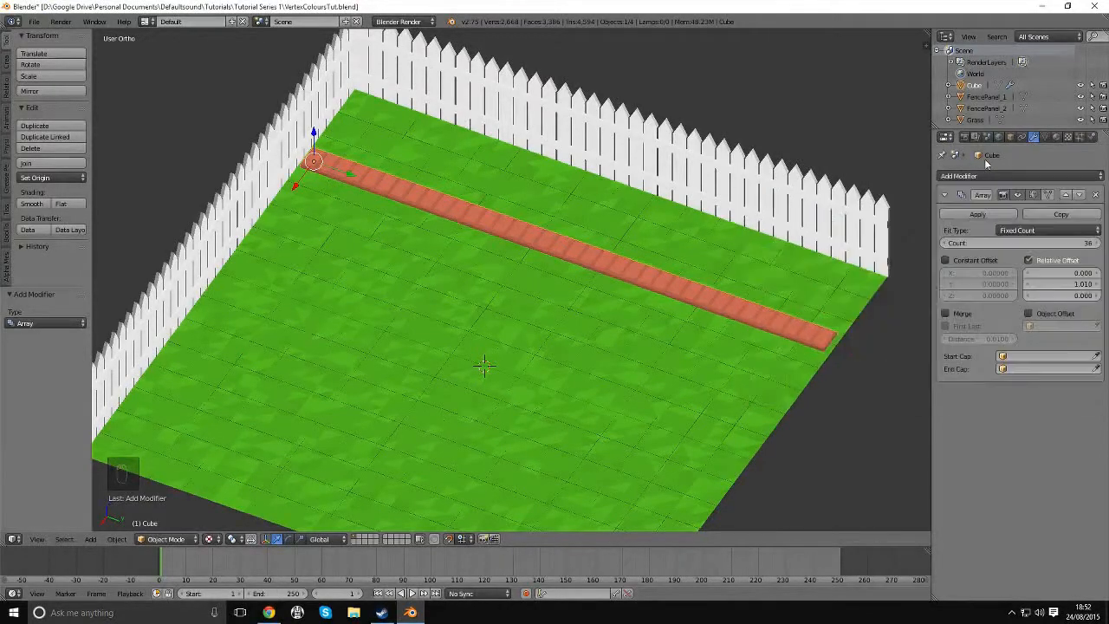
{"action": "middle_click_drag", "start_coordinate": [725, 240], "coordinate": [587, 320]}
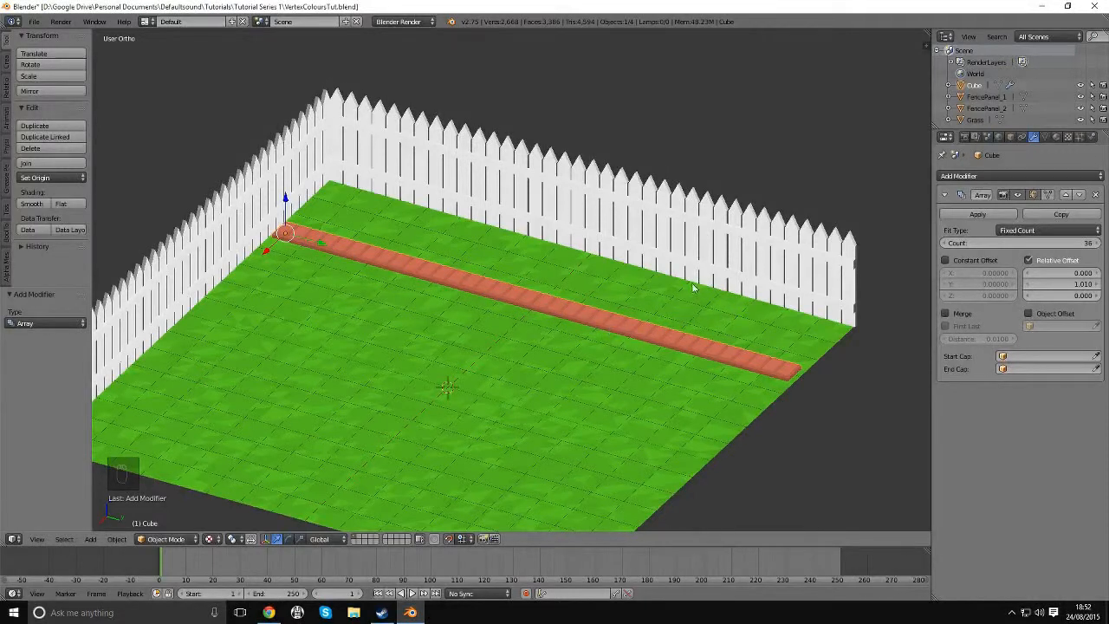
Deselect the brick row and add a Path curve at the centre of the lawn.
{"action": "middle_click_drag", "start_coordinate": [635, 314], "coordinate": [587, 289], "text": "shift"}
{"action": "key", "text": "a"}
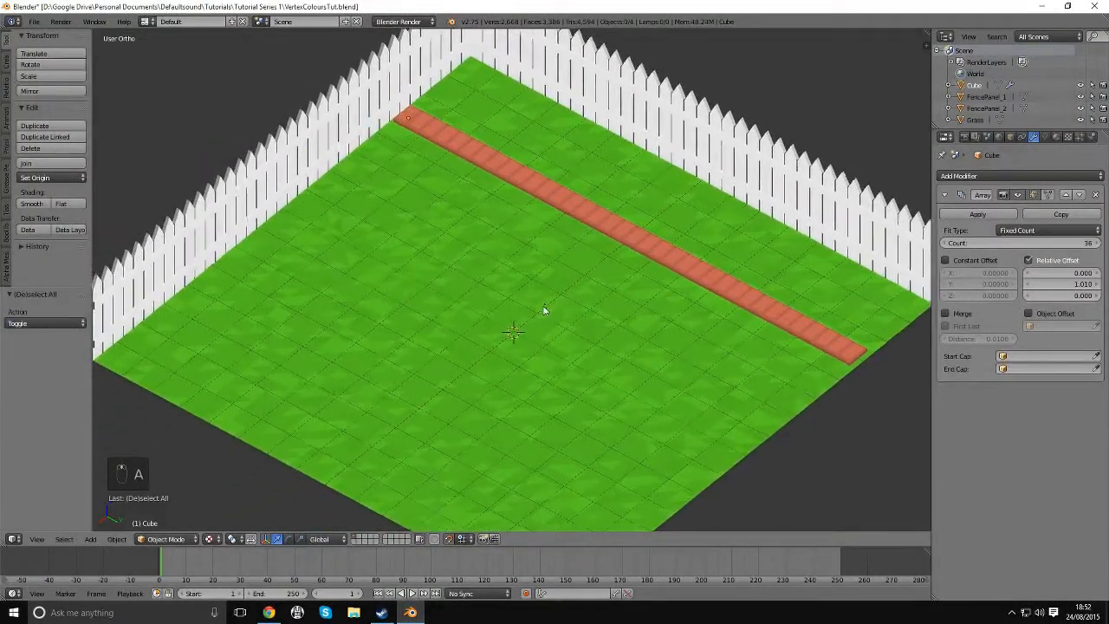
{"action": "middle_click_drag", "start_coordinate": [510, 339], "coordinate": [520, 325], "text": "shift"}
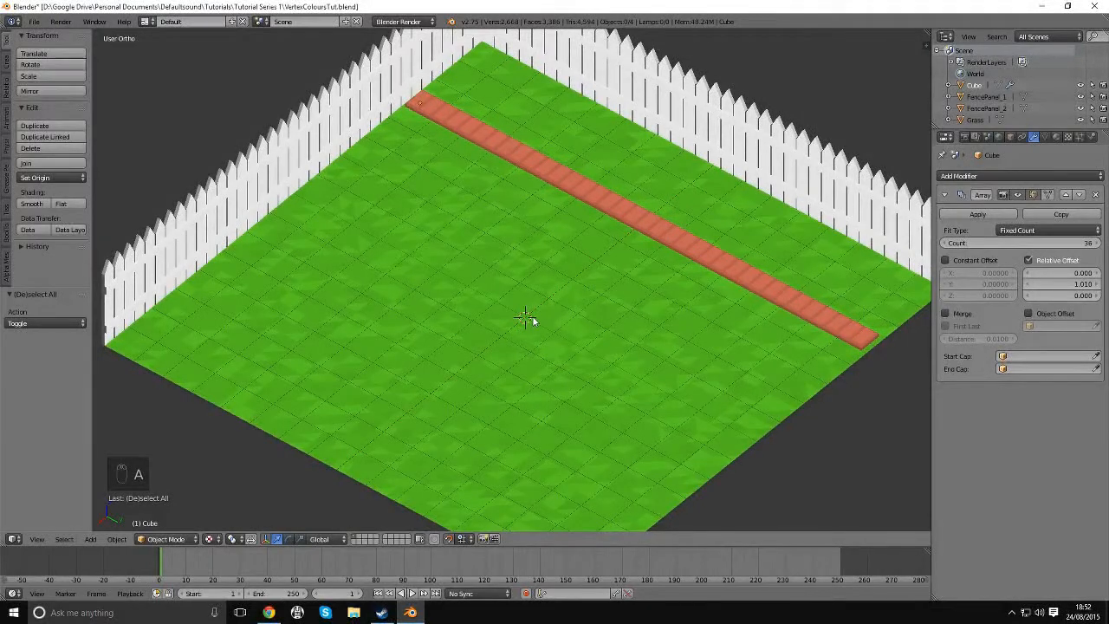
{"action": "key", "text": "shift+a"}
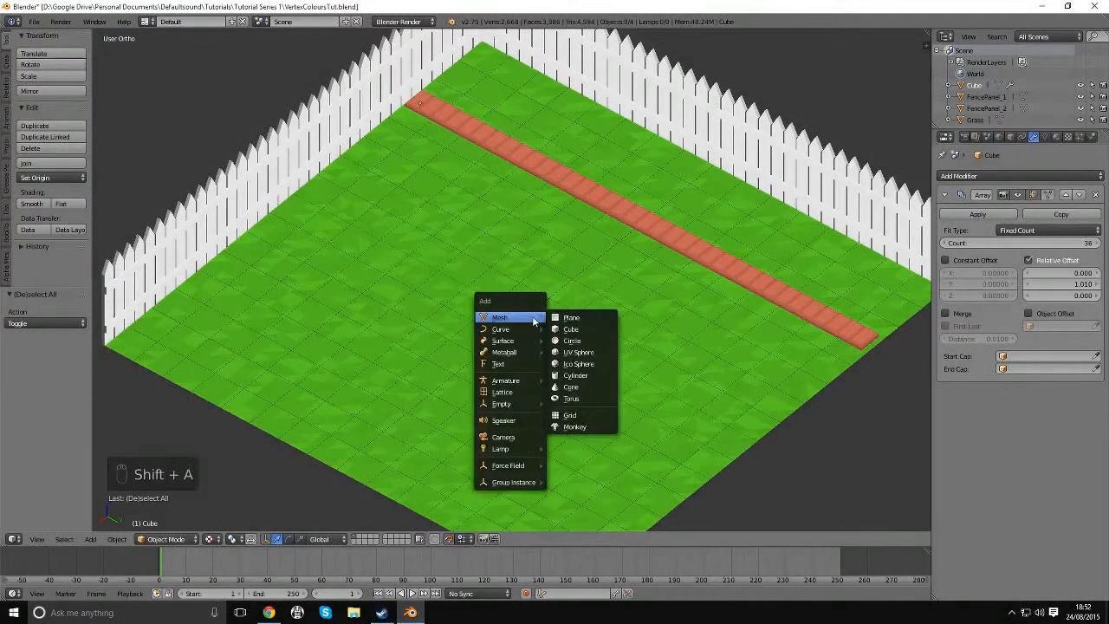
{"action": "mouse_move", "coordinate": [531, 330]}
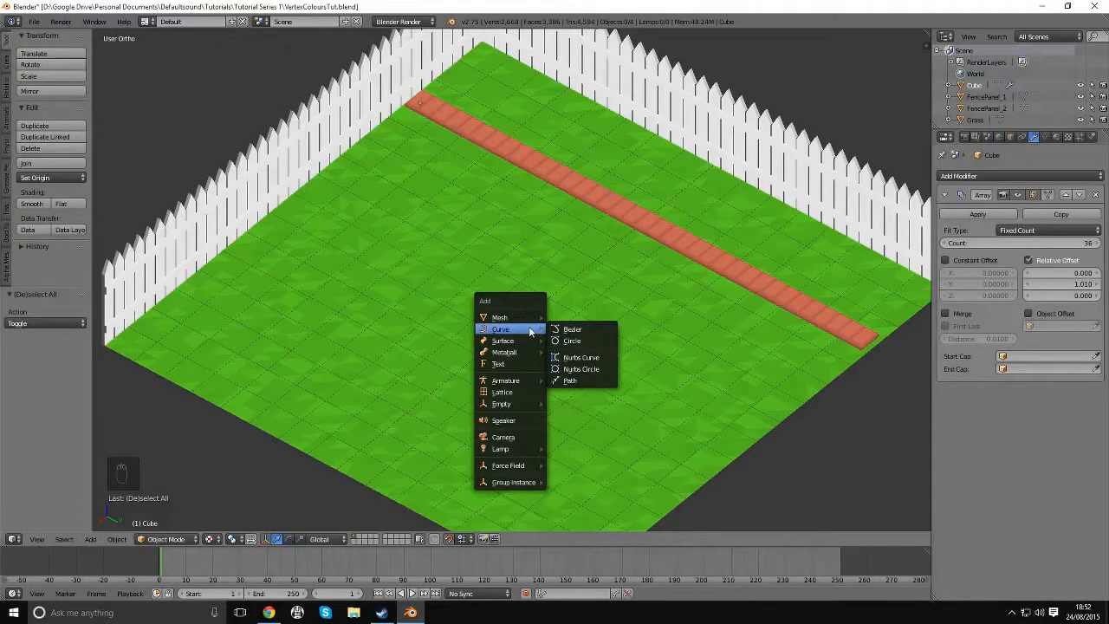
{"action": "left_click", "coordinate": [572, 381]}
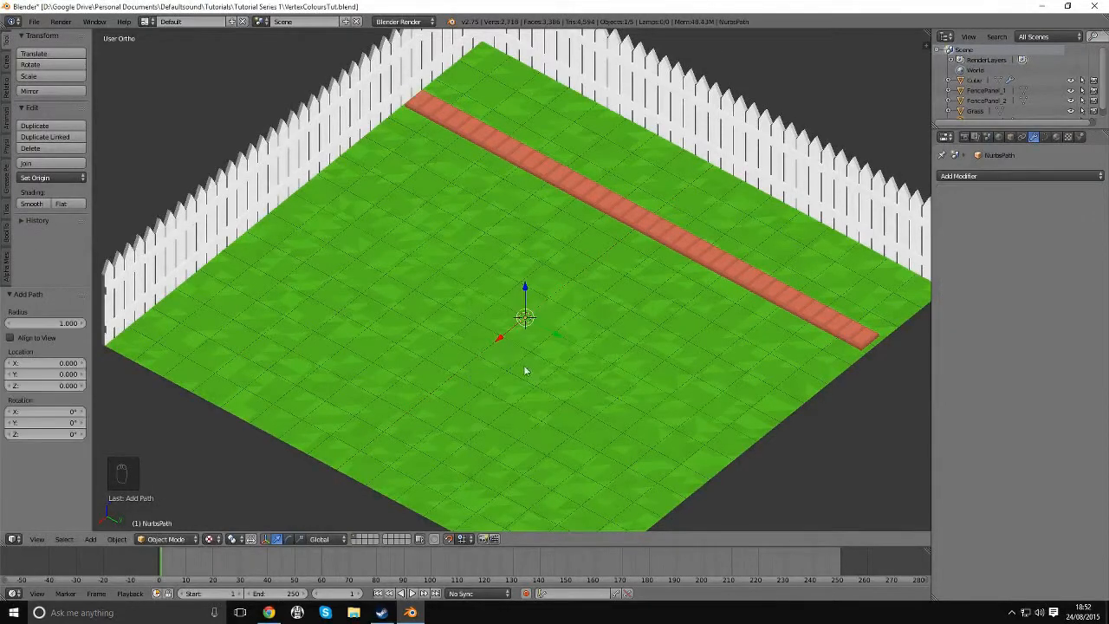
Switch the viewport to wireframe display to reveal the new path beneath the grass.
{"action": "scroll", "coordinate": [506, 359], "scroll_direction": "up", "scroll_amount": 2}
{"action": "scroll", "coordinate": [506, 364], "scroll_direction": "up", "scroll_amount": 6}
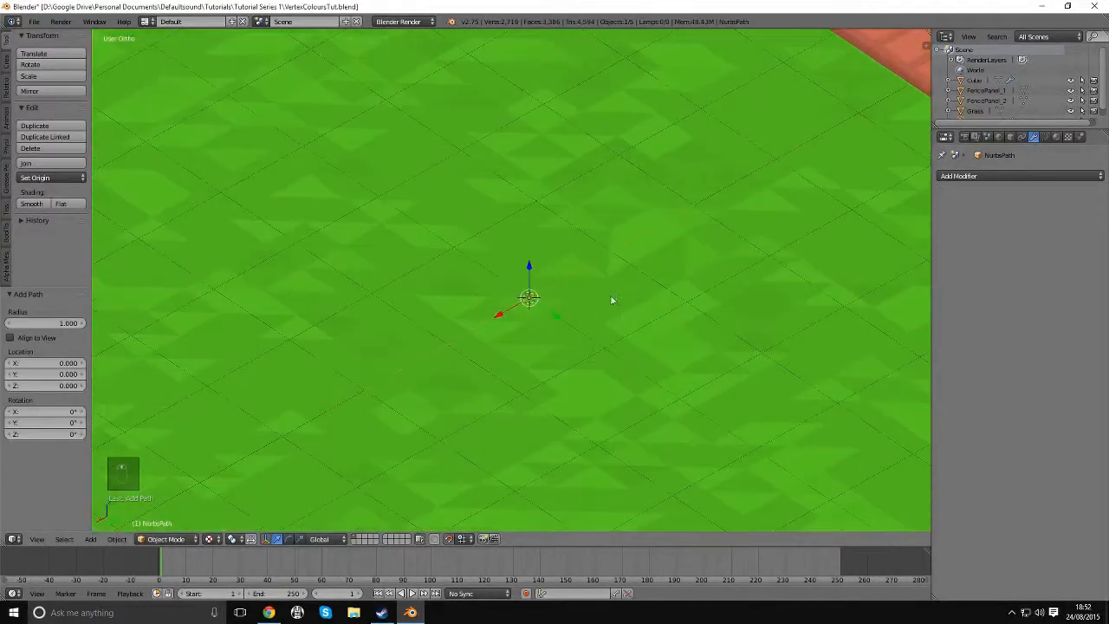
{"action": "key", "text": "z"}
{"action": "left_click", "coordinate": [644, 296]}
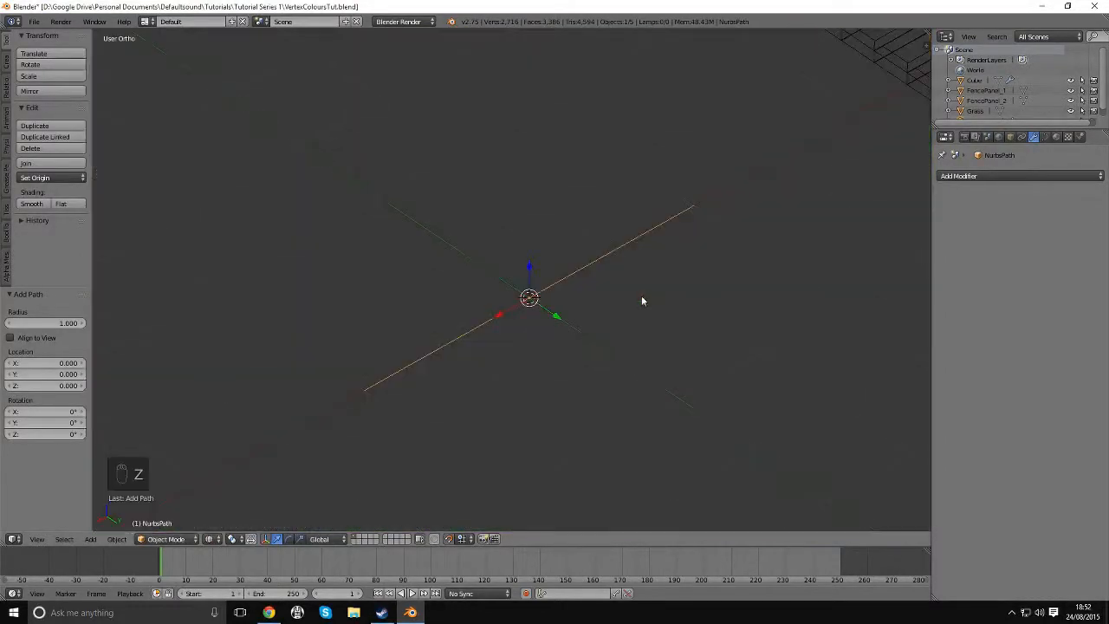
{"action": "scroll", "coordinate": [581, 290], "scroll_direction": "down", "scroll_amount": 2}
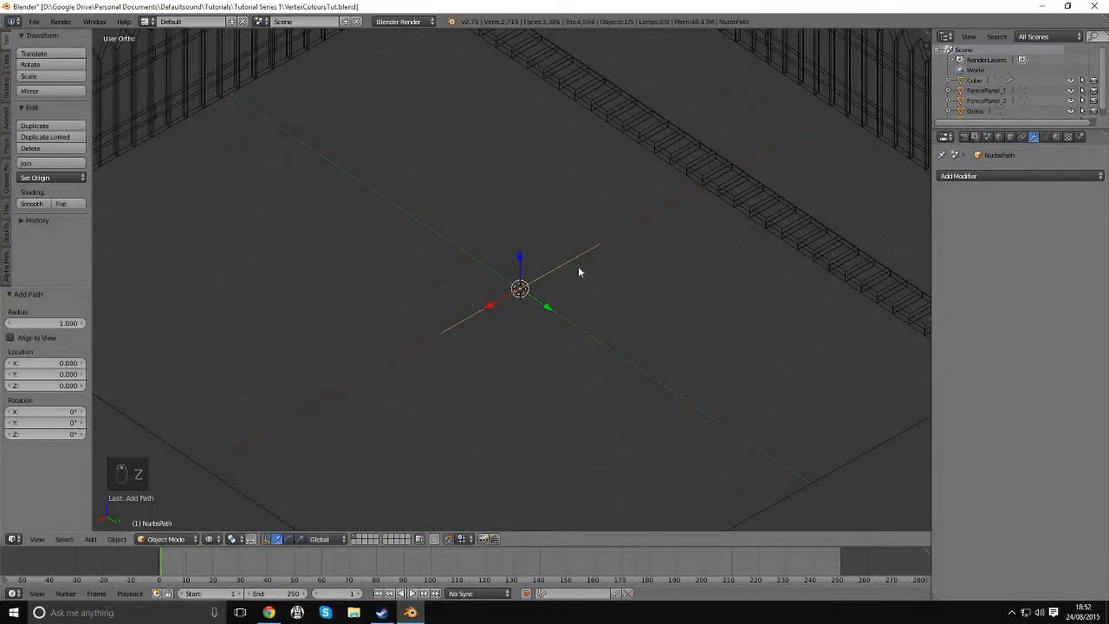
Rotate the new path 90° about the Z axis so it runs parallel to the brick row.
{"action": "scroll", "coordinate": [580, 272], "scroll_direction": "down", "scroll_amount": 3}
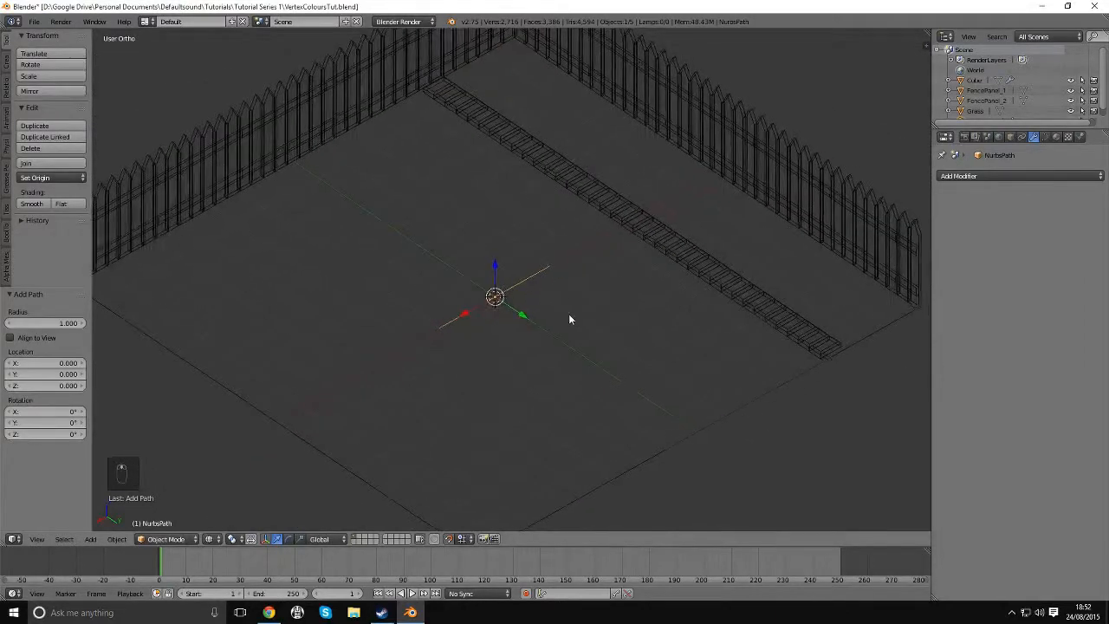
{"action": "scroll", "coordinate": [572, 321], "scroll_direction": "up", "scroll_amount": 2}
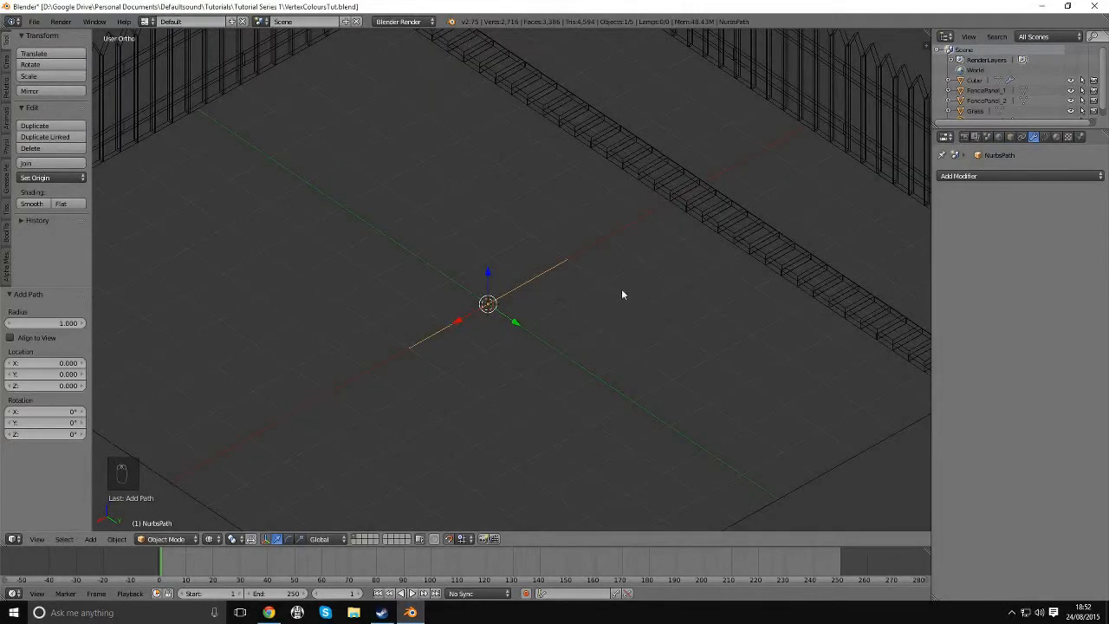
{"action": "scroll", "coordinate": [617, 309], "scroll_direction": "down", "scroll_amount": 2}
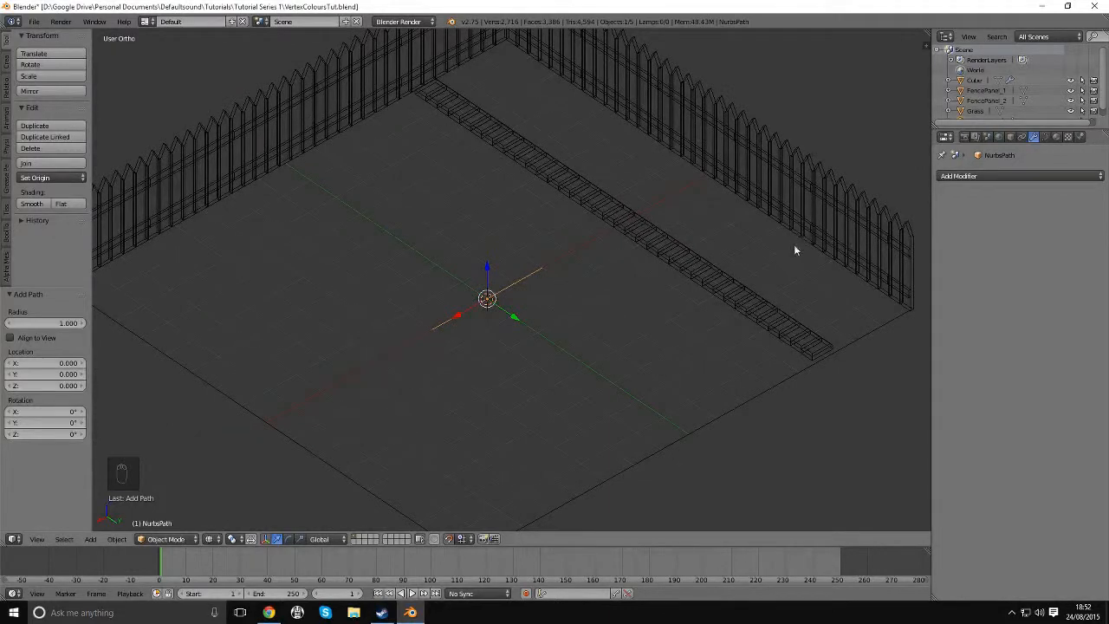
{"action": "middle_click_drag", "start_coordinate": [702, 297], "coordinate": [674, 340], "text": "shift"}
{"action": "key", "text": "r"}
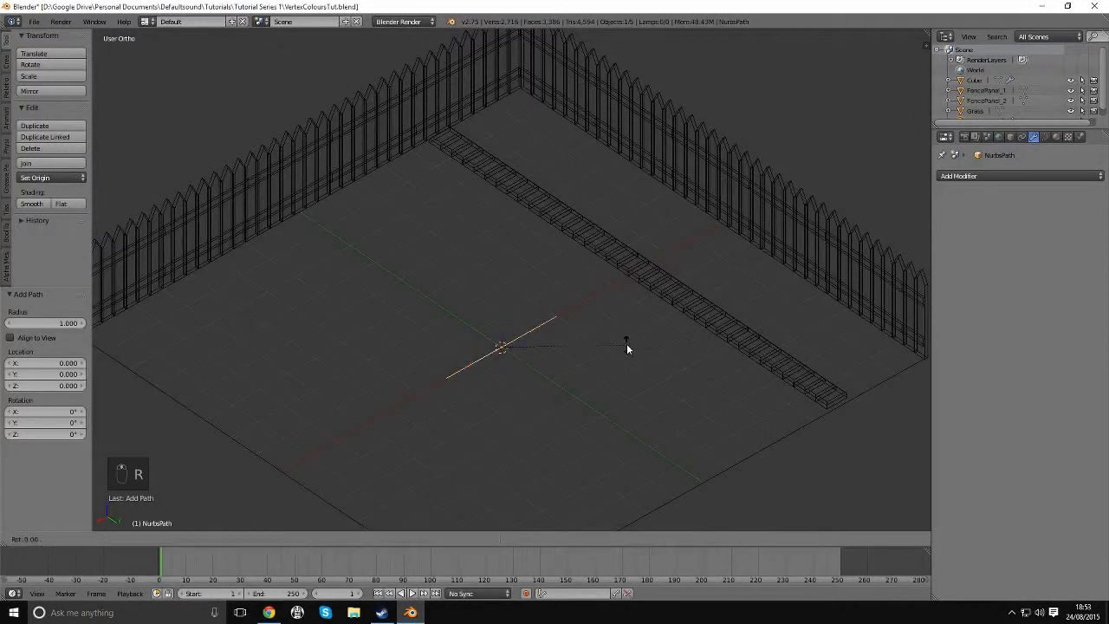
{"action": "key", "text": "z"}
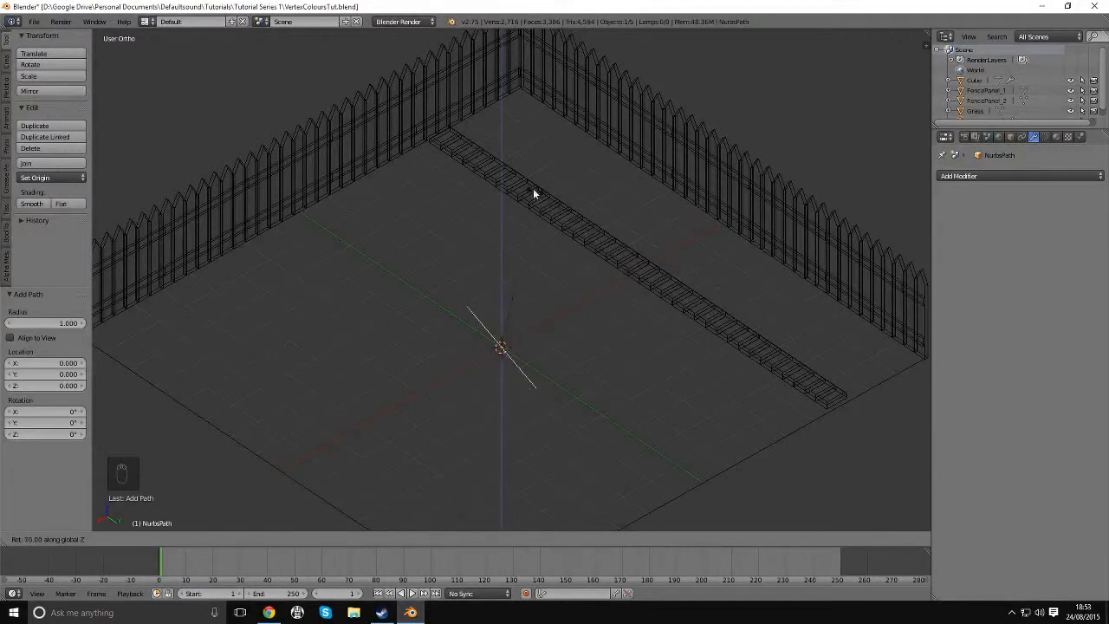
{"action": "left_click", "coordinate": [503, 176]}
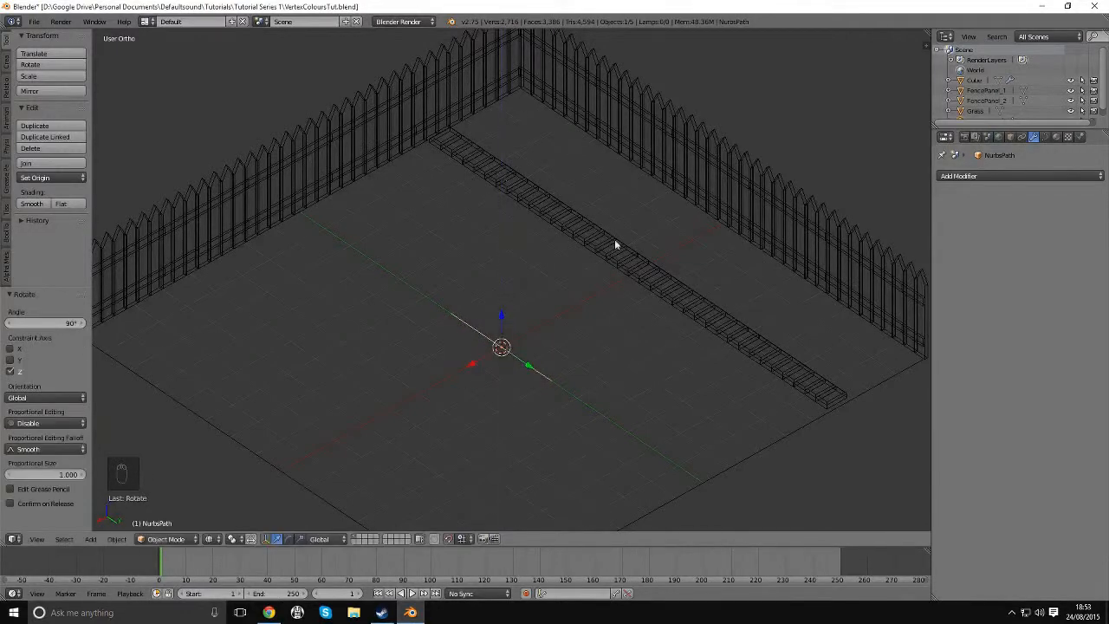
Examine the path's control points in Edit Mode by selecting the ones towards one end.
{"action": "middle_click_drag", "start_coordinate": [655, 390], "coordinate": [660, 329], "text": "shift"}
{"action": "scroll", "coordinate": [663, 330], "scroll_direction": "up", "scroll_amount": 1}
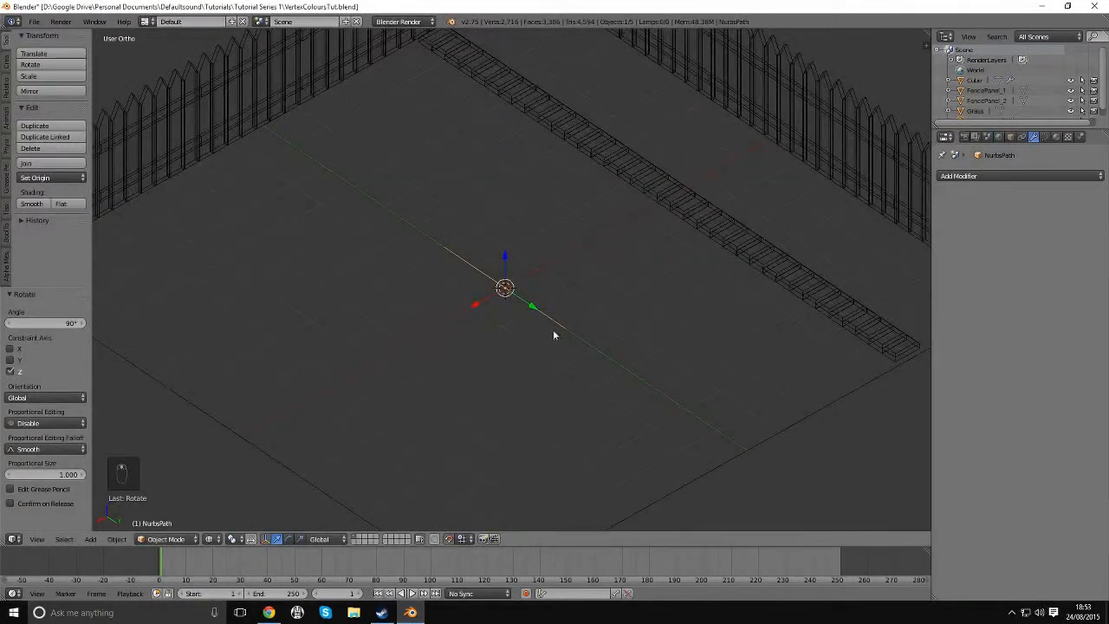
{"action": "scroll", "coordinate": [546, 327], "scroll_direction": "up", "scroll_amount": 2}
{"action": "key", "text": "Tab"}
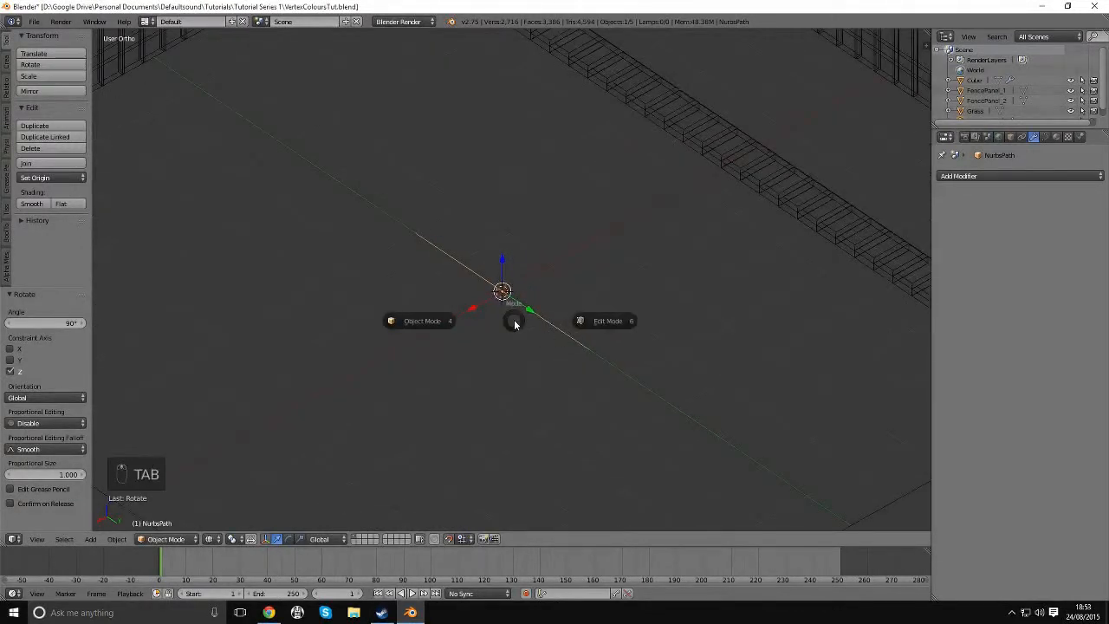
{"action": "left_click", "coordinate": [581, 322]}
{"action": "scroll", "coordinate": [604, 356], "scroll_direction": "up", "scroll_amount": 5}
{"action": "middle_click_drag", "start_coordinate": [589, 393], "coordinate": [635, 412]}
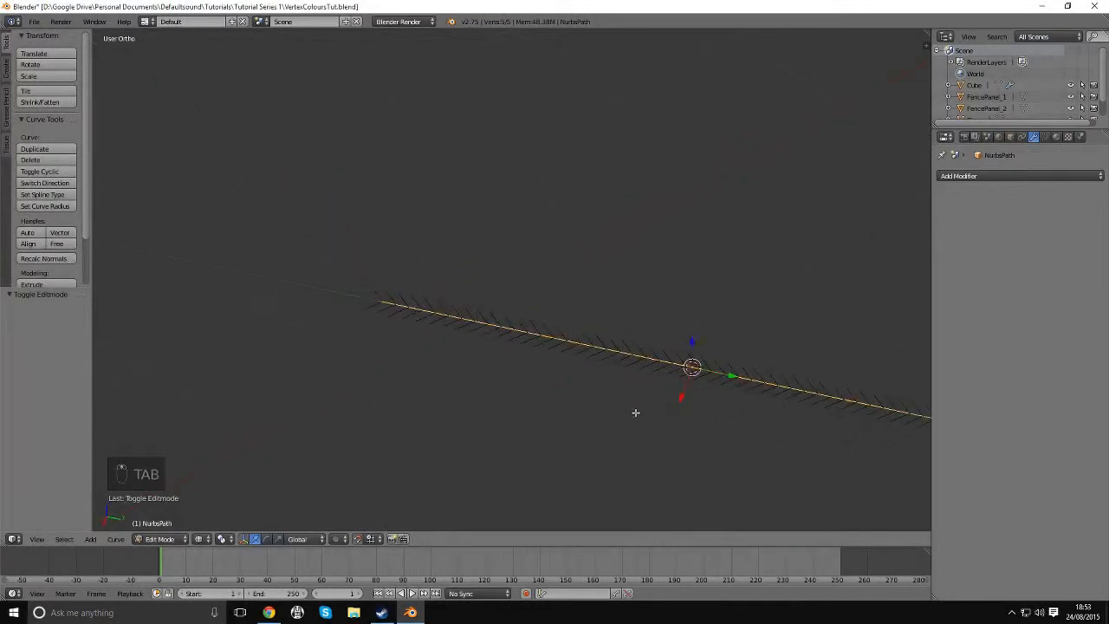
{"action": "middle_click_drag", "start_coordinate": [730, 412], "coordinate": [574, 307], "text": "shift"}
{"action": "right_click", "coordinate": [688, 279]}
{"action": "right_click", "coordinate": [841, 319], "text": "shift"}
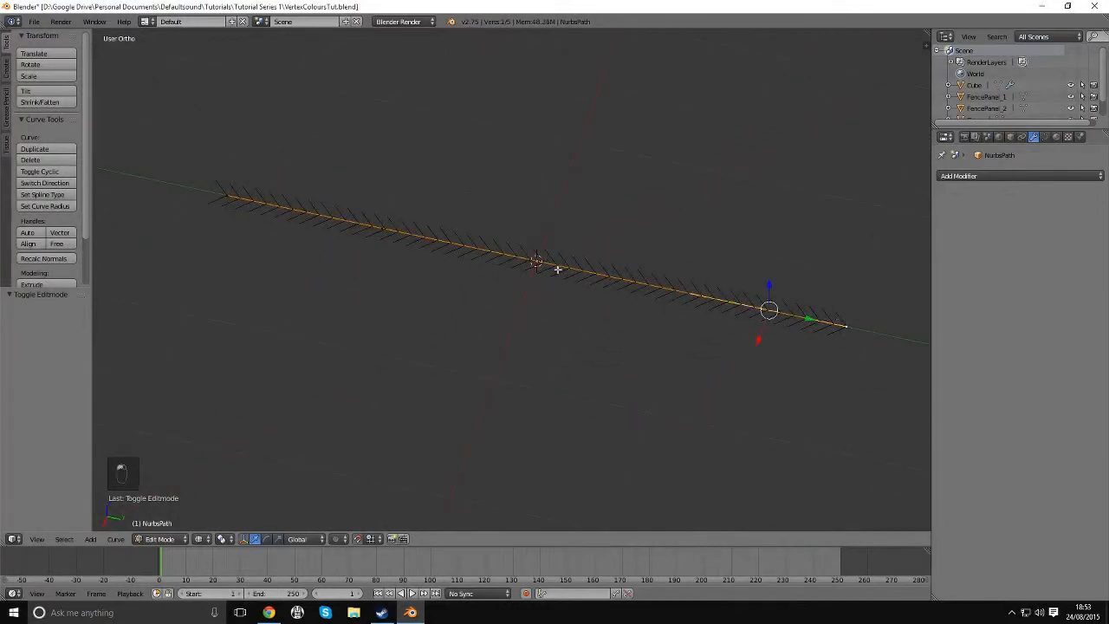
Try to move one of the path's inner control points along the X axis, and return to Object Mode.
{"action": "right_click", "coordinate": [350, 231]}
{"action": "scroll", "coordinate": [404, 269], "scroll_direction": "down", "scroll_amount": 3}
{"action": "key", "text": "g"}
{"action": "key", "text": "x"}
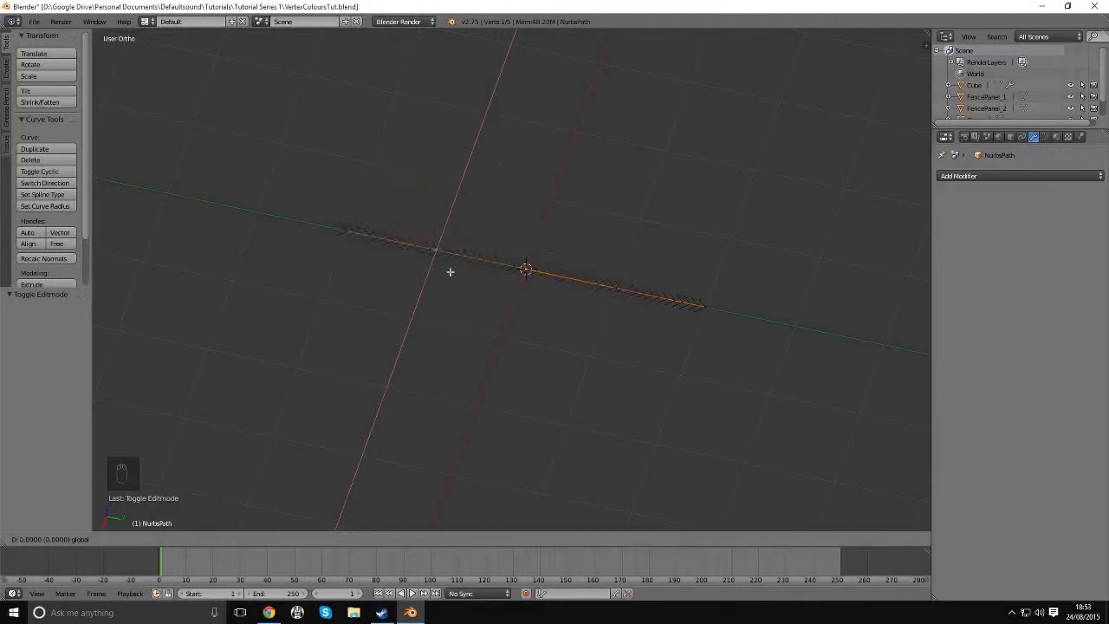
{"action": "left_click", "coordinate": [453, 298]}
{"action": "scroll", "coordinate": [454, 298], "scroll_direction": "down", "scroll_amount": 6}
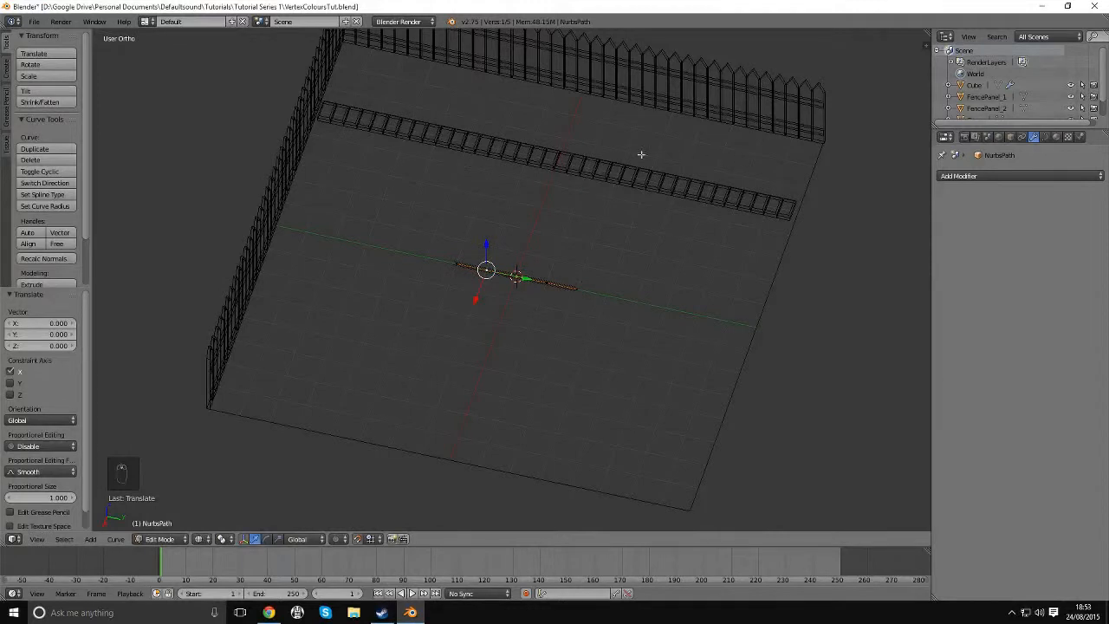
{"action": "key", "text": "Tab"}
Move the whole path -5 along the X axis so it lies on the brick row.
{"action": "middle_click_drag", "start_coordinate": [545, 191], "coordinate": [534, 338]}
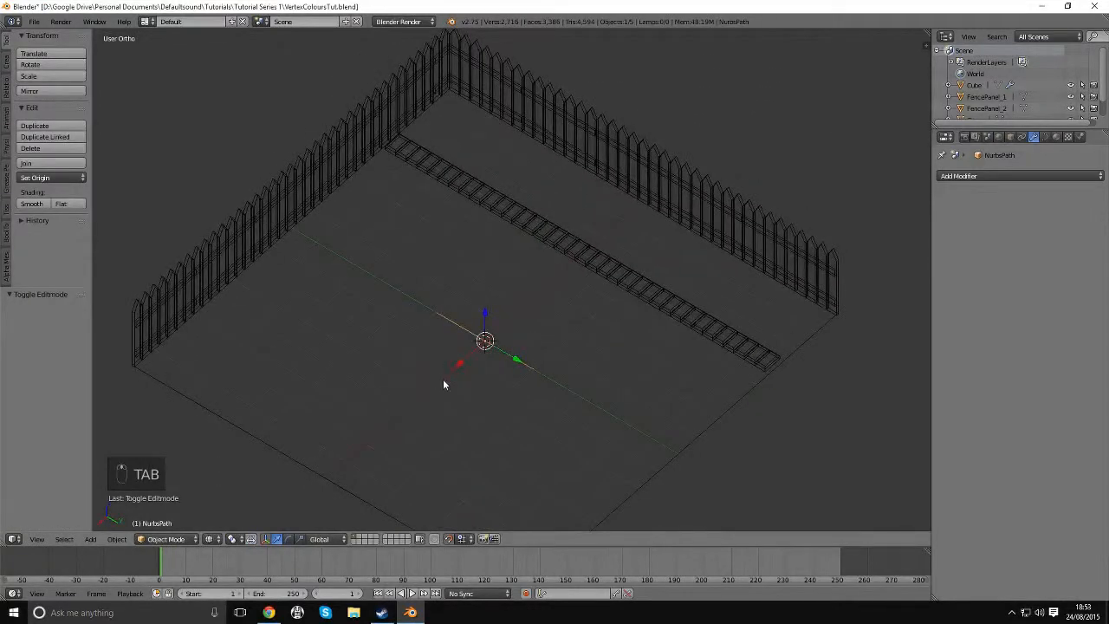
{"action": "key", "text": "g"}
{"action": "key", "text": "x"}
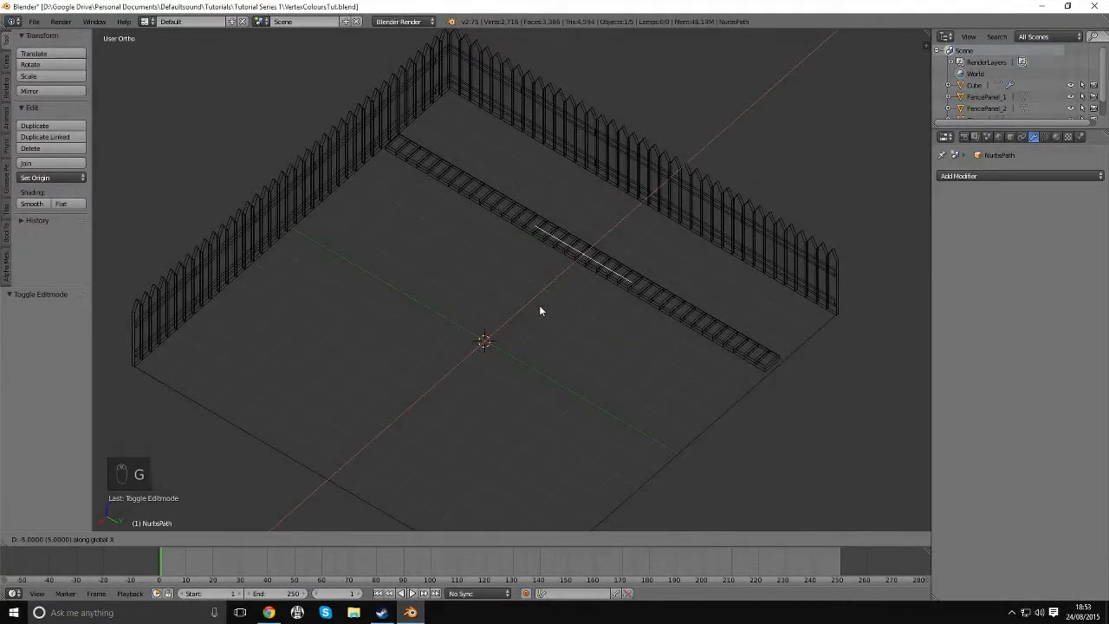
{"action": "left_click", "coordinate": [540, 305]}
{"action": "mouse_move", "coordinate": [607, 304]}
{"action": "middle_mouse_down"}
{"action": "mouse_move", "coordinate": [449, 290]}
{"action": "mouse_move", "coordinate": [560, 318]}
{"action": "mouse_move", "coordinate": [601, 311]}
{"action": "middle_mouse_up"}
{"action": "key", "text": "Tab"}
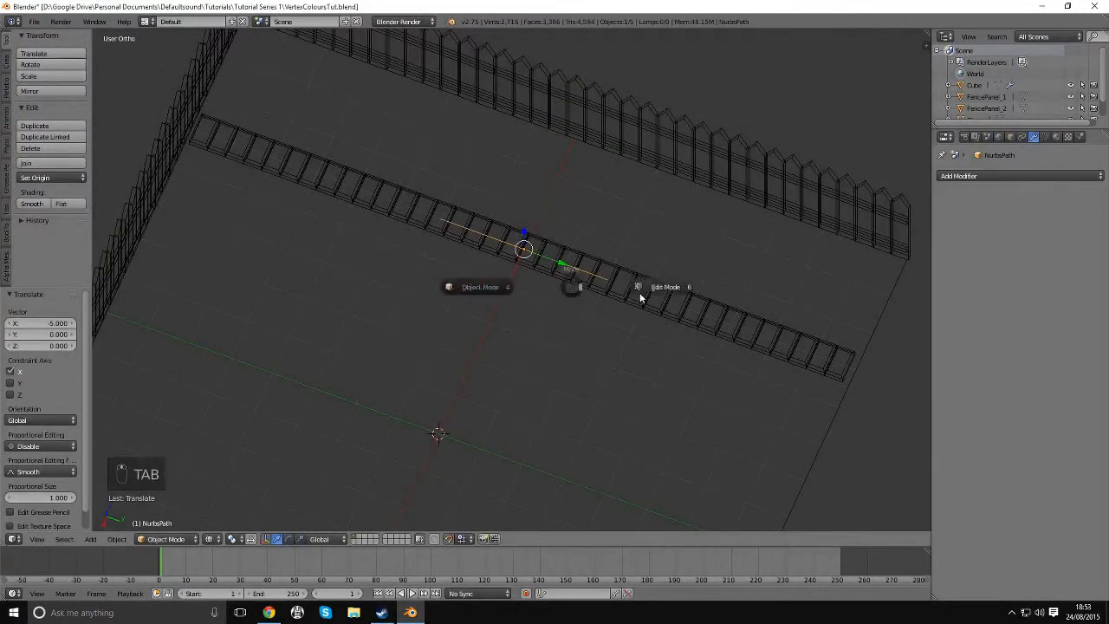
{"action": "key", "text": "Tab"}
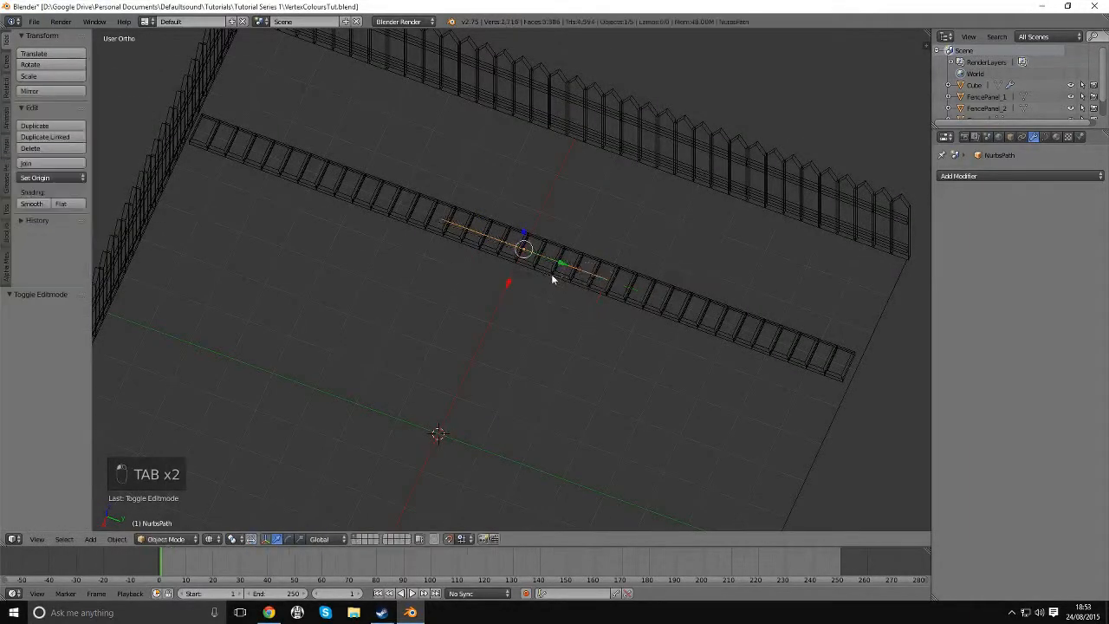
Add a Curve modifier to the arrayed brick row and set NurbsPath as its object.
{"action": "middle_click_drag", "start_coordinate": [552, 278], "coordinate": [565, 279]}
{"action": "right_click", "coordinate": [657, 330]}
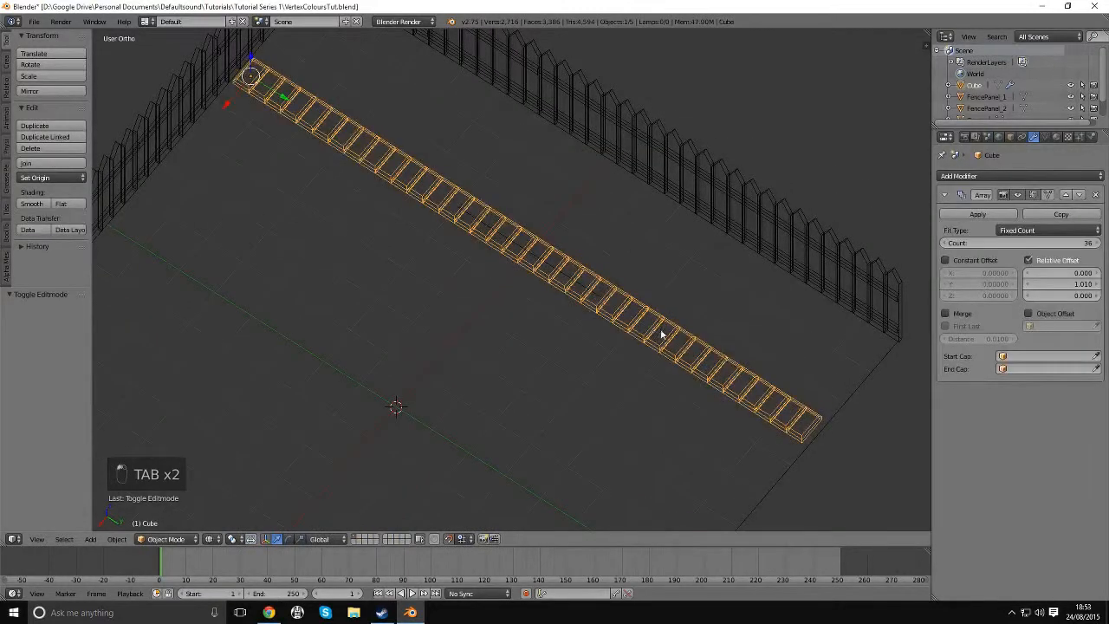
{"action": "left_click", "coordinate": [1004, 176]}
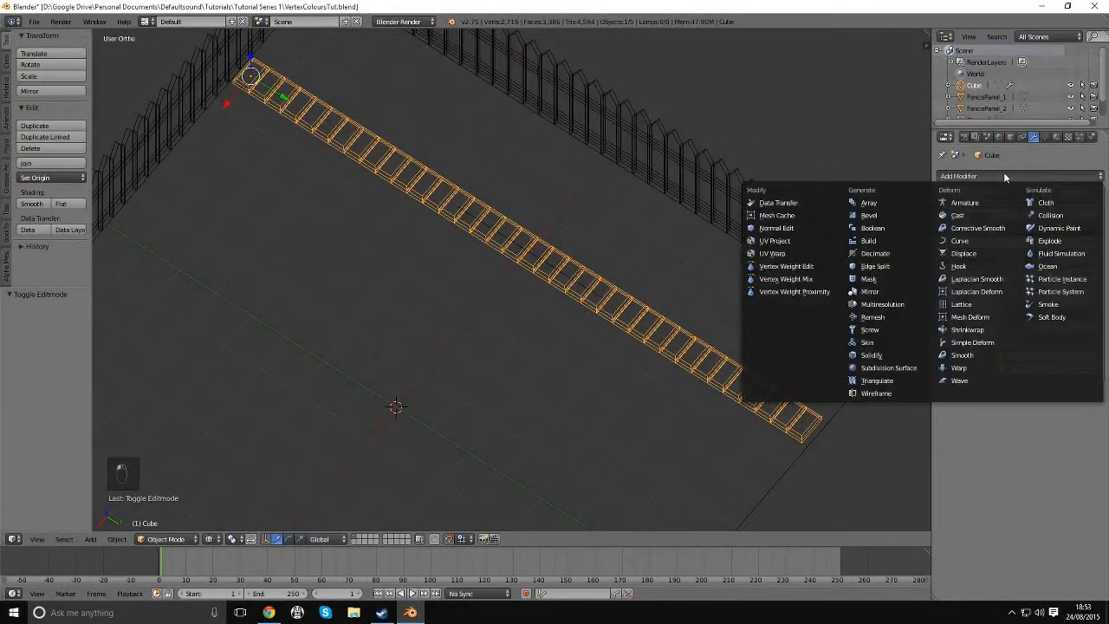
{"action": "left_click", "coordinate": [988, 242]}
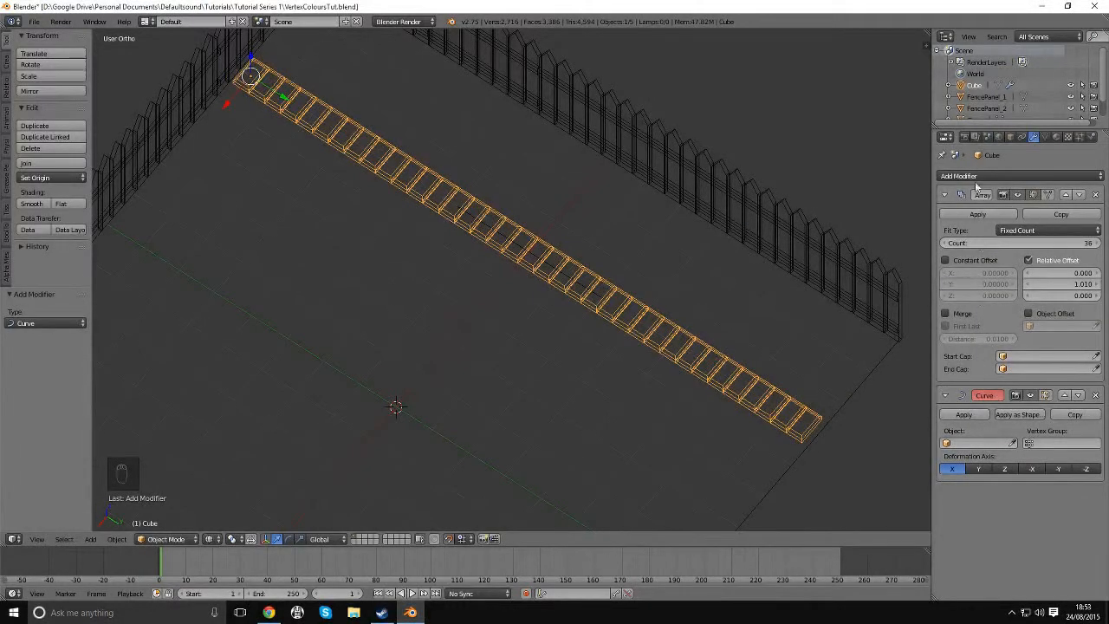
{"action": "middle_click_drag", "start_coordinate": [763, 399], "coordinate": [700, 329]}
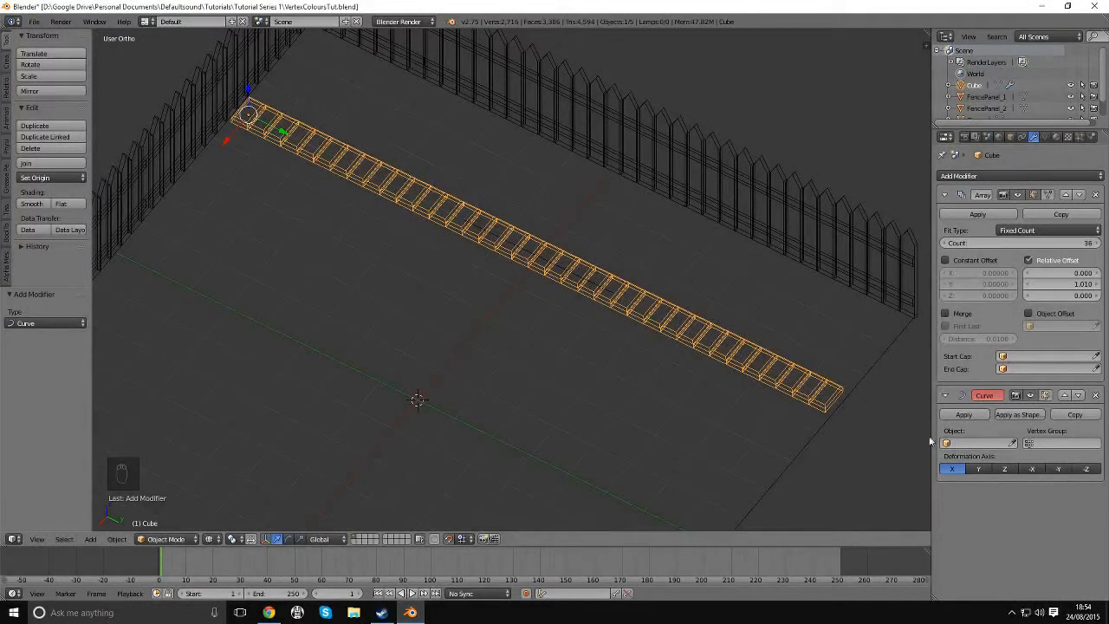
{"action": "left_click", "coordinate": [987, 443]}
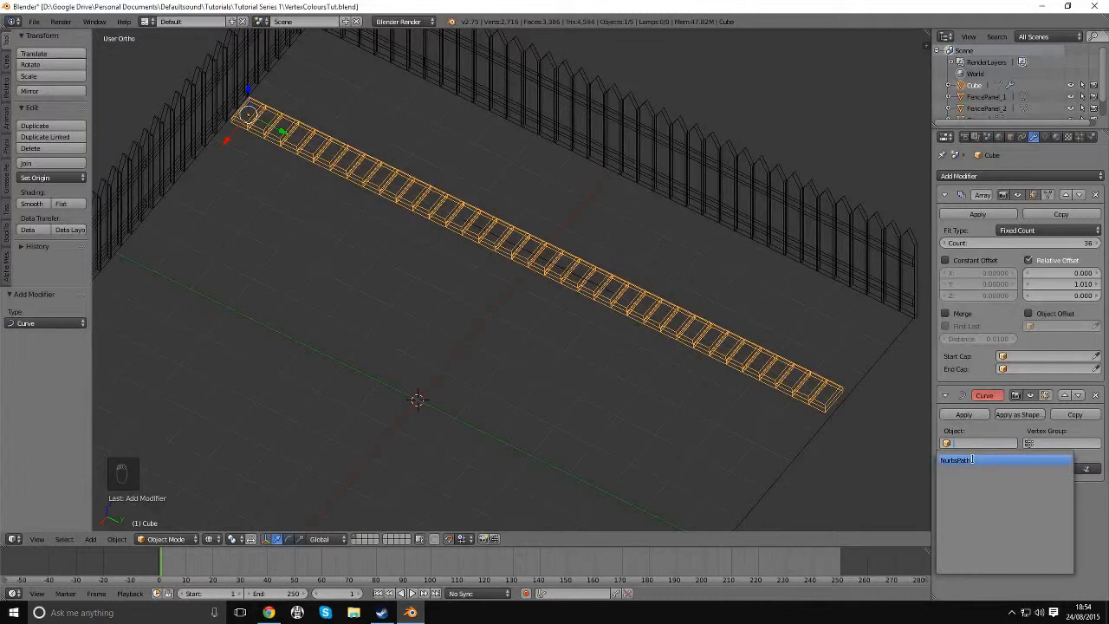
{"action": "left_click", "coordinate": [971, 459]}
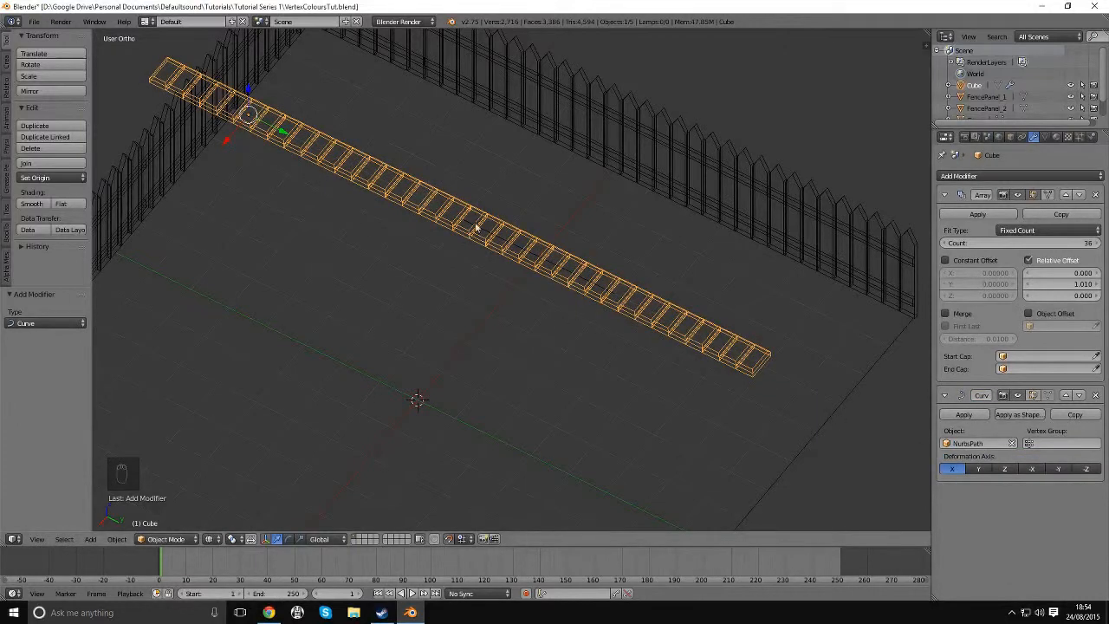
Try to slide the path object along the Y axis to reposition the bricks.
{"action": "right_click", "coordinate": [505, 245]}
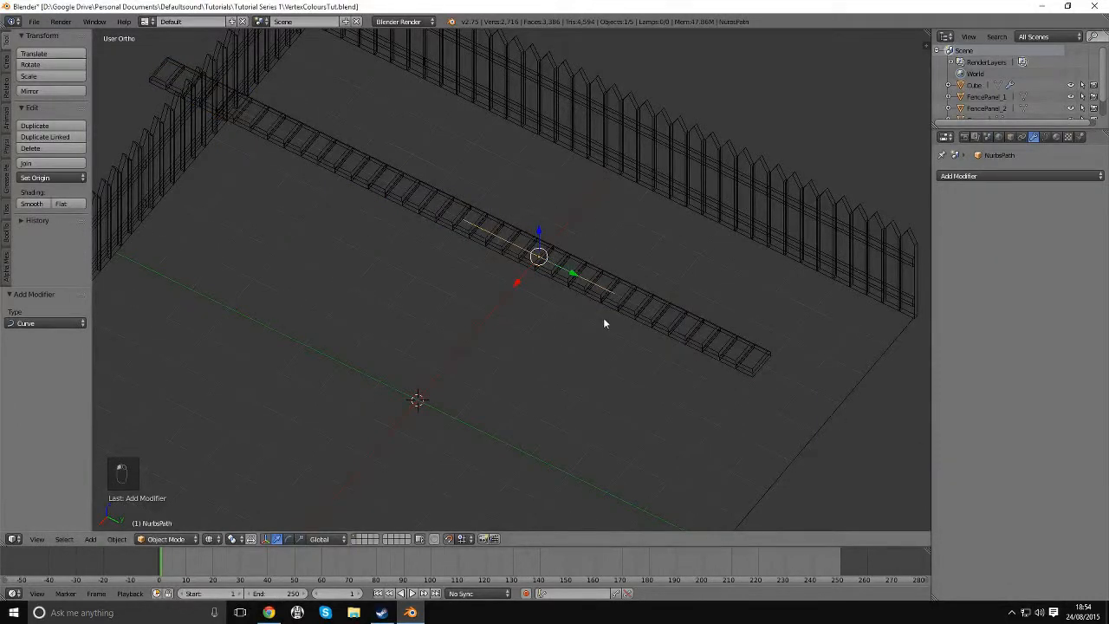
{"action": "key", "text": "g"}
{"action": "key", "text": "y"}
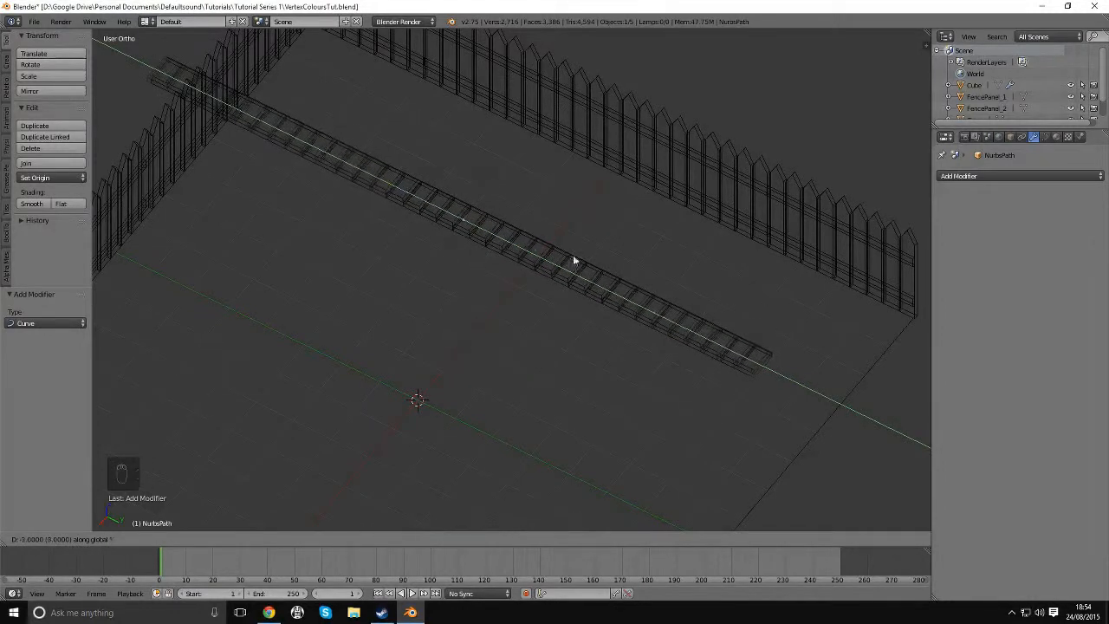
{"action": "left_click", "coordinate": [373, 185]}
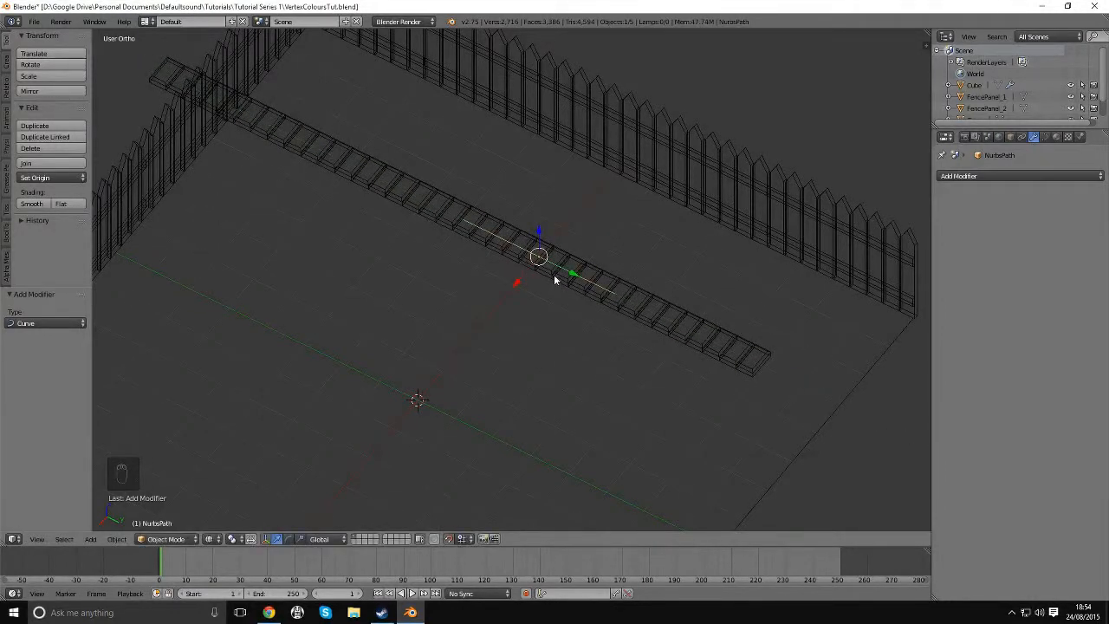
Enter Edit Mode on the path and try shifting its end control point along the X axis.
{"action": "key", "text": "Tab"}
{"action": "left_click", "coordinate": [621, 283]}
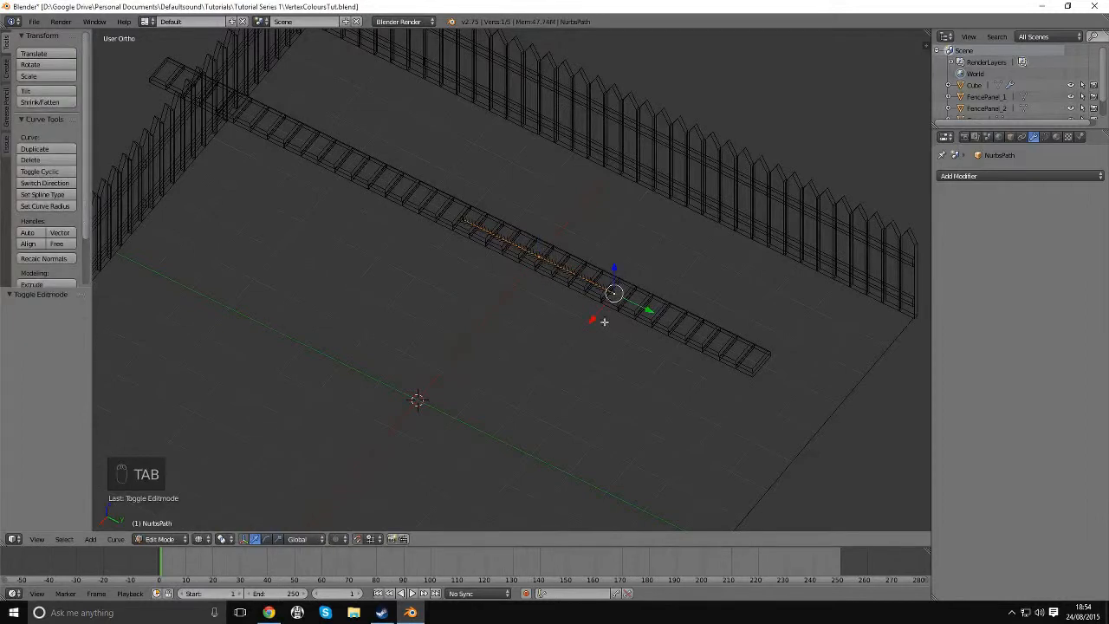
{"action": "mouse_move", "coordinate": [595, 320]}
{"action": "left_mouse_down"}
{"action": "mouse_move", "coordinate": [654, 253]}
{"action": "mouse_move", "coordinate": [595, 321]}
{"action": "mouse_move", "coordinate": [624, 303]}
{"action": "mouse_move", "coordinate": [685, 214]}
{"action": "mouse_move", "coordinate": [620, 260]}
{"action": "mouse_move", "coordinate": [600, 309]}
{"action": "left_mouse_up"}
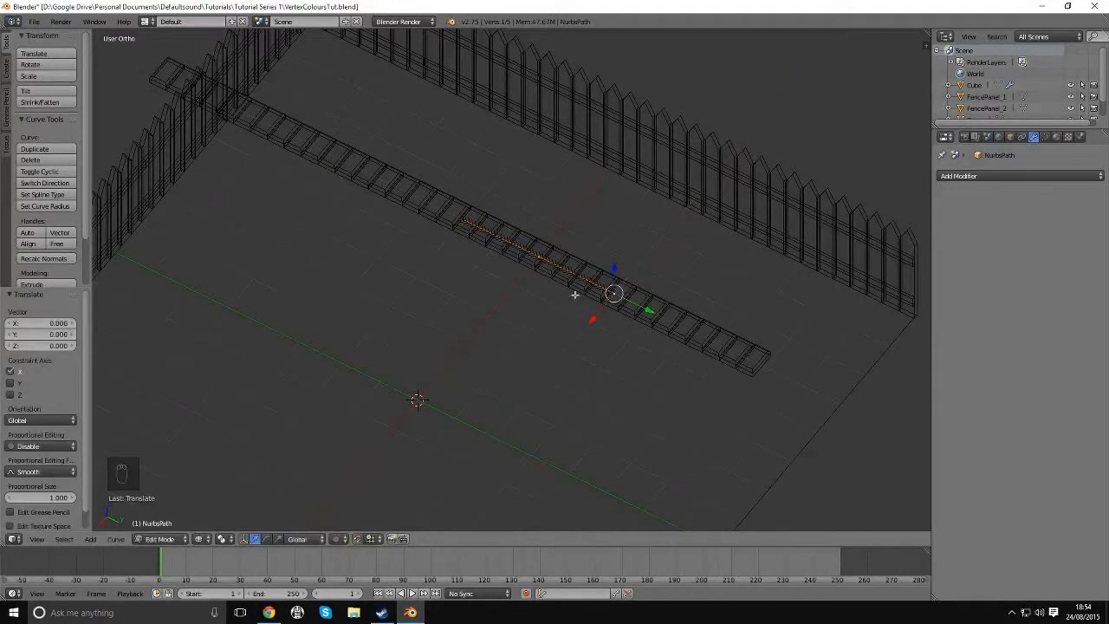
Try moving the control point at the path's opposite end, and undo the move.
{"action": "middle_click_drag", "start_coordinate": [505, 274], "coordinate": [589, 345]}
{"action": "right_click", "coordinate": [455, 225]}
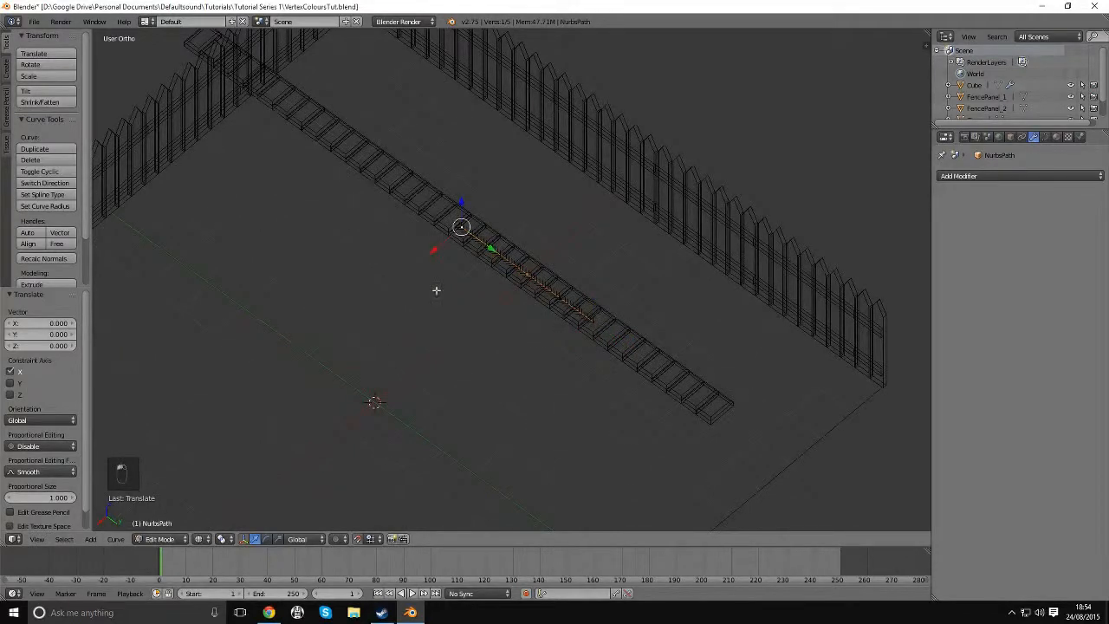
{"action": "middle_click_drag", "start_coordinate": [436, 289], "coordinate": [521, 368], "text": "shift"}
{"action": "left_click_drag", "start_coordinate": [518, 293], "coordinate": [596, 356]}
{"action": "left_click", "coordinate": [583, 347]}
{"action": "middle_click_drag", "start_coordinate": [569, 376], "coordinate": [576, 296]}
{"action": "key", "text": "ctrl+z"}
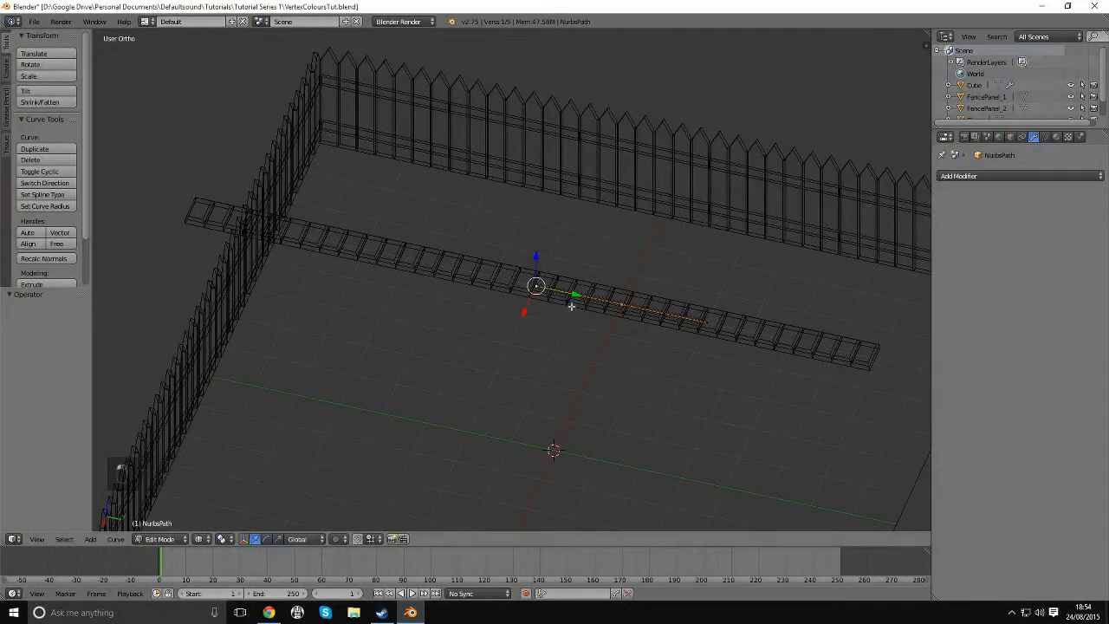
Try sliding the same end control point about 1.27 along Y, undo it, and repeat and undo the trial once more.
{"action": "left_click_drag", "start_coordinate": [575, 299], "coordinate": [639, 311]}
{"action": "left_click", "coordinate": [639, 310]}
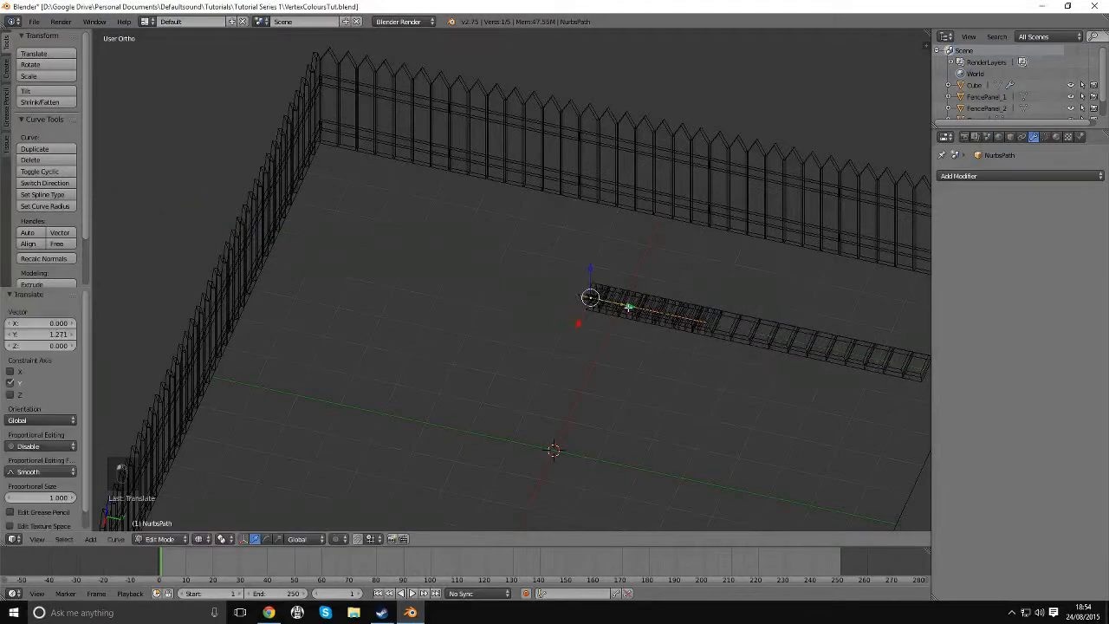
{"action": "key", "text": "ctrl+z"}
{"action": "middle_click_drag", "start_coordinate": [615, 316], "coordinate": [572, 321]}
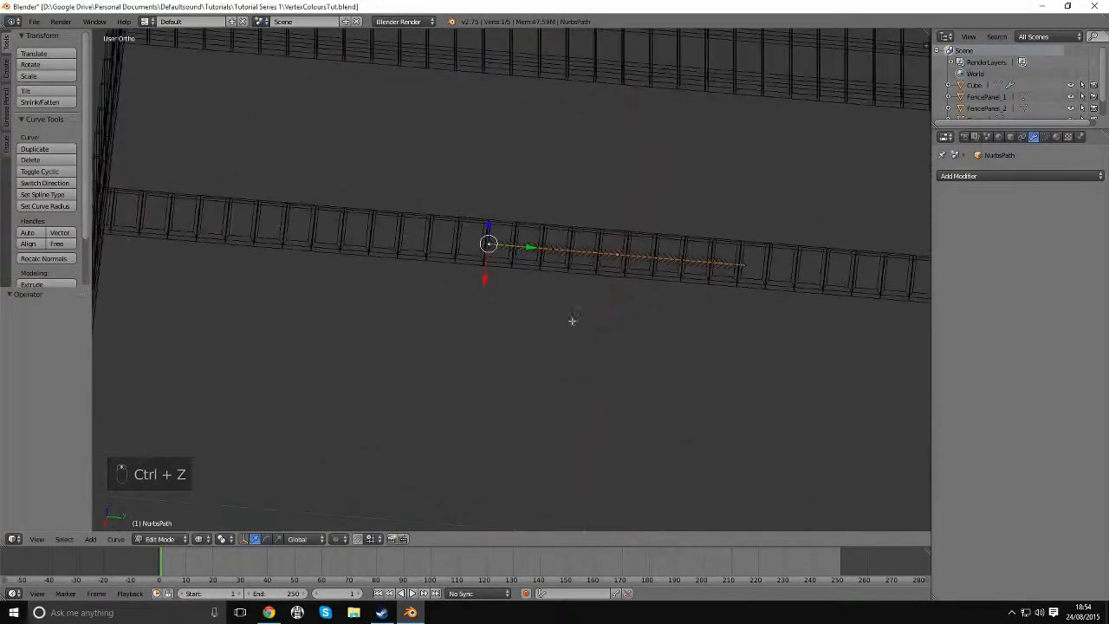
{"action": "left_click_drag", "start_coordinate": [530, 247], "coordinate": [609, 255]}
{"action": "middle_click_drag", "start_coordinate": [466, 277], "coordinate": [595, 290]}
{"action": "key", "text": "ctrl+z"}
Select all the path's control points and move them about 2.12 along Y to bring the bricks inside the fence.
{"action": "key", "text": "a"}
{"action": "key", "text": "shift+a"}
{"action": "key", "text": "a"}
{"action": "key", "text": "g"}
{"action": "middle_click", "coordinate": [596, 292]}
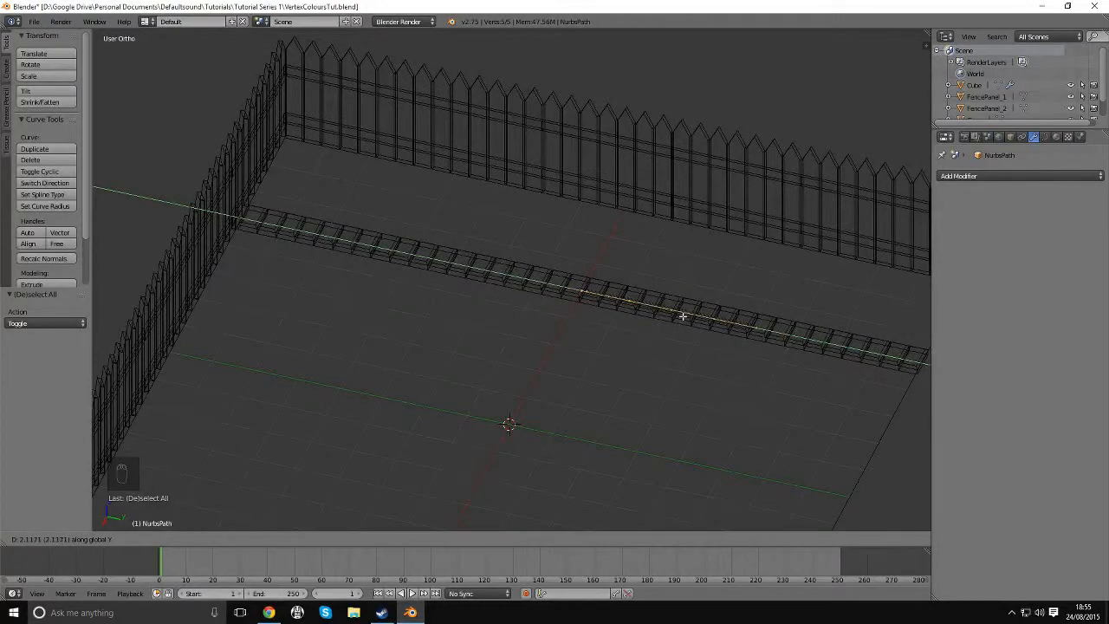
{"action": "left_click", "coordinate": [683, 316]}
Move the control point at the path's far end about -2.96 along the X axis to bend the brick row.
{"action": "middle_click_drag", "start_coordinate": [266, 222], "coordinate": [583, 258]}
{"action": "middle_click_drag", "start_coordinate": [688, 293], "coordinate": [631, 340]}
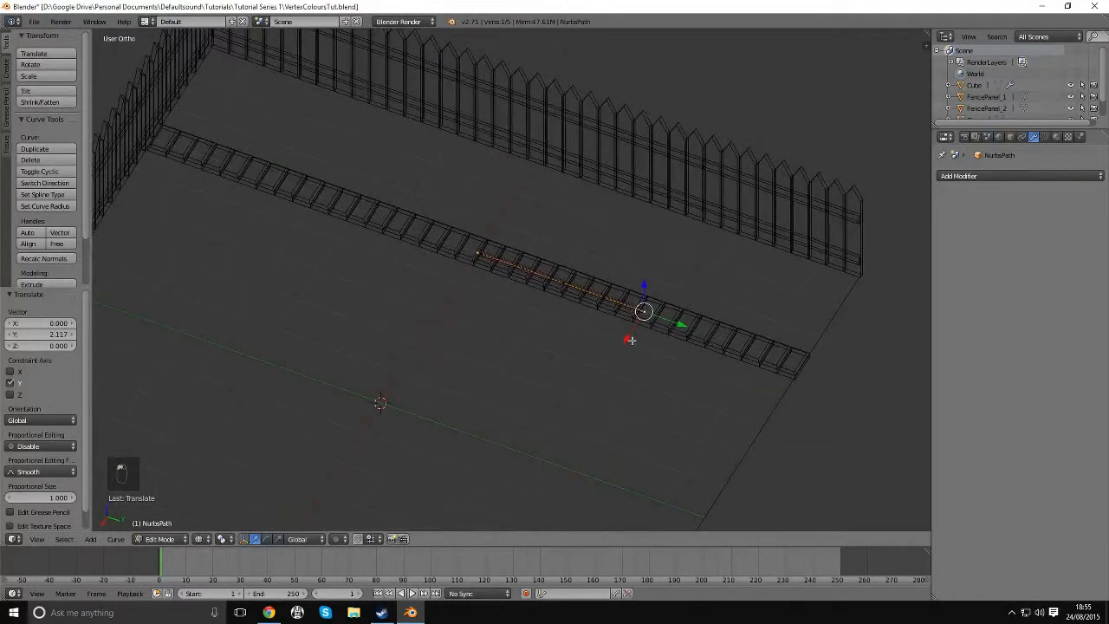
{"action": "key", "text": "g"}
{"action": "key", "text": "x"}
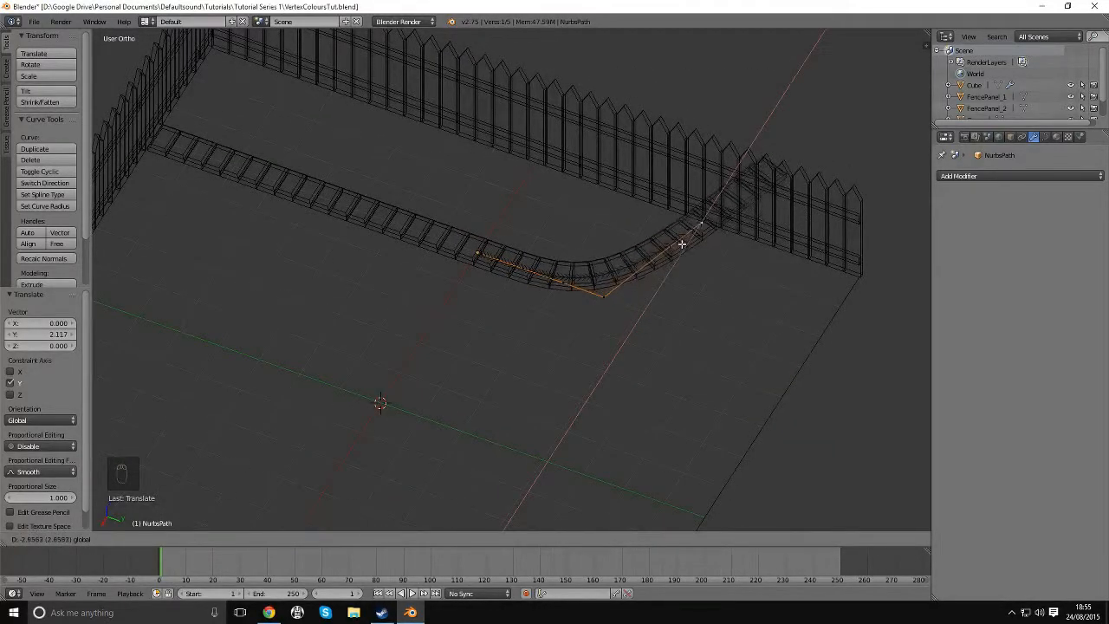
{"action": "left_click", "coordinate": [684, 241]}
{"action": "middle_click_drag", "start_coordinate": [577, 281], "coordinate": [571, 333]}
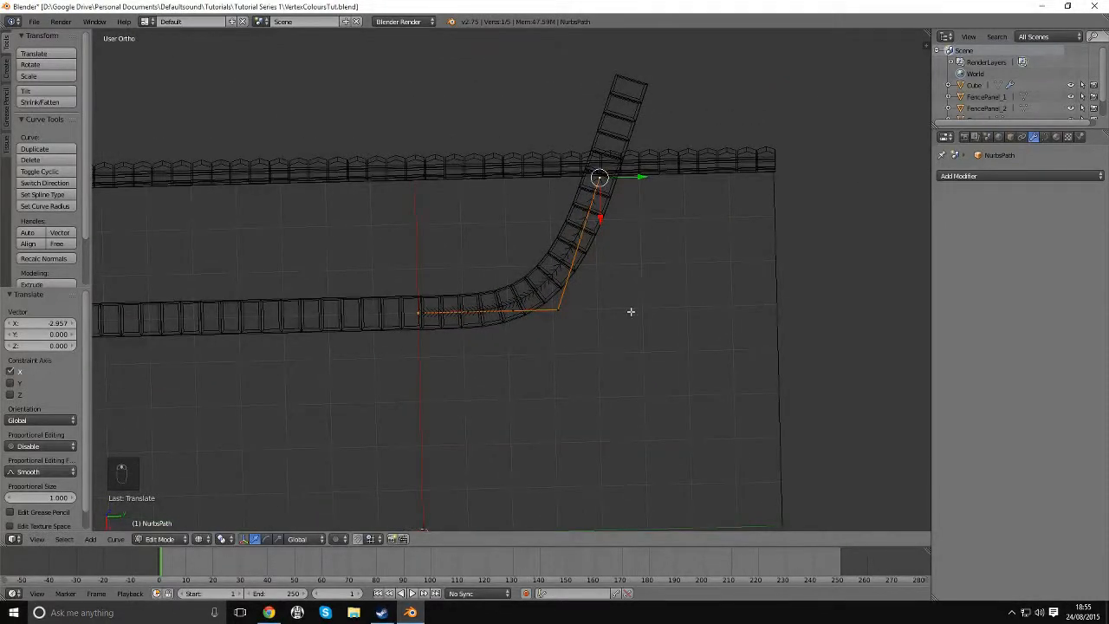
View the path from the top and undo the last move of its end control point.
{"action": "key", "text": "Insert"}
{"action": "key", "text": "KP_7"}
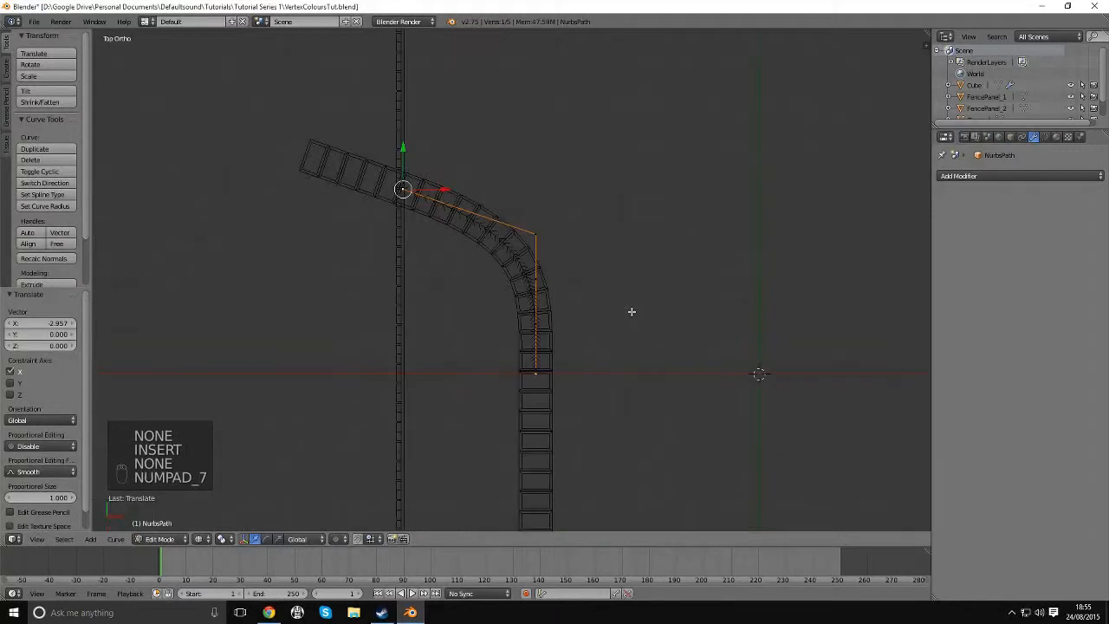
{"action": "middle_click_drag", "start_coordinate": [555, 230], "coordinate": [608, 265], "text": "shift"}
{"action": "middle_click_drag", "start_coordinate": [480, 250], "coordinate": [497, 264], "text": "shift"}
{"action": "scroll", "coordinate": [537, 263], "scroll_direction": "up", "scroll_amount": 2}
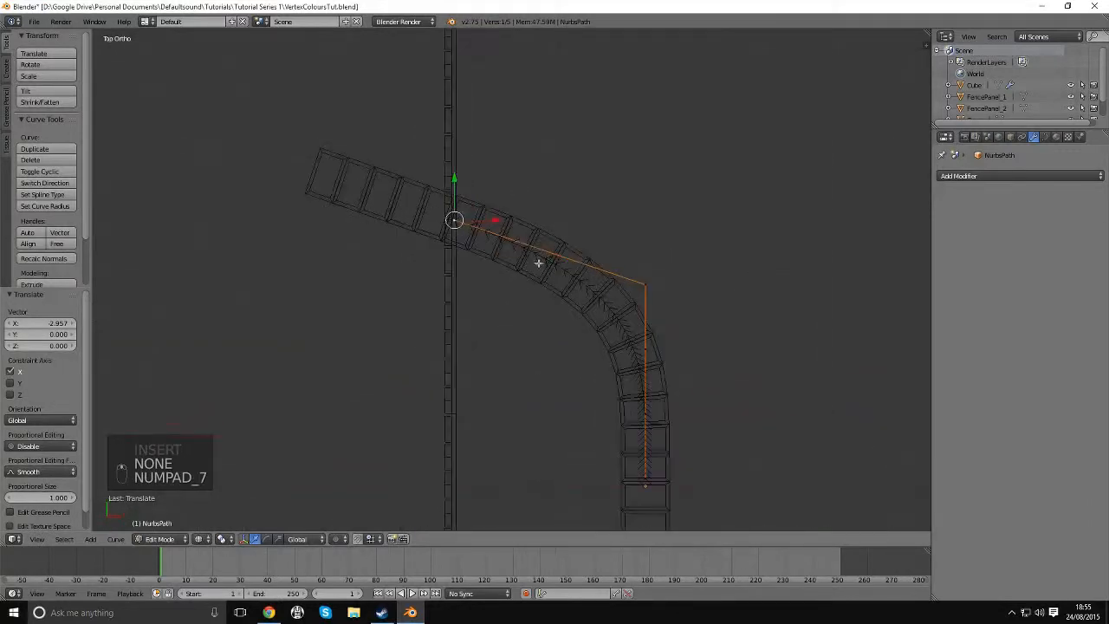
{"action": "middle_click_drag", "start_coordinate": [616, 258], "coordinate": [577, 196], "text": "shift"}
{"action": "key", "text": "ctrl+z"}
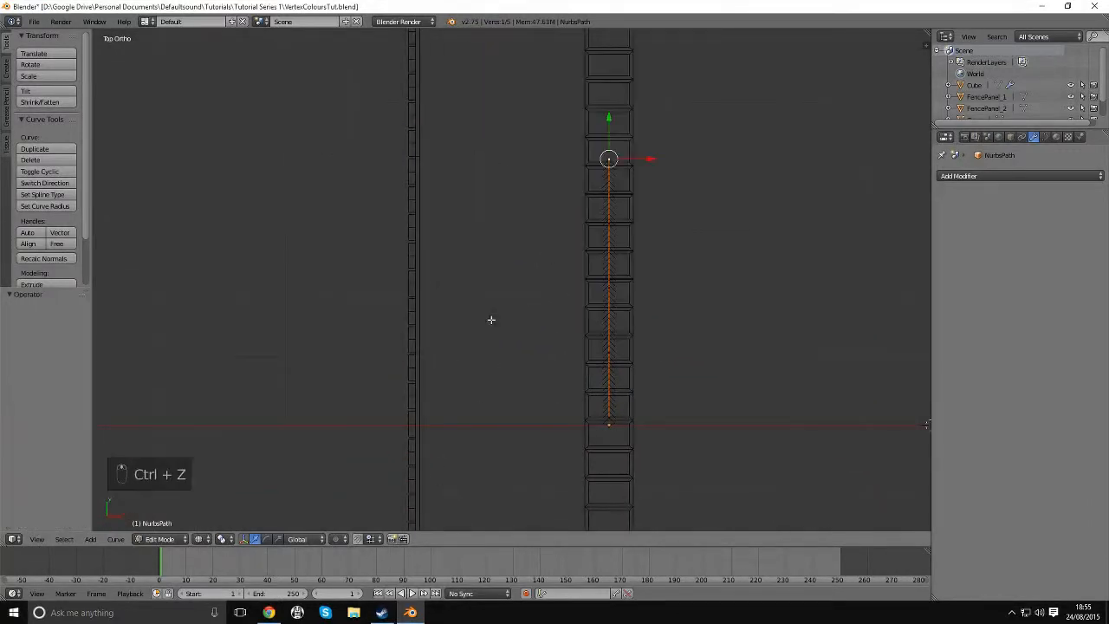
With increment snapping on, move the path's end control point -2.1 in X and -1 in Y, plus a further -0.2 in X.
{"action": "middle_click_drag", "start_coordinate": [607, 308], "coordinate": [612, 330], "text": "shift"}
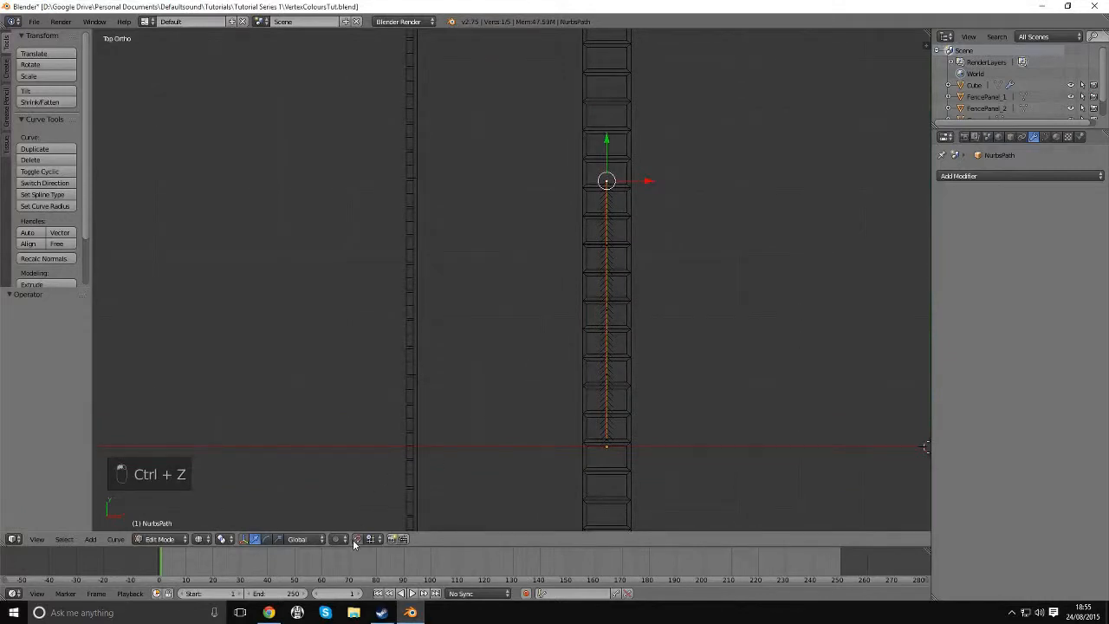
{"action": "key", "text": "g"}
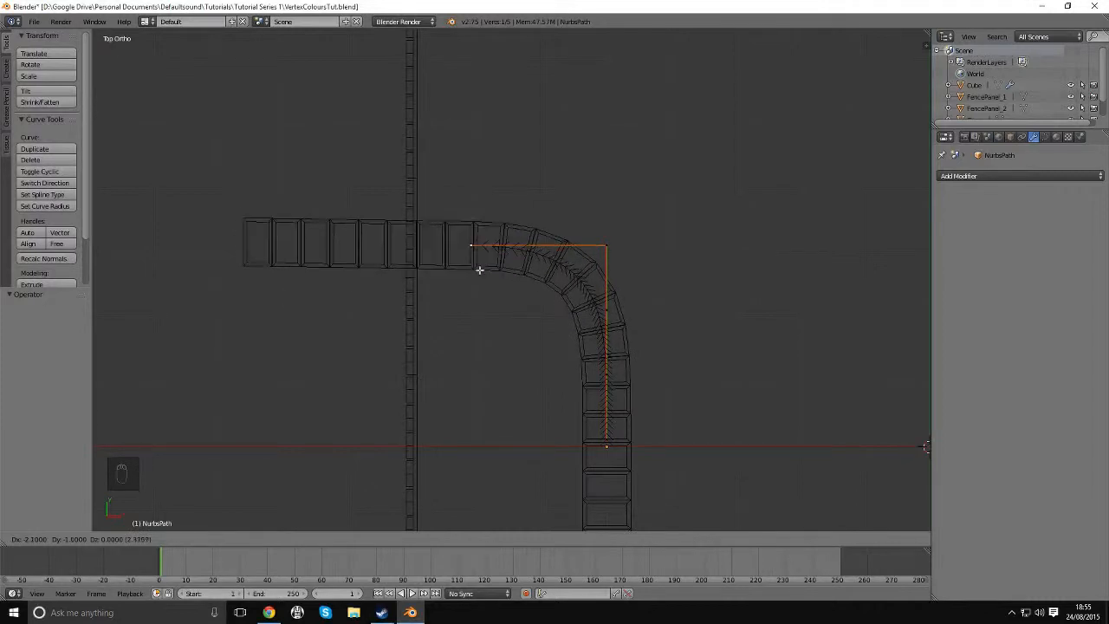
{"action": "left_click", "coordinate": [478, 270]}
{"action": "scroll", "coordinate": [477, 270], "scroll_direction": "up", "scroll_amount": 8}
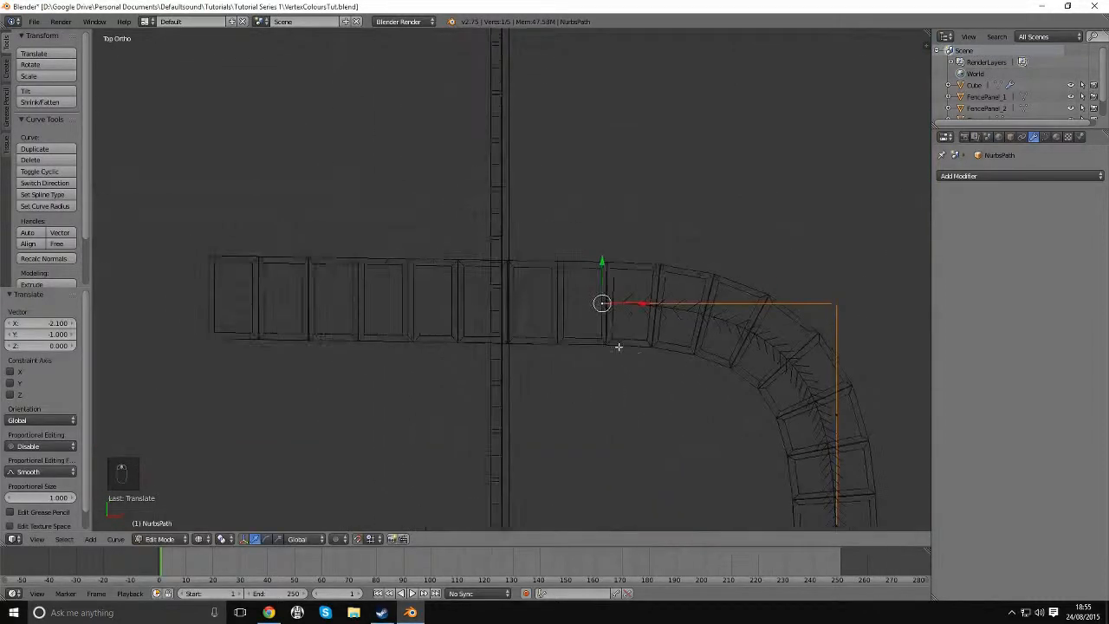
{"action": "key", "text": "g"}
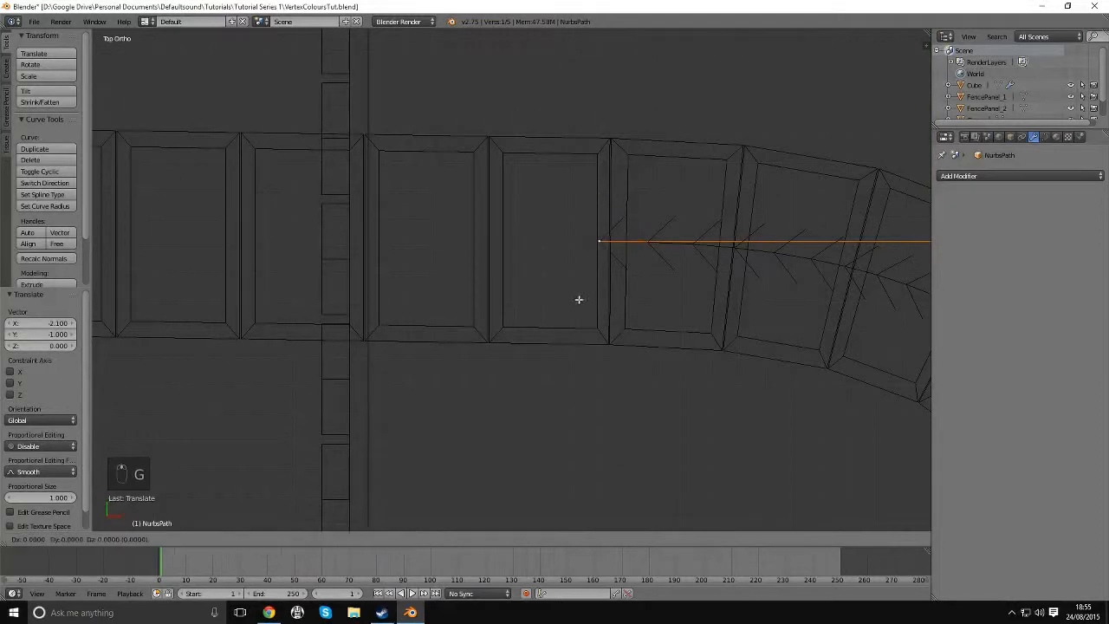
{"action": "left_click", "coordinate": [517, 297]}
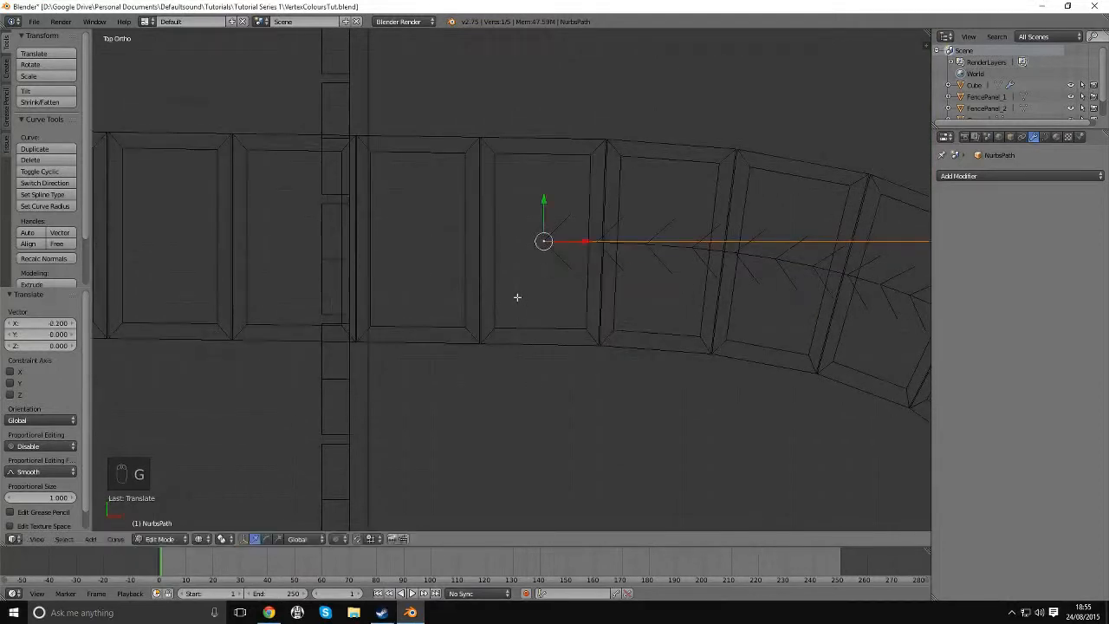
Move the path's end control point another -1.9 along the X axis, past the fence.
{"action": "scroll", "coordinate": [596, 336], "scroll_direction": "down", "scroll_amount": 2}
{"action": "scroll", "coordinate": [587, 279], "scroll_direction": "down", "scroll_amount": 4}
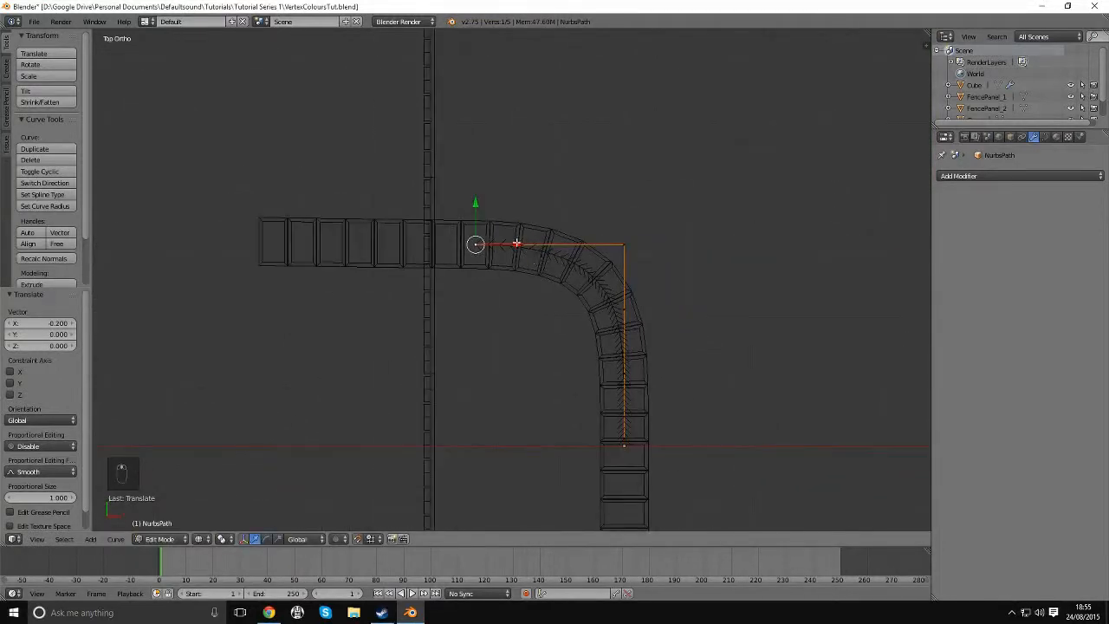
{"action": "middle_click_drag", "start_coordinate": [598, 284], "coordinate": [557, 225], "text": "shift"}
{"action": "key", "text": "g"}
{"action": "key", "text": "x"}
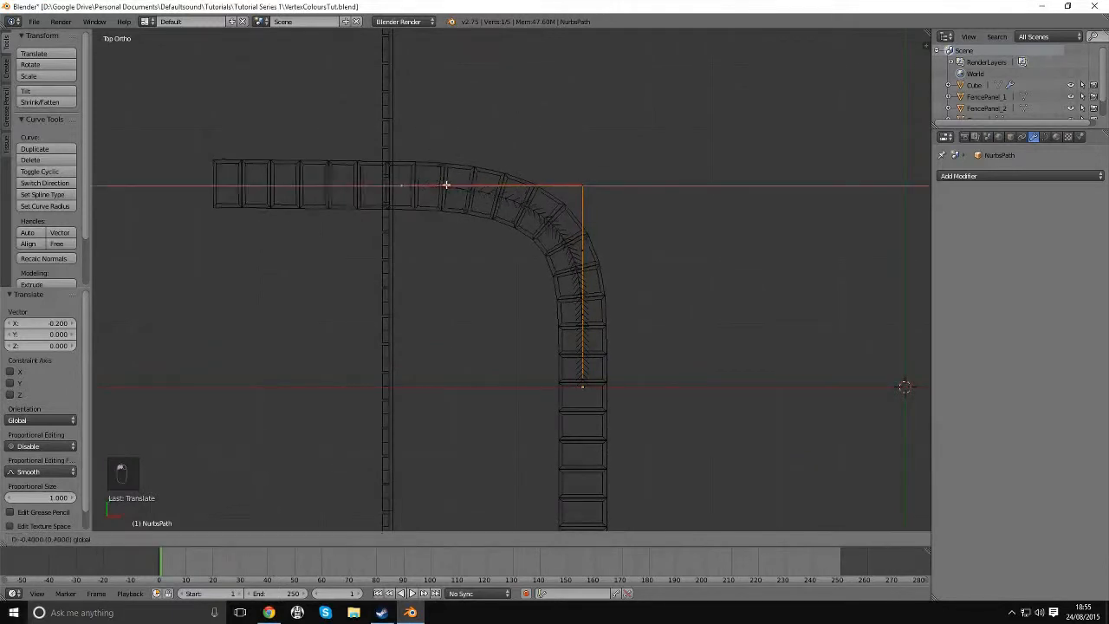
{"action": "left_click", "coordinate": [351, 184]}
Move the control point at the bend's corner -2.5 along X and shift it back 1.5 along X to round the curve.
{"action": "key", "text": "g"}
{"action": "key", "text": "x"}
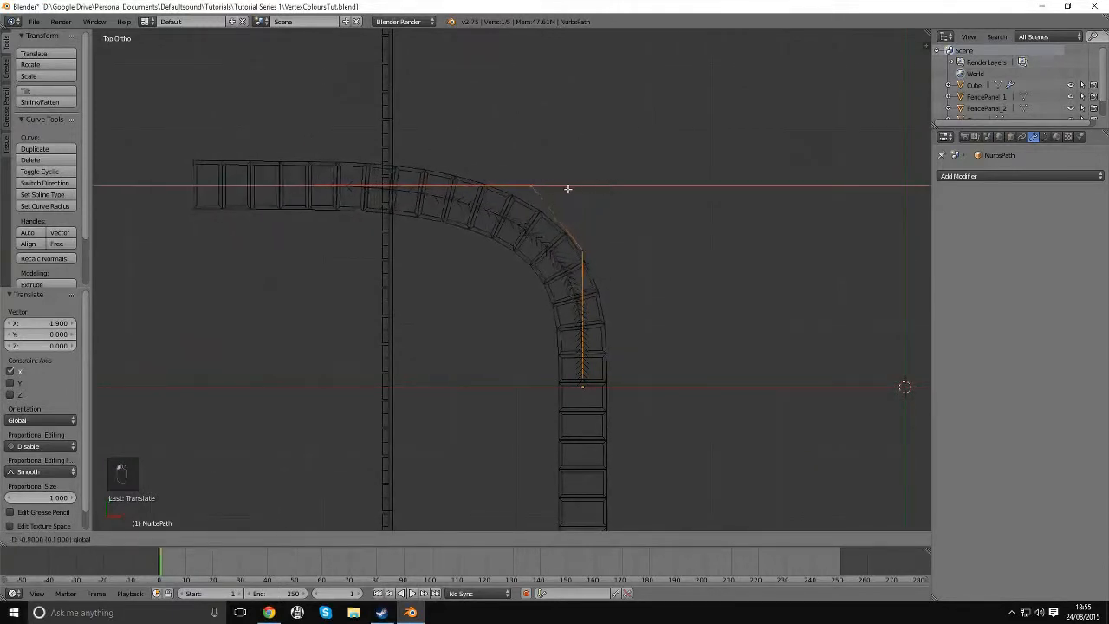
{"action": "left_click", "coordinate": [462, 190]}
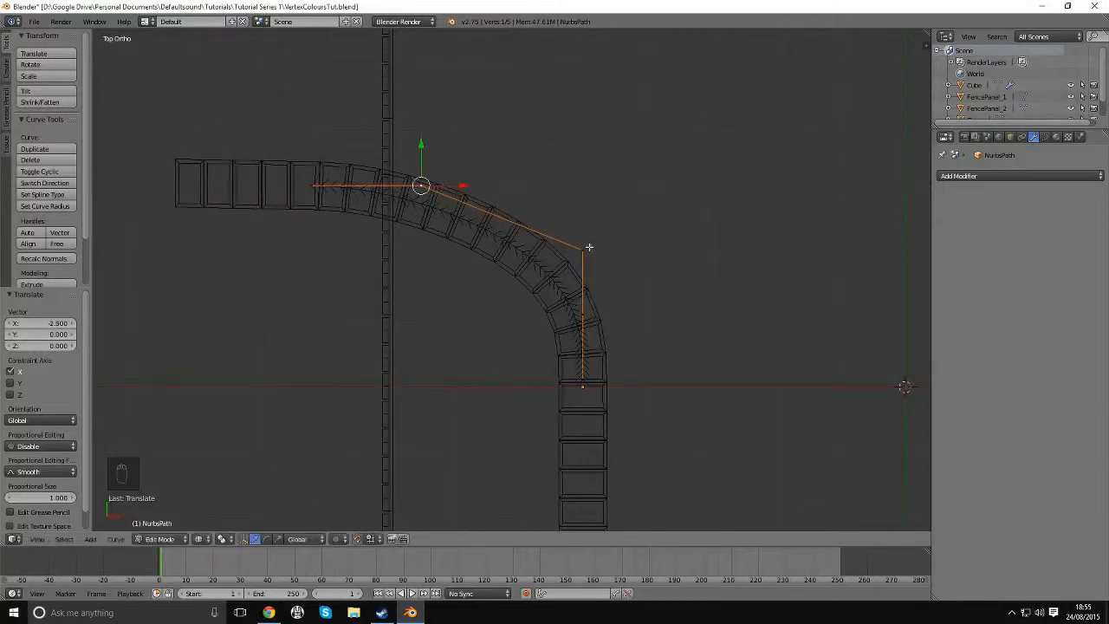
{"action": "key", "text": "g"}
{"action": "key", "text": "x"}
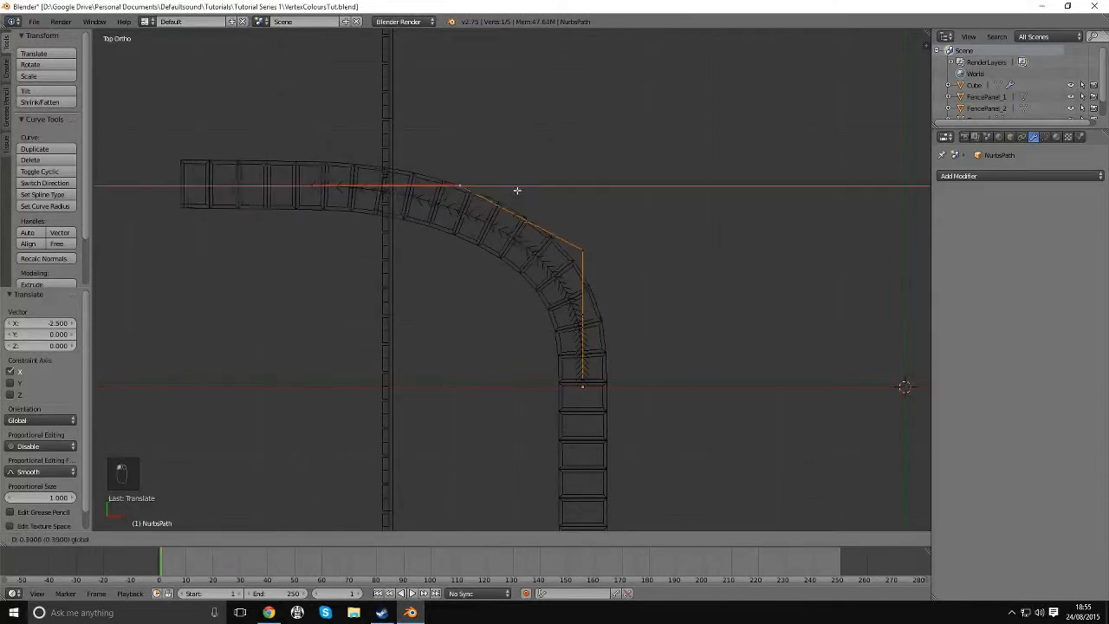
{"action": "left_click", "coordinate": [573, 189]}
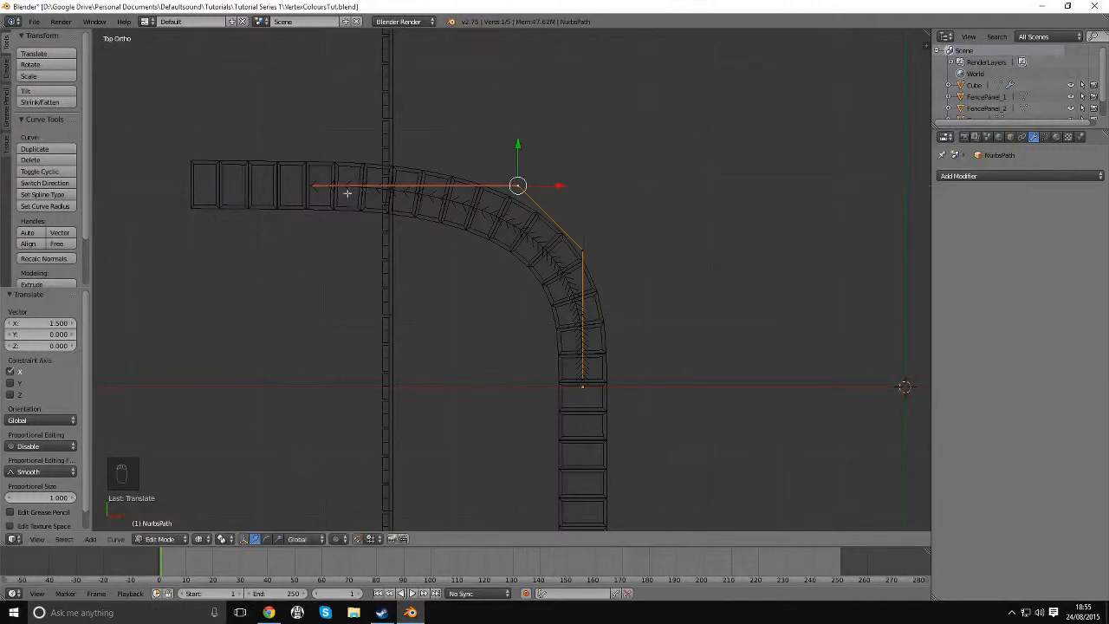
Move the path's end control point back about 1.3 along X to the fence line and deselect all points.
{"action": "key", "text": "g"}
{"action": "key", "text": "x"}
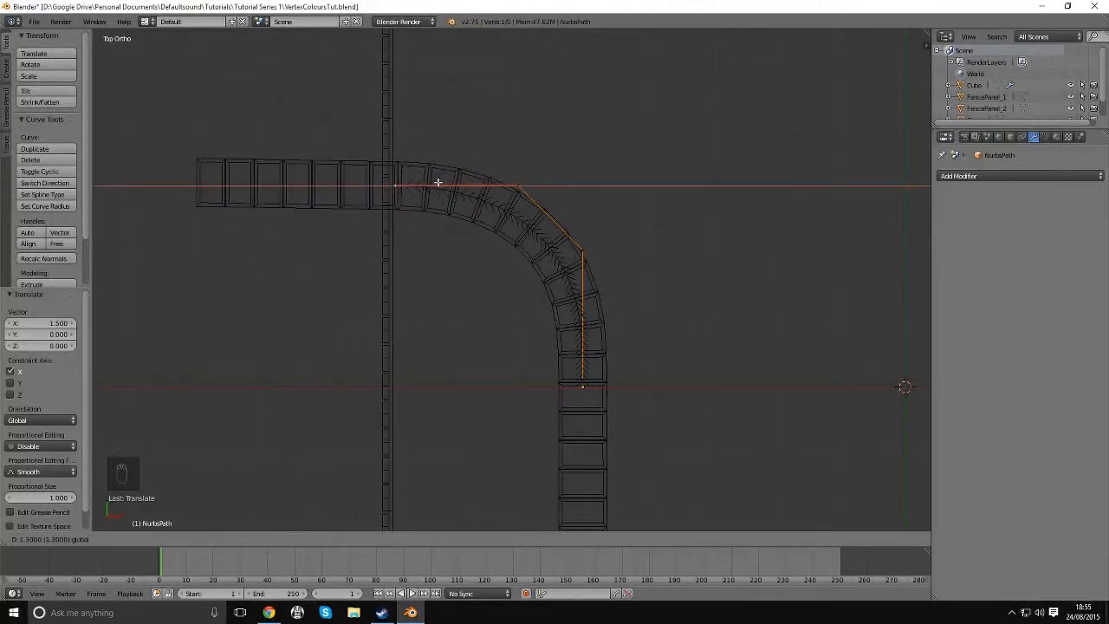
{"action": "left_click", "coordinate": [438, 182]}
{"action": "key", "text": "a"}
{"action": "middle_click_drag", "start_coordinate": [616, 367], "coordinate": [545, 237], "text": "shift"}
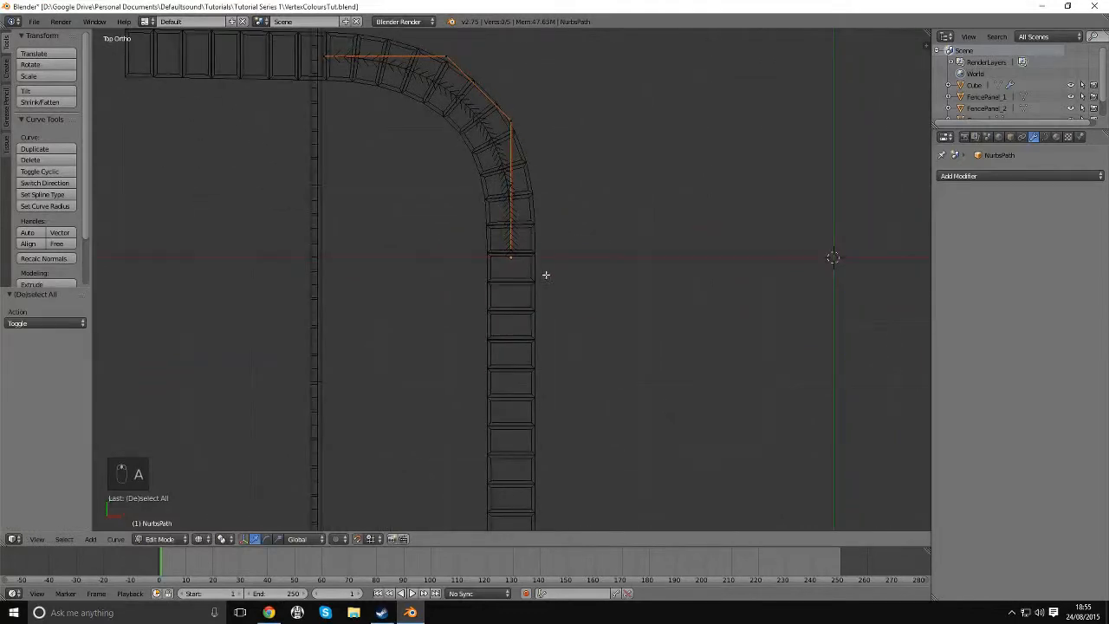
Inspect the curved brick row from several angles, leave the path's Edit Mode, and select the brick object.
{"action": "scroll", "coordinate": [547, 275], "scroll_direction": "down", "scroll_amount": 7}
{"action": "scroll", "coordinate": [572, 337], "scroll_direction": "up", "scroll_amount": 4}
{"action": "middle_click_drag", "start_coordinate": [572, 338], "coordinate": [403, 271]}
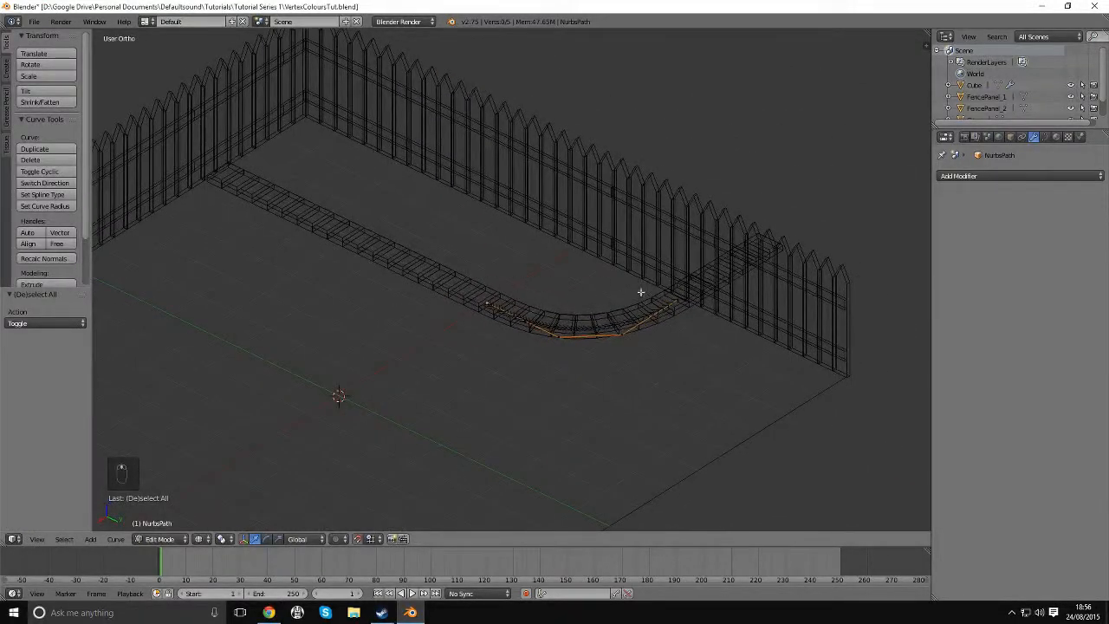
{"action": "middle_click_drag", "start_coordinate": [435, 238], "coordinate": [374, 222]}
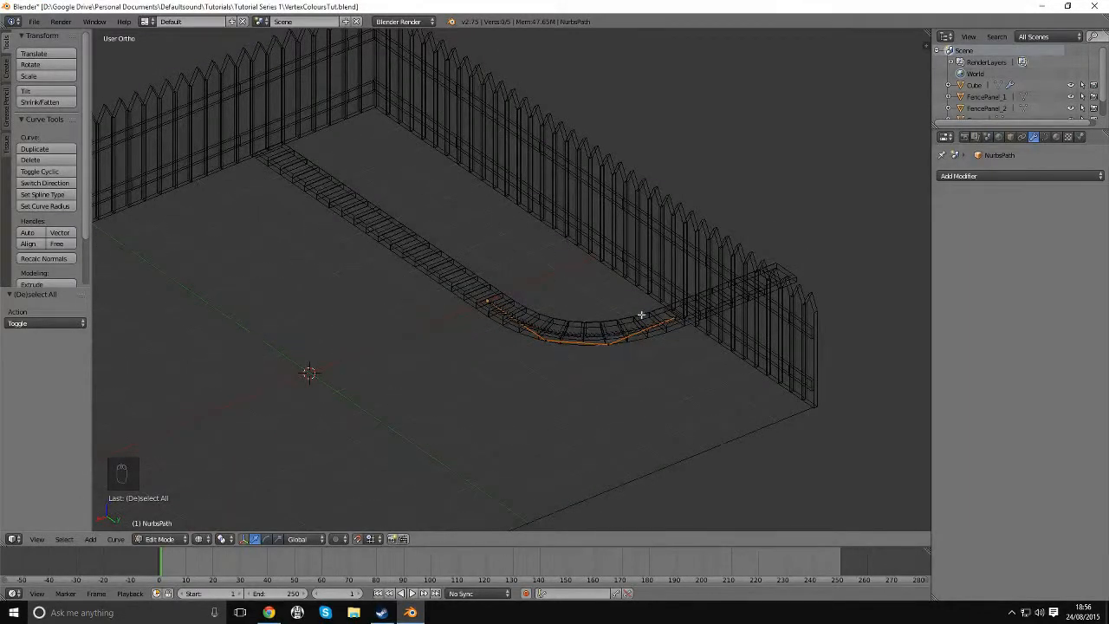
{"action": "middle_click_drag", "start_coordinate": [642, 315], "coordinate": [549, 310]}
{"action": "middle_click_drag", "start_coordinate": [438, 278], "coordinate": [589, 311]}
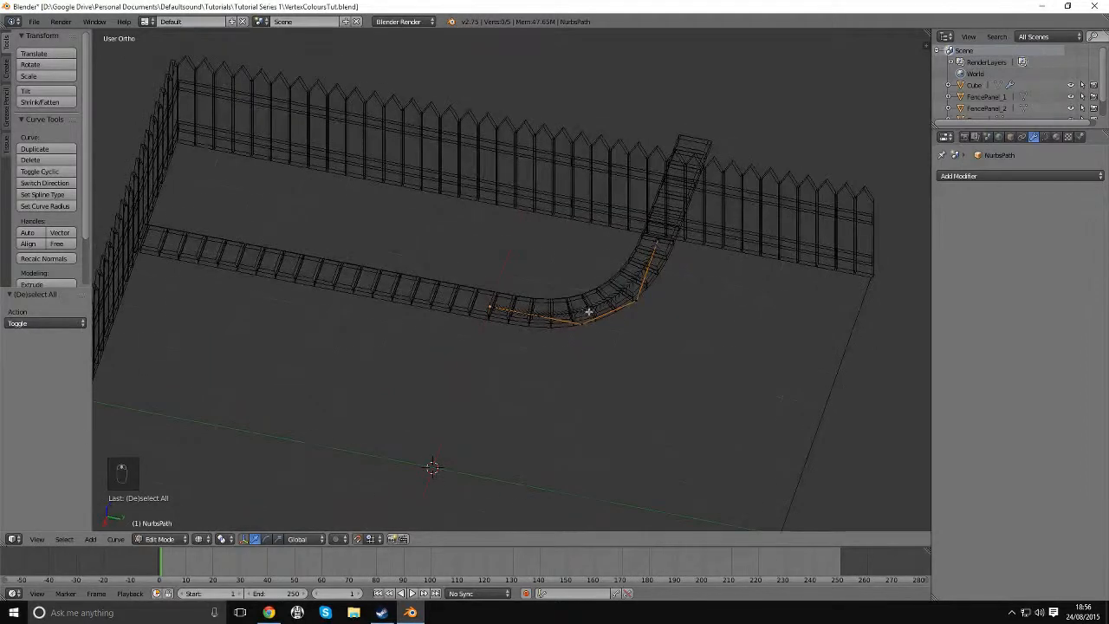
{"action": "left_click", "coordinate": [972, 176]}
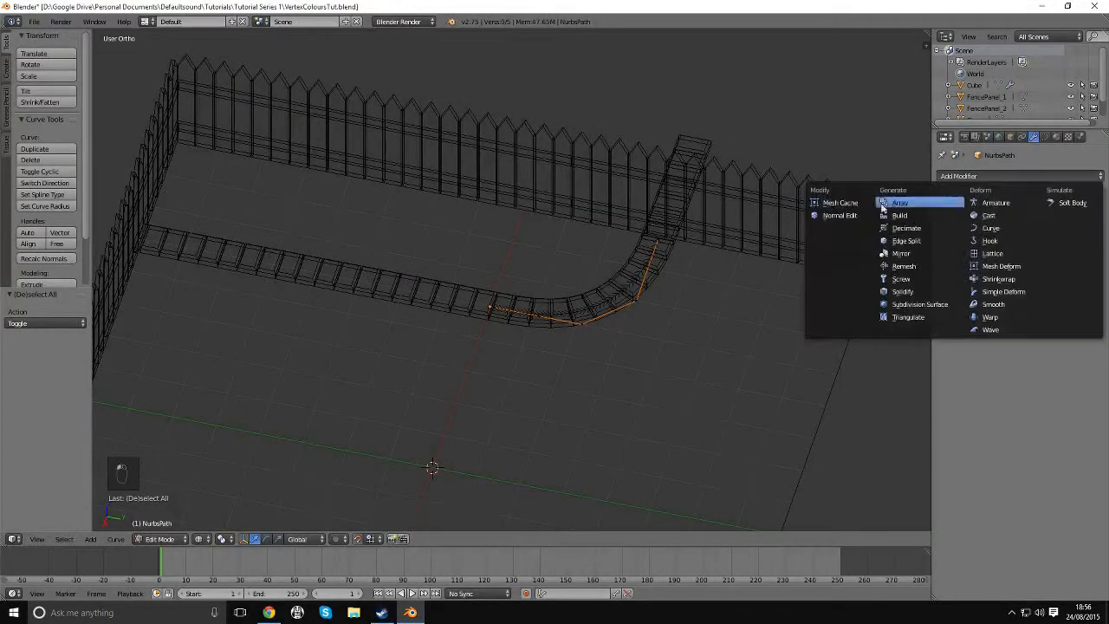
{"action": "key", "text": "Tab"}
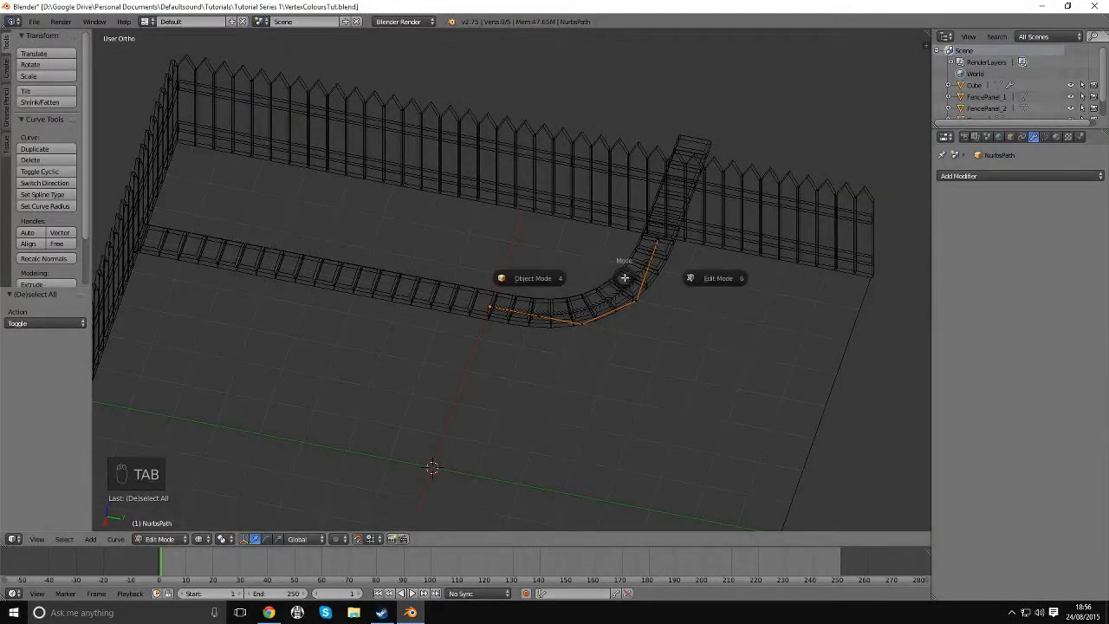
{"action": "left_click", "coordinate": [624, 279]}
{"action": "key", "text": "Tab"}
{"action": "left_click", "coordinate": [533, 230]}
{"action": "middle_click_drag", "start_coordinate": [536, 233], "coordinate": [624, 336]}
{"action": "right_click", "coordinate": [620, 339]}
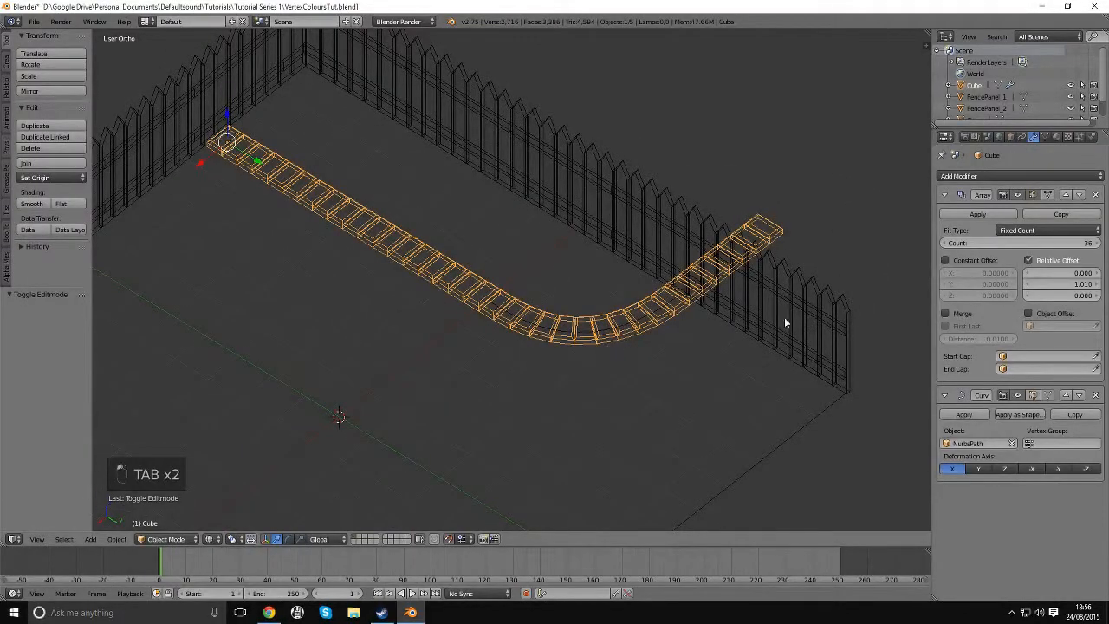
Reduce the brick's Array modifier count to 29 so the row ends at the fence.
{"action": "middle_click_drag", "start_coordinate": [785, 323], "coordinate": [791, 327]}
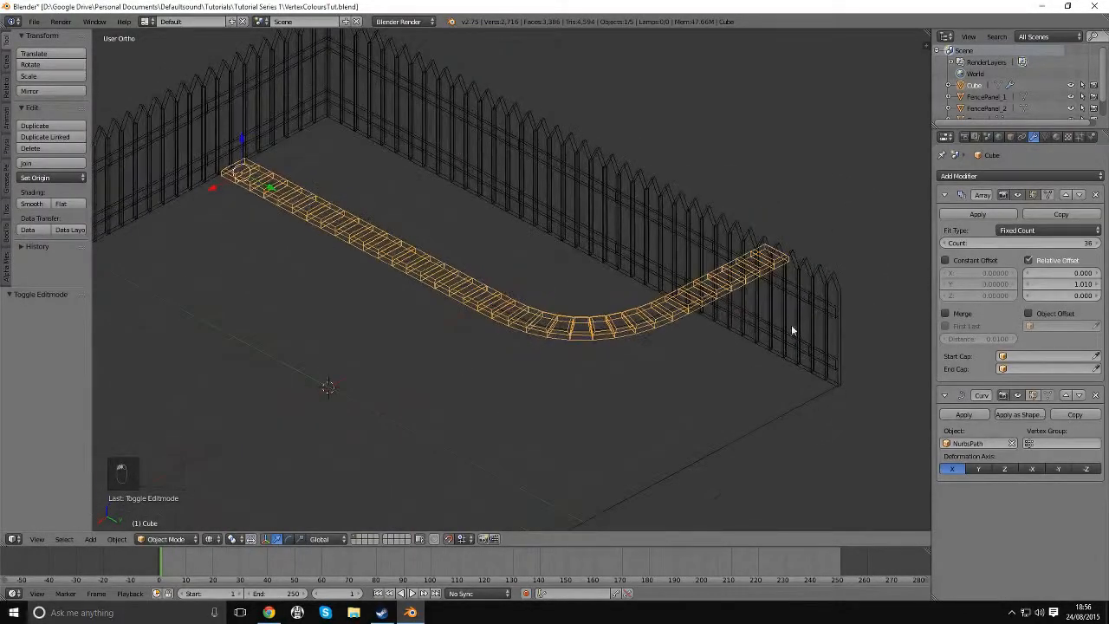
{"action": "left_click", "coordinate": [945, 243]}
{"action": "left_click", "coordinate": [945, 243]}
{"action": "left_click", "coordinate": [945, 243]}
{"action": "middle_click_drag", "start_coordinate": [774, 289], "coordinate": [730, 306]}
{"action": "left_click", "coordinate": [945, 243]}
Move the brick row about 0.224 along the Y axis and readjust it by about -0.181 along Y.
{"action": "middle_click_drag", "start_coordinate": [658, 286], "coordinate": [416, 345]}
{"action": "key", "text": "g"}
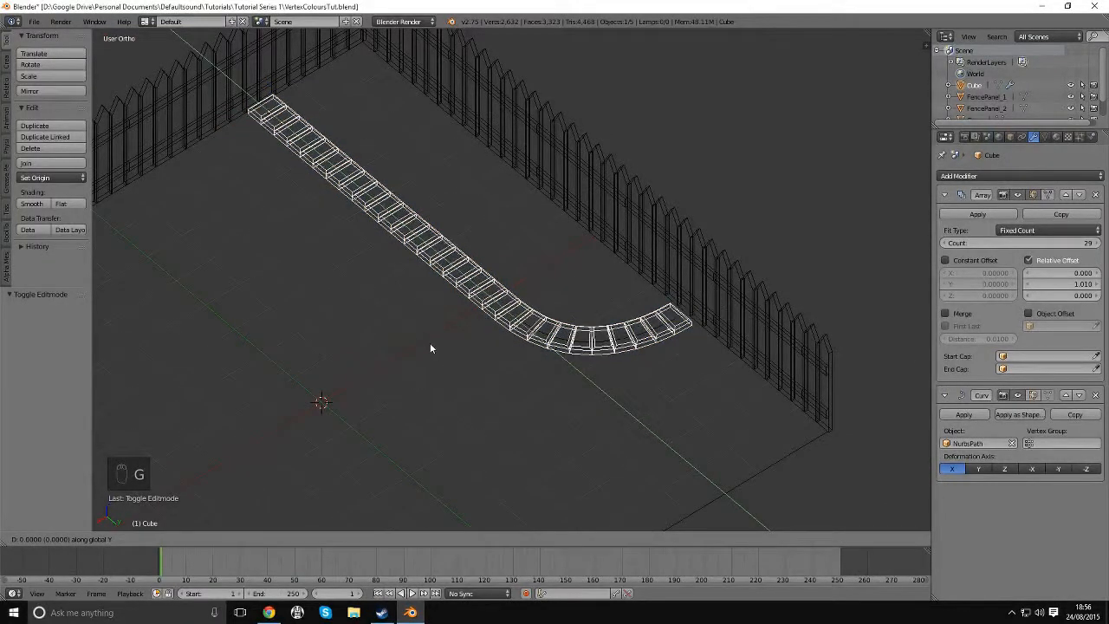
{"action": "left_click", "coordinate": [425, 341]}
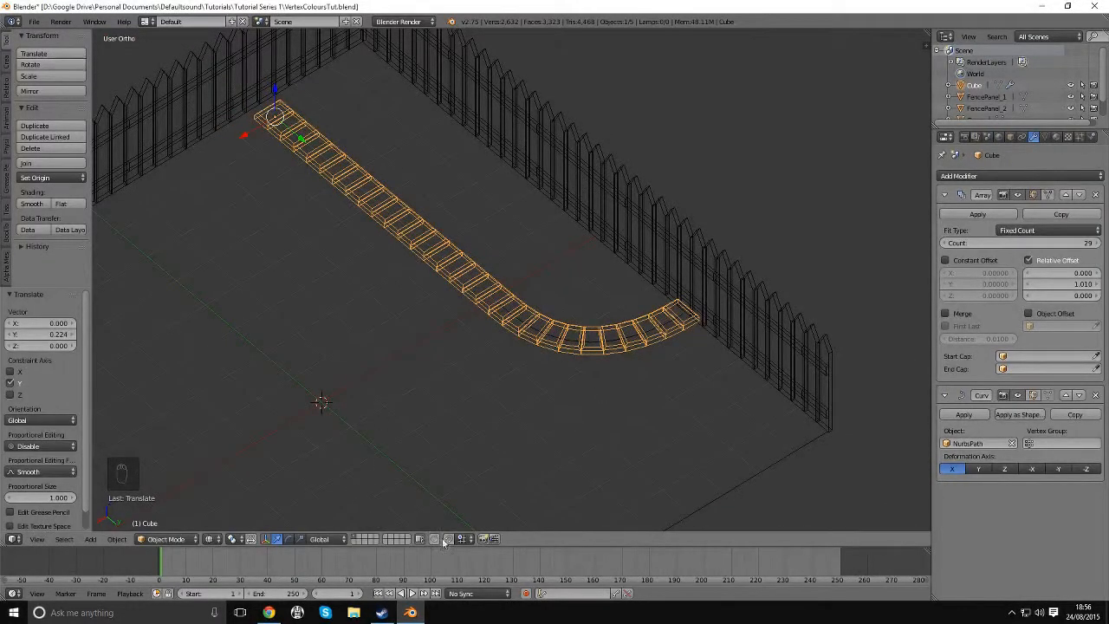
{"action": "key", "text": "g"}
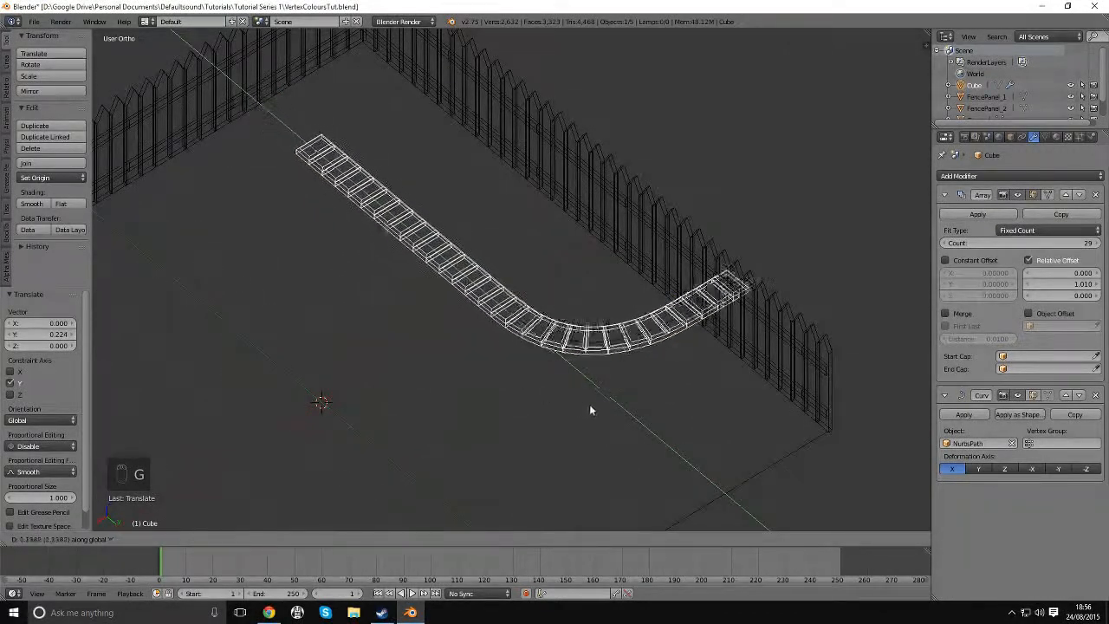
{"action": "left_click", "coordinate": [536, 371]}
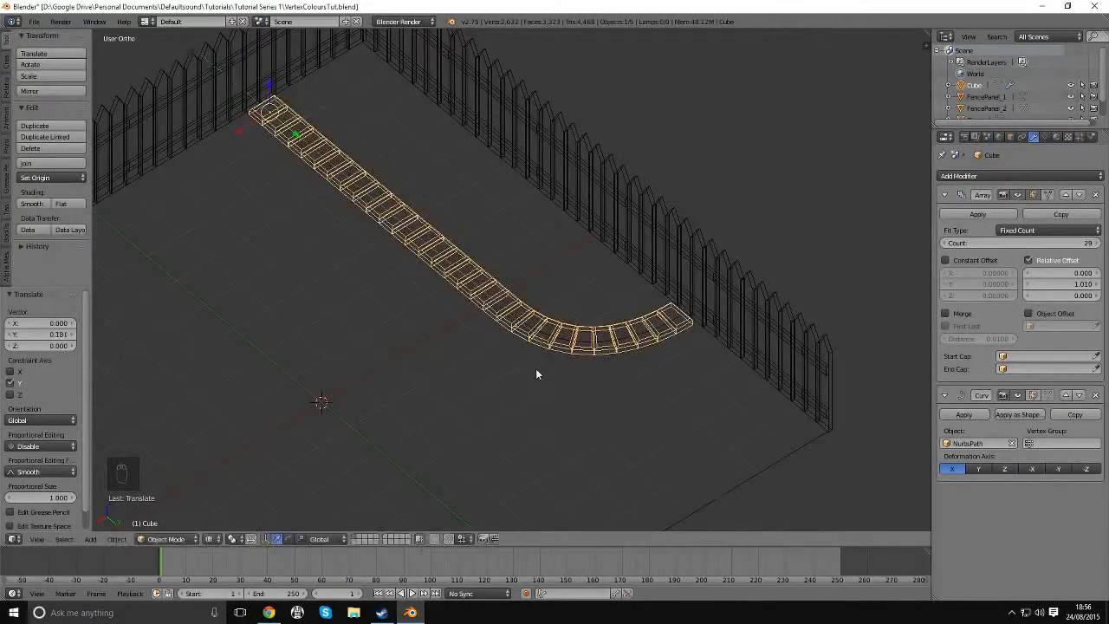
Change the viewport shading to Solid and on to Texture to show the scene's painted colours.
{"action": "key", "text": "z"}
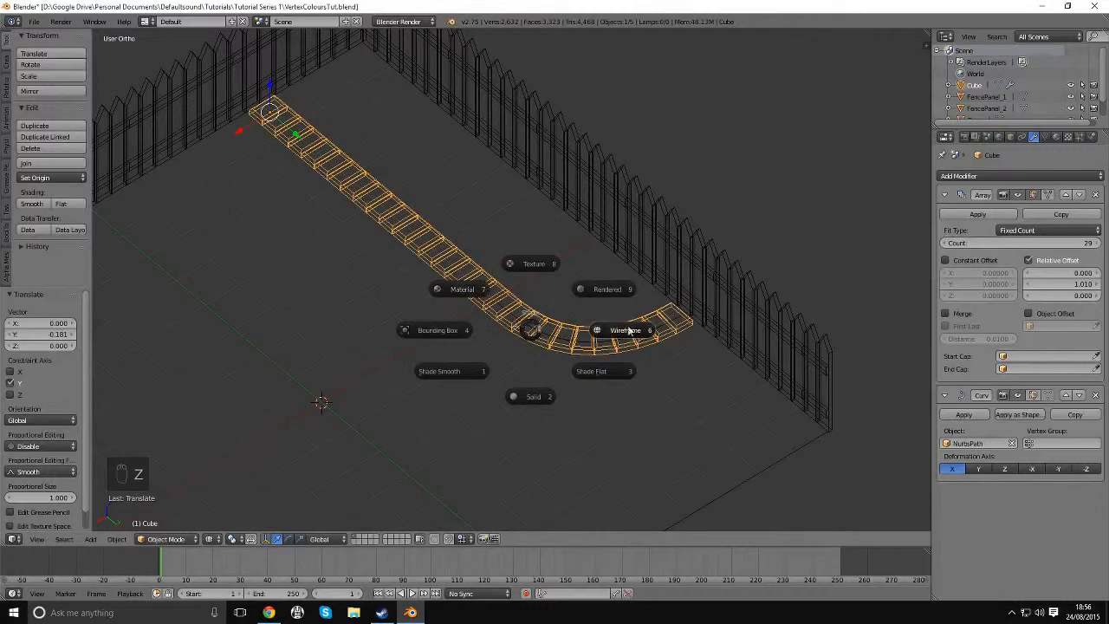
{"action": "left_click", "coordinate": [539, 398]}
{"action": "key", "text": "z"}
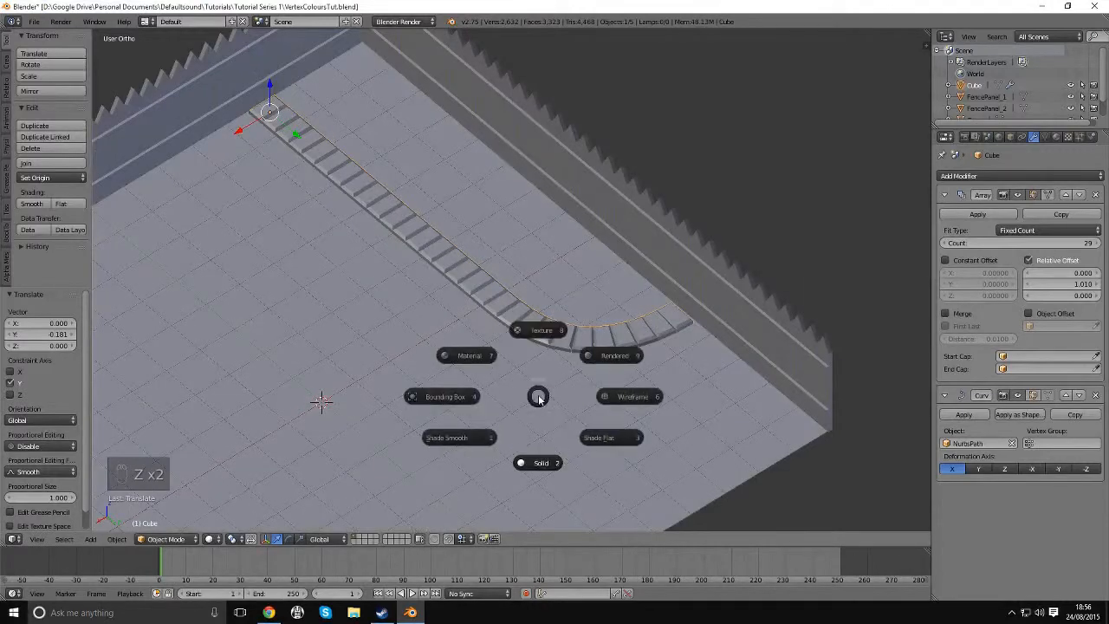
{"action": "left_click", "coordinate": [534, 312]}
{"action": "middle_click_drag", "start_coordinate": [534, 312], "coordinate": [499, 295]}
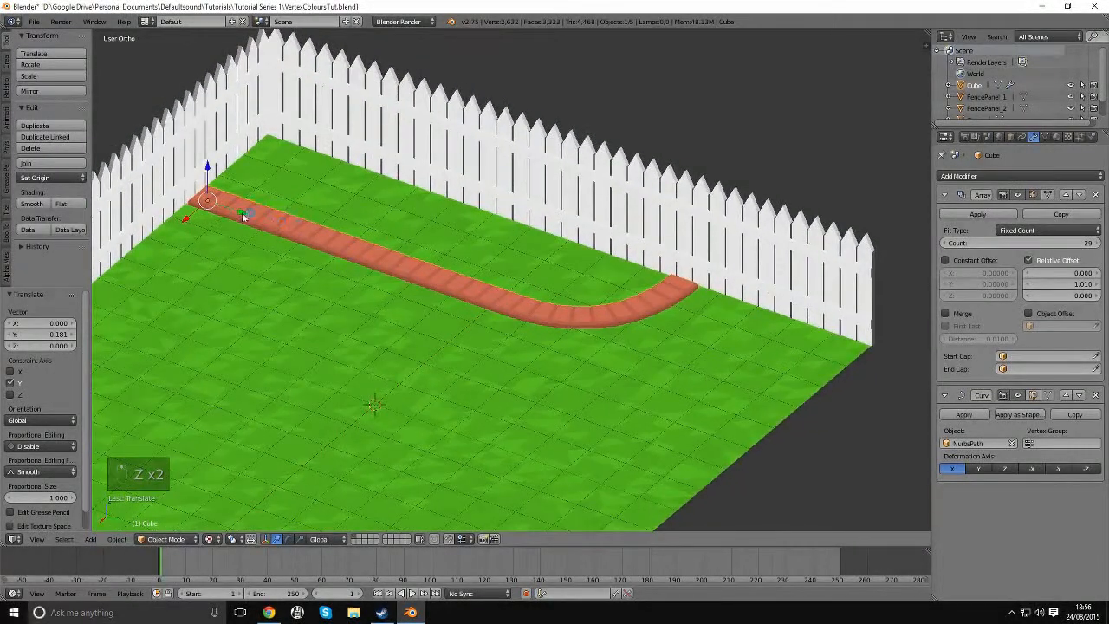
Increase the Array count to 30 and shift the brick row along Y by about -0.033 and -0.166 to meet the fences.
{"action": "left_click_drag", "start_coordinate": [246, 213], "coordinate": [241, 210]}
{"action": "middle_click_drag", "start_coordinate": [241, 210], "coordinate": [577, 329]}
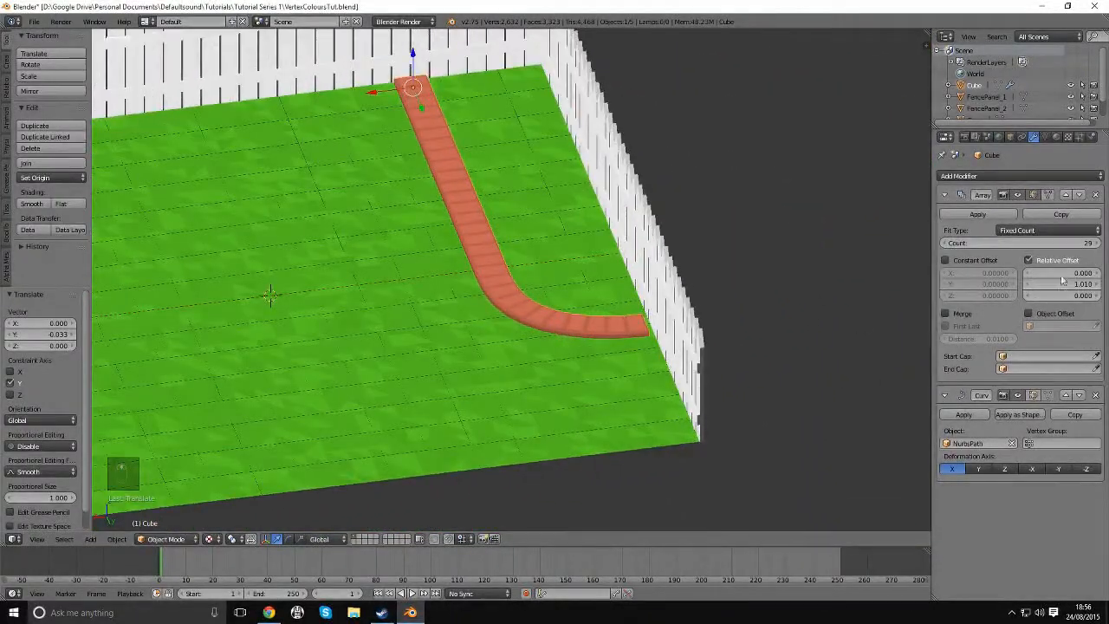
{"action": "left_click", "coordinate": [1097, 244]}
{"action": "middle_click_drag", "start_coordinate": [688, 263], "coordinate": [310, 286]}
{"action": "key", "text": "g"}
{"action": "key", "text": "y"}
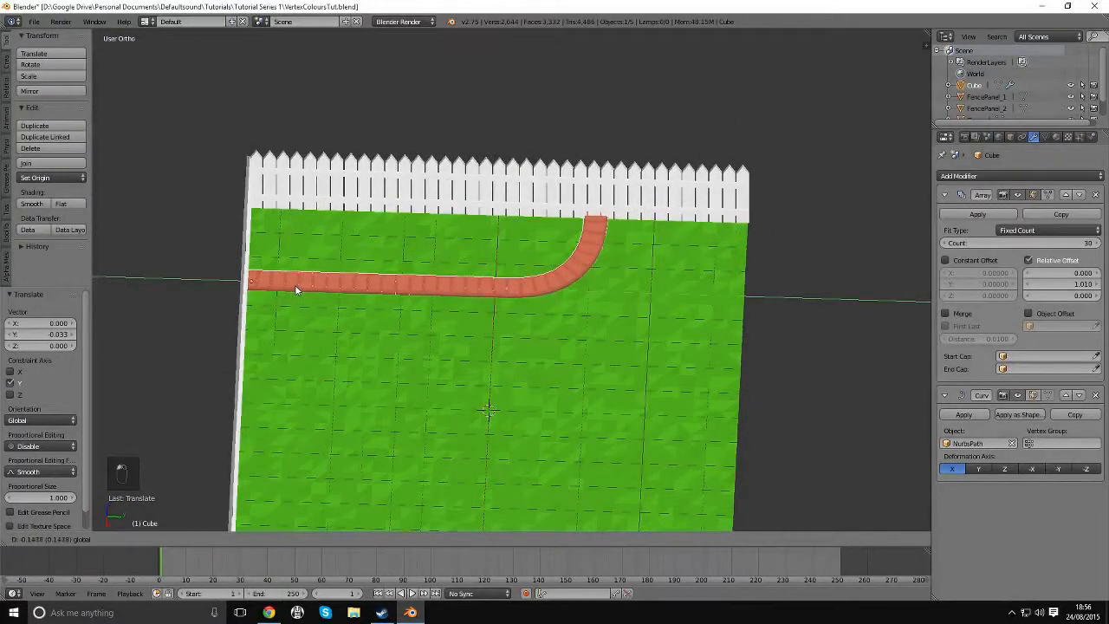
{"action": "left_click", "coordinate": [294, 284]}
Enter Edit Mode on the brick object at the start of the row beside the fence.
{"action": "middle_click_drag", "start_coordinate": [293, 285], "coordinate": [450, 293]}
{"action": "scroll", "coordinate": [736, 253], "scroll_direction": "up", "scroll_amount": 2}
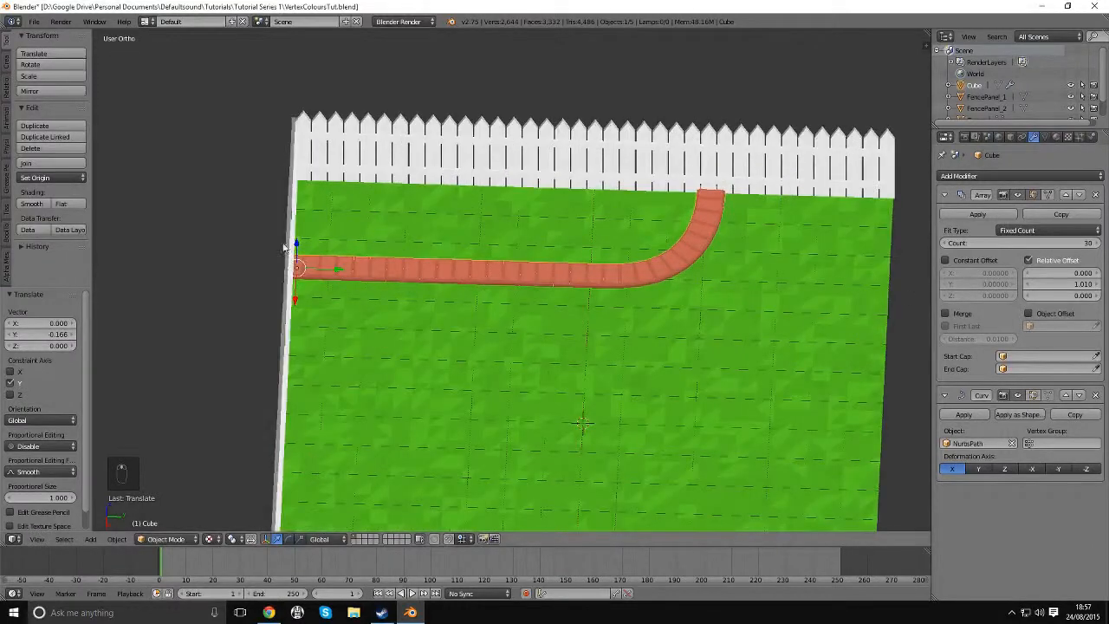
{"action": "key", "text": "Tab"}
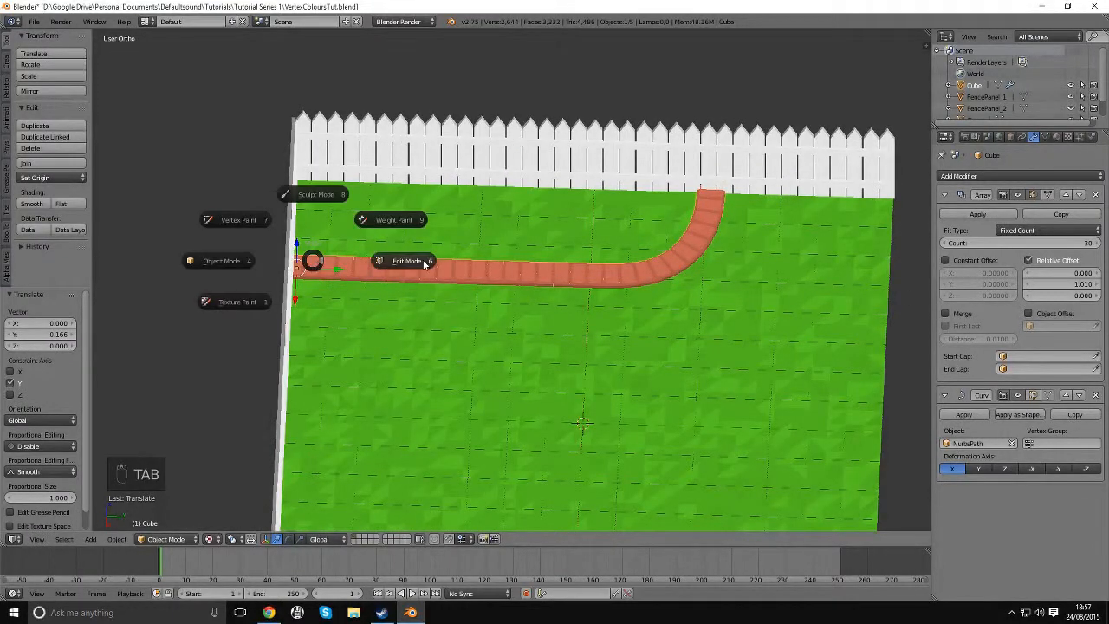
{"action": "left_click", "coordinate": [424, 263]}
{"action": "scroll", "coordinate": [316, 264], "scroll_direction": "up", "scroll_amount": 2}
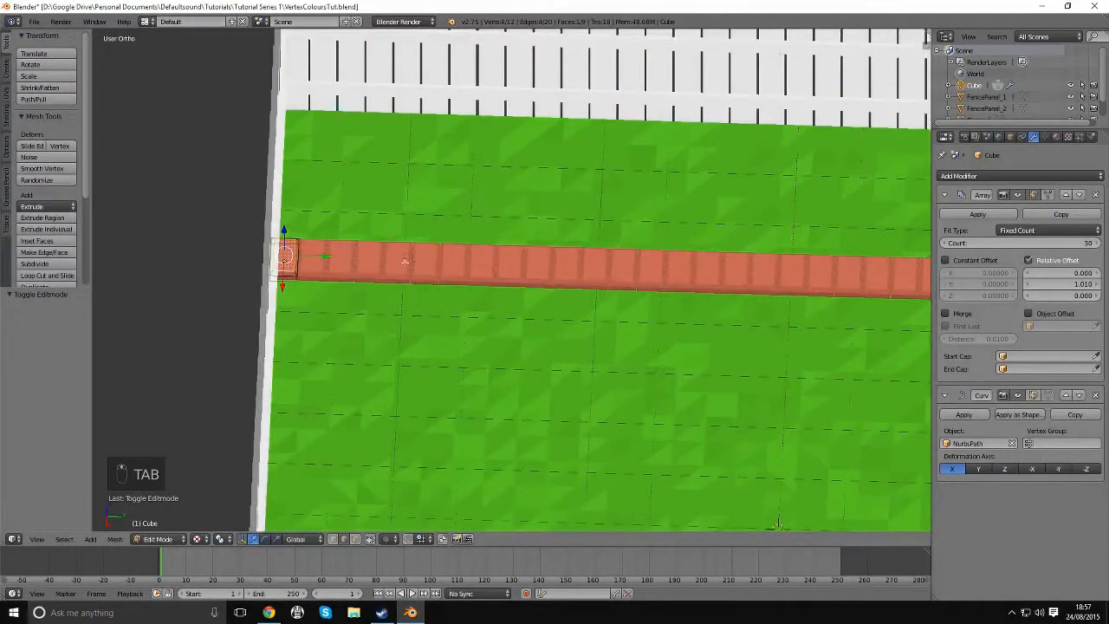
Select the whole brick mesh, scale it along Y to about 0.977, and return to Object Mode.
{"action": "key", "text": "a"}
{"action": "key", "text": "a"}
{"action": "key", "text": "s"}
{"action": "key", "text": "a"}
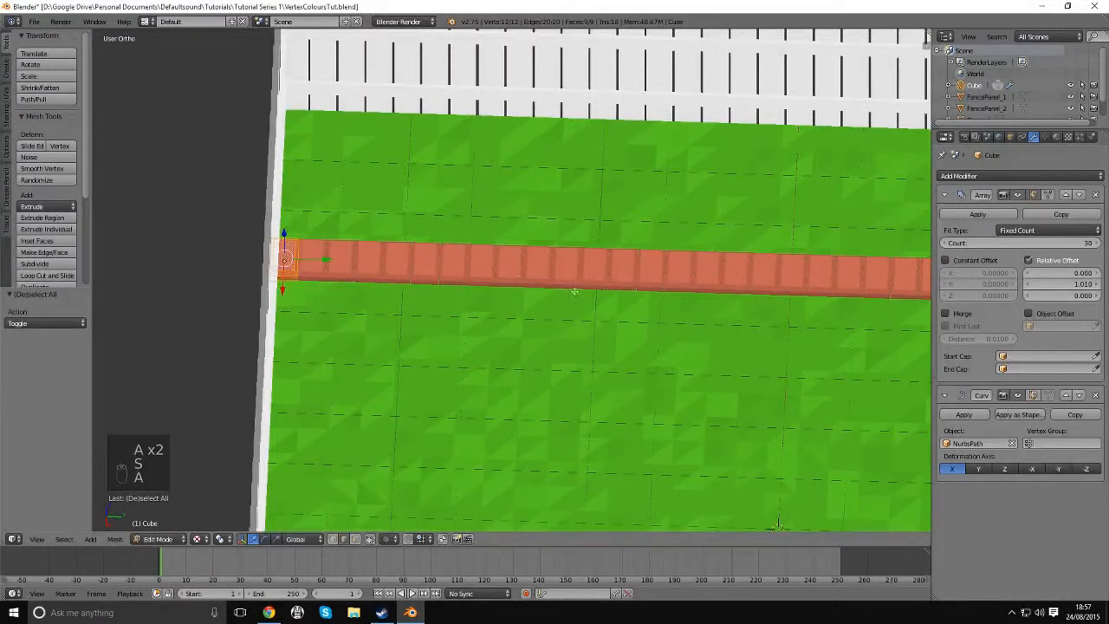
{"action": "key", "text": "s"}
{"action": "key", "text": "y"}
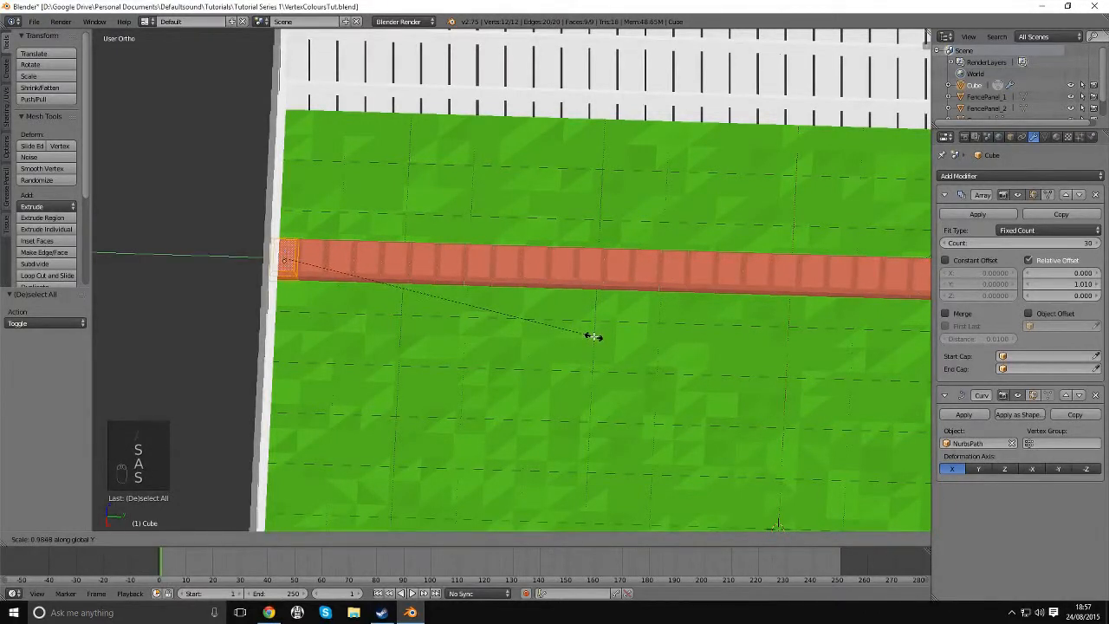
{"action": "left_click", "coordinate": [591, 334]}
{"action": "scroll", "coordinate": [586, 329], "scroll_direction": "down", "scroll_amount": 1}
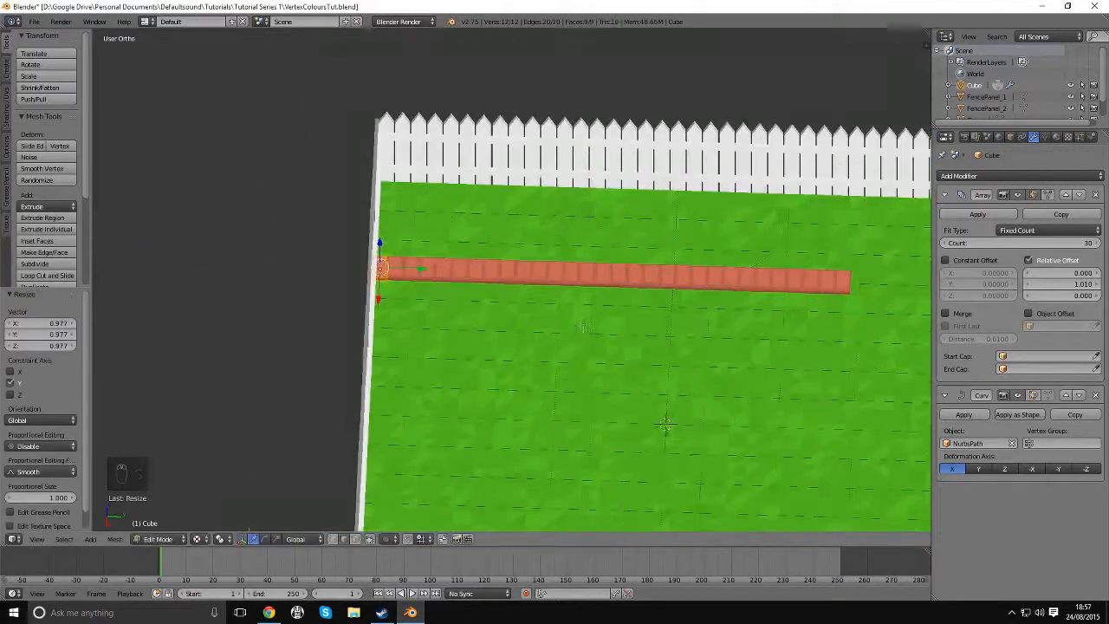
{"action": "key", "text": "Tab"}
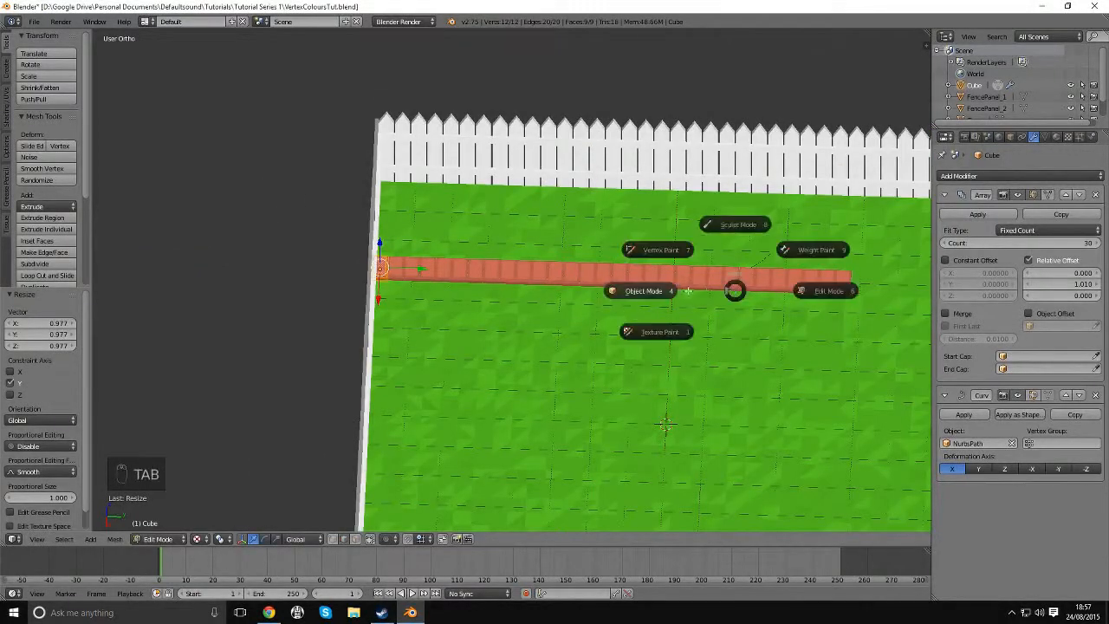
{"action": "left_click", "coordinate": [676, 292]}
{"action": "middle_click_drag", "start_coordinate": [676, 292], "coordinate": [579, 369]}
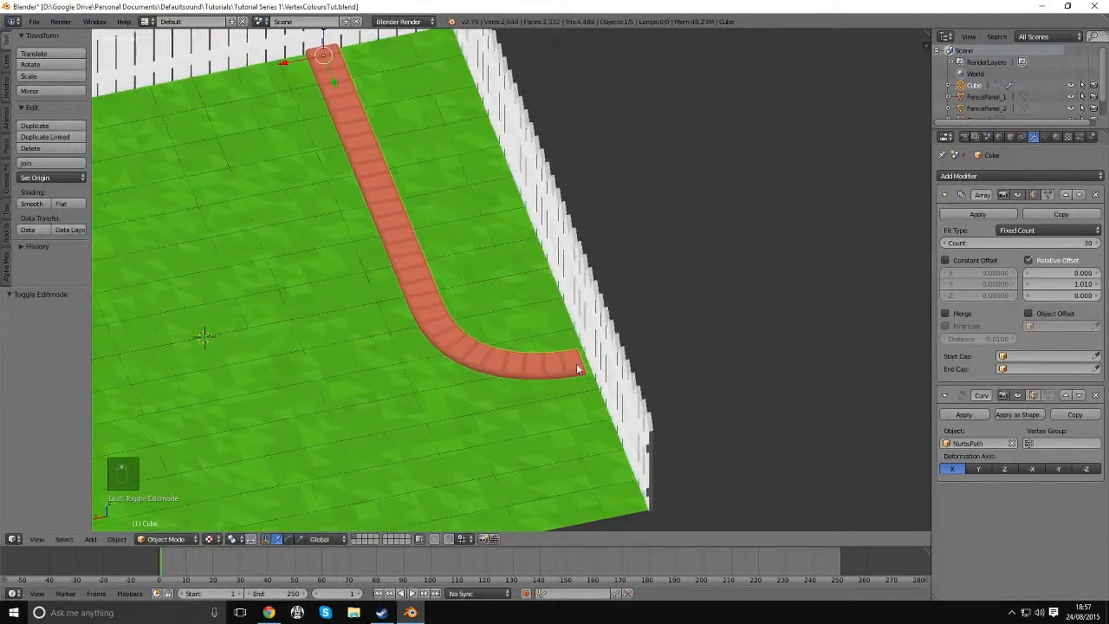
Enlarge the brick mesh slightly in Edit Mode to lengthen the curved row toward the fence, and return to Object Mode.
{"action": "key", "text": "Tab"}
{"action": "left_click", "coordinate": [433, 249]}
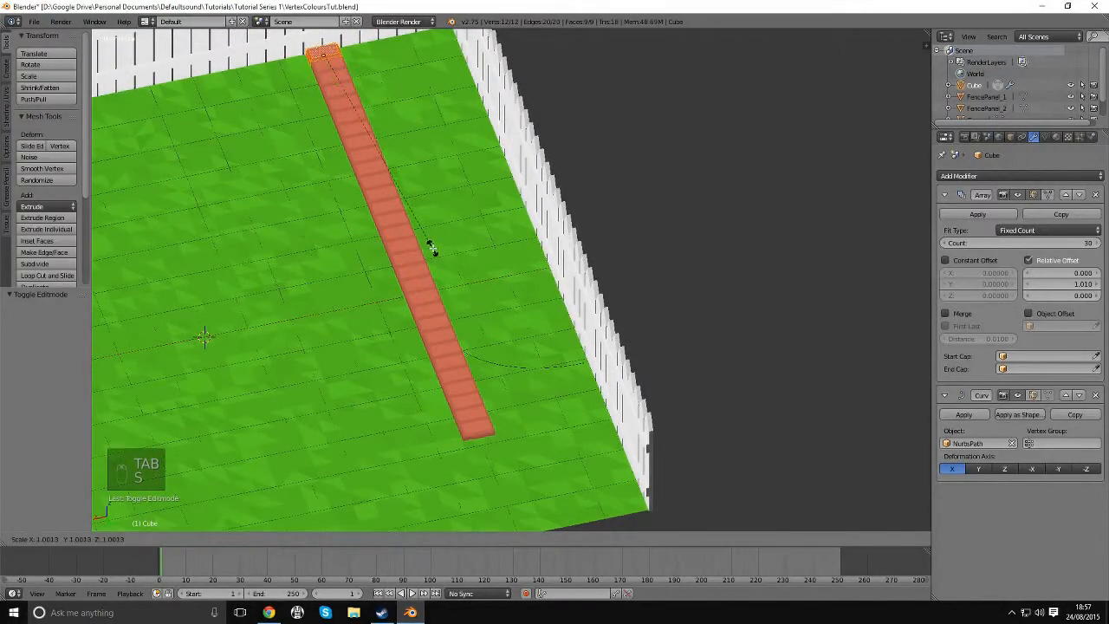
{"action": "key", "text": "s"}
{"action": "left_click", "coordinate": [436, 248]}
{"action": "key", "text": "Tab"}
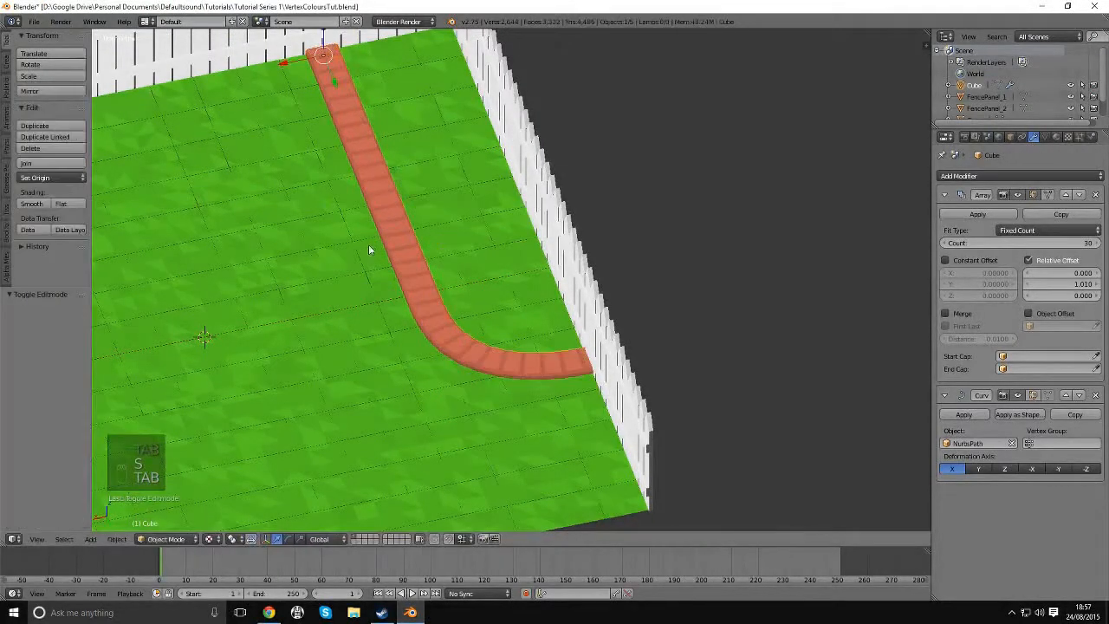
Fine-tune the brick mesh's scale along Y in two small adjustments to fit the row's curved end to the fence.
{"action": "key", "text": "Tab"}
{"action": "key", "text": "s"}
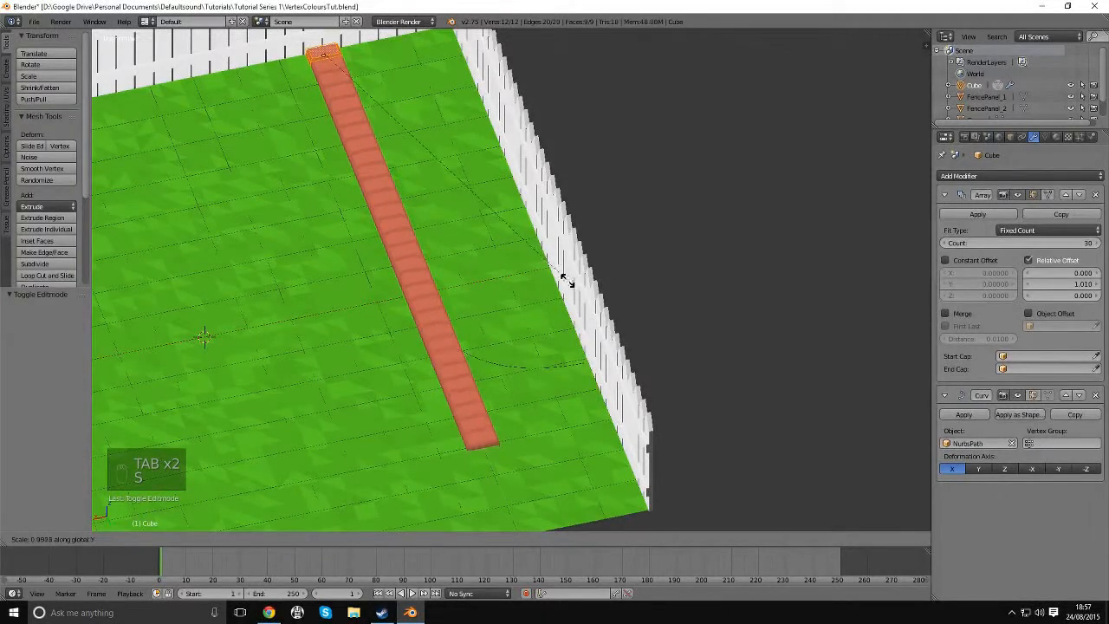
{"action": "left_click", "coordinate": [565, 279]}
{"action": "key", "text": "Tab"}
{"action": "left_click", "coordinate": [509, 284]}
{"action": "key", "text": "Tab"}
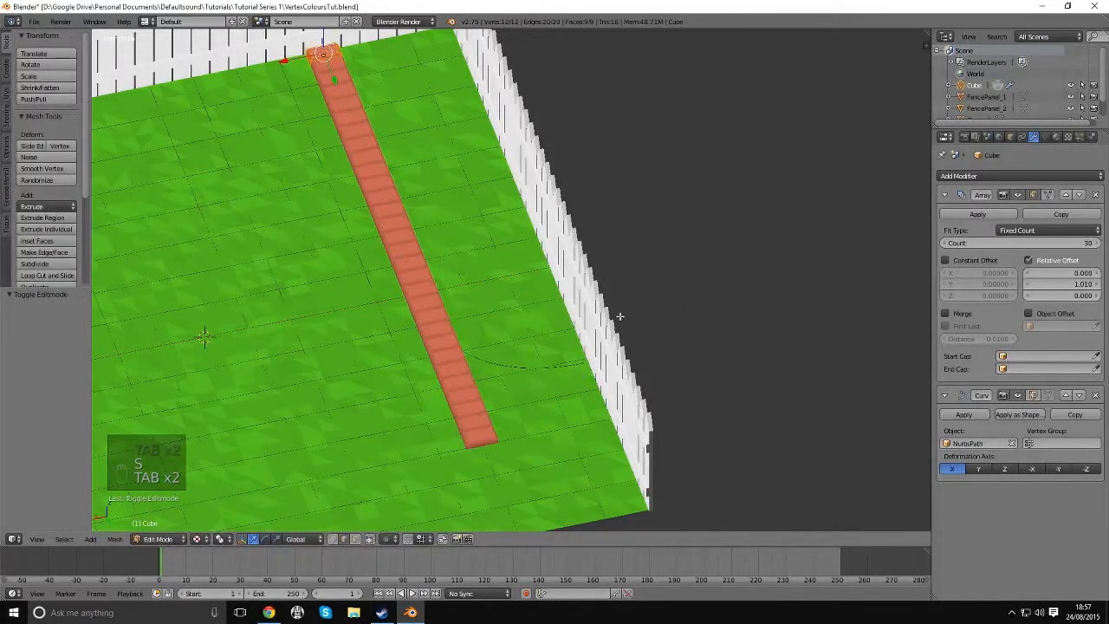
{"action": "key", "text": "s"}
{"action": "key", "text": "y"}
{"action": "left_click", "coordinate": [614, 314]}
{"action": "left_click", "coordinate": [545, 312]}
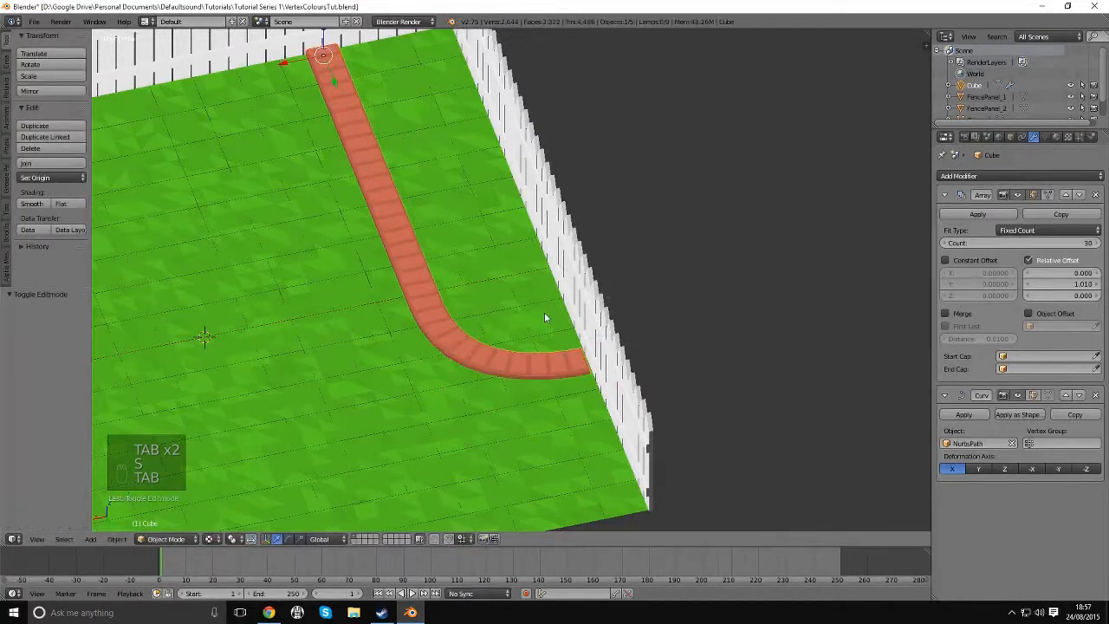
Select the brick path and move it about 0.16 along the Y axis to centre it between the fences.
{"action": "scroll", "coordinate": [544, 312], "scroll_direction": "down", "scroll_amount": 2}
{"action": "middle_click_drag", "start_coordinate": [543, 312], "coordinate": [565, 284]}
{"action": "key", "text": "a"}
{"action": "key", "text": "a"}
{"action": "scroll", "coordinate": [478, 314], "scroll_direction": "up", "scroll_amount": 2}
{"action": "right_click", "coordinate": [445, 322]}
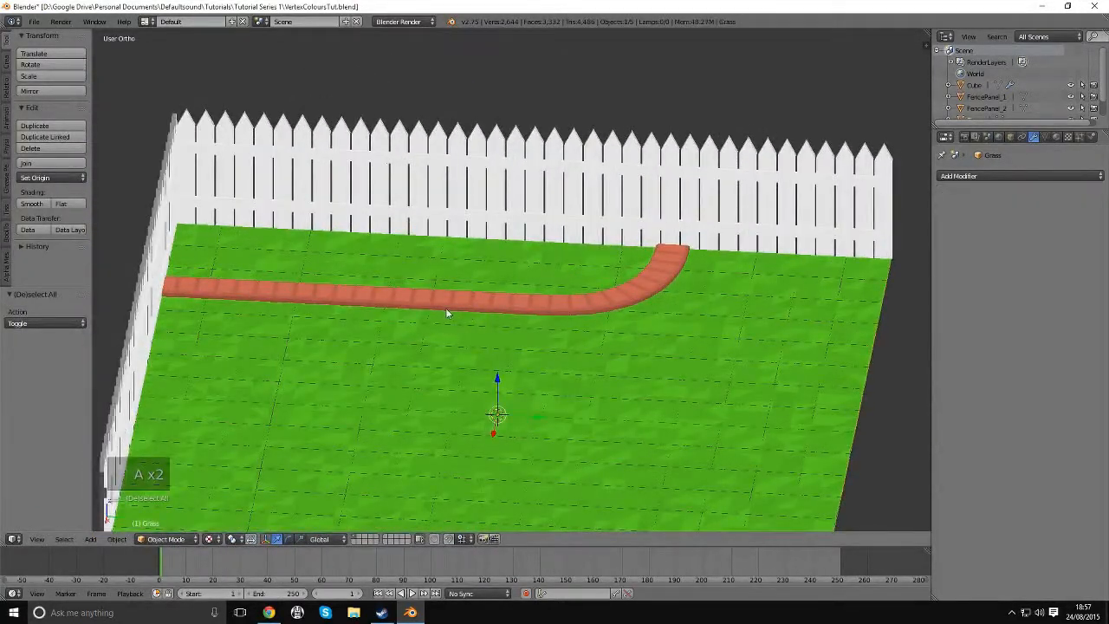
{"action": "right_click", "coordinate": [446, 311]}
{"action": "key", "text": "g"}
{"action": "key", "text": "y"}
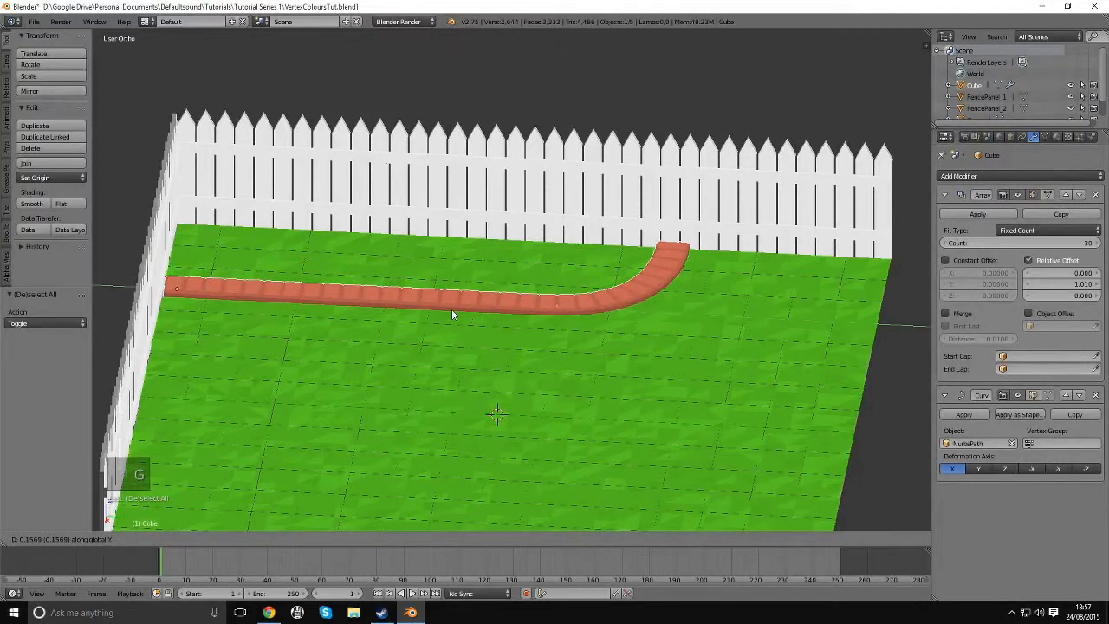
{"action": "left_click", "coordinate": [451, 315]}
Deselect everything and examine the brick path's fit against both fences from several angles and distances.
{"action": "middle_click_drag", "start_coordinate": [610, 312], "coordinate": [519, 335]}
{"action": "scroll", "coordinate": [512, 317], "scroll_direction": "down", "scroll_amount": 2}
{"action": "key", "text": "a"}
{"action": "scroll", "coordinate": [518, 335], "scroll_direction": "up", "scroll_amount": 2}
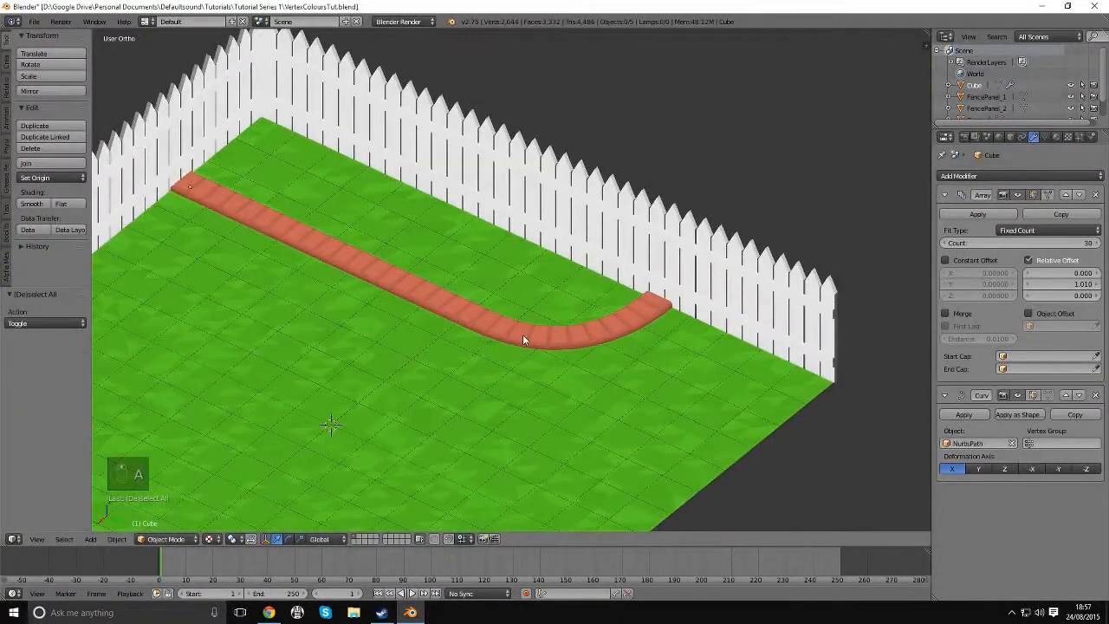
{"action": "middle_click_drag", "start_coordinate": [510, 319], "coordinate": [622, 301], "text": "shift"}
{"action": "scroll", "coordinate": [566, 273], "scroll_direction": "up", "scroll_amount": 2}
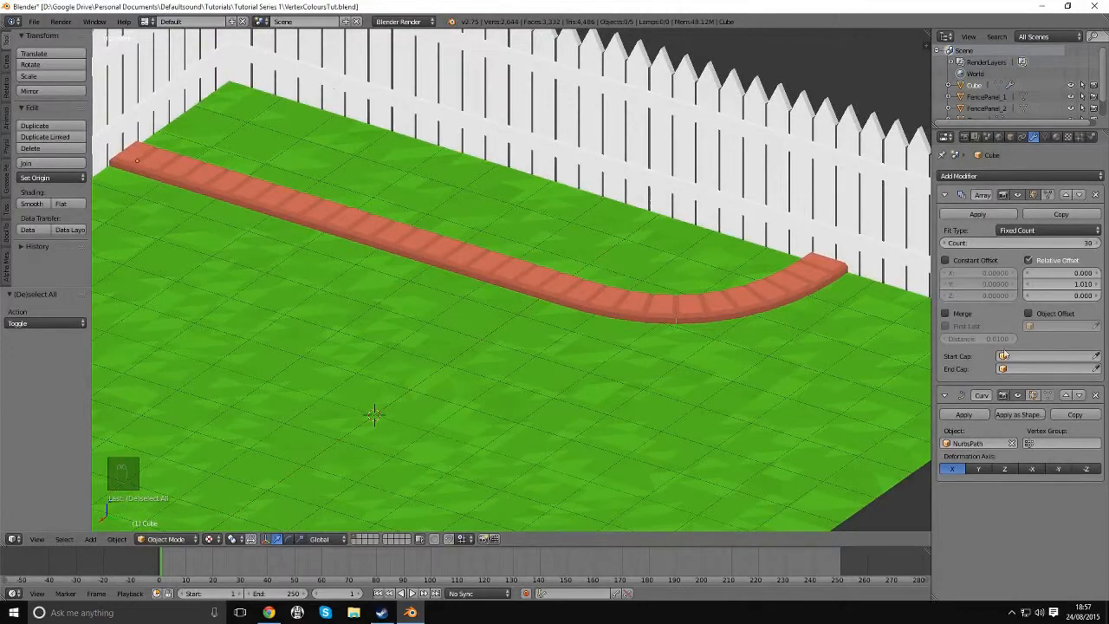
{"action": "scroll", "coordinate": [782, 348], "scroll_direction": "down", "scroll_amount": 2}
{"action": "middle_click_drag", "start_coordinate": [783, 347], "coordinate": [751, 381]}
{"action": "middle_click_drag", "start_coordinate": [672, 368], "coordinate": [685, 348]}
{"action": "mouse_move", "coordinate": [661, 283]}
{"action": "middle_mouse_down"}
{"action": "mouse_move", "coordinate": [619, 286]}
{"action": "mouse_move", "coordinate": [673, 280]}
{"action": "mouse_move", "coordinate": [642, 281]}
{"action": "middle_mouse_up"}
{"action": "scroll", "coordinate": [666, 284], "scroll_direction": "down", "scroll_amount": 2}
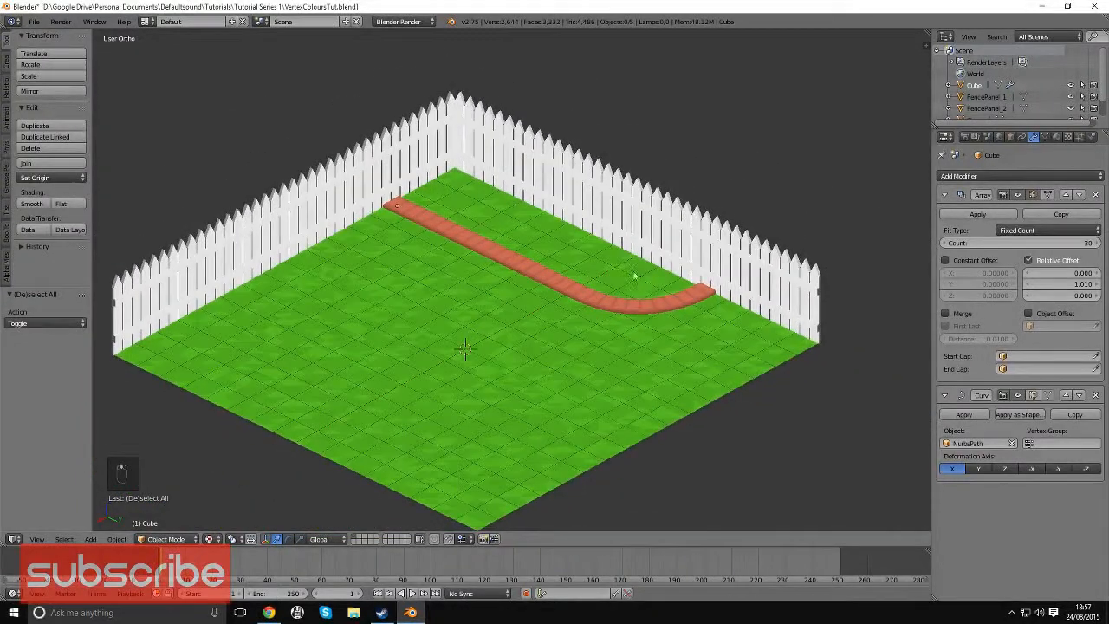